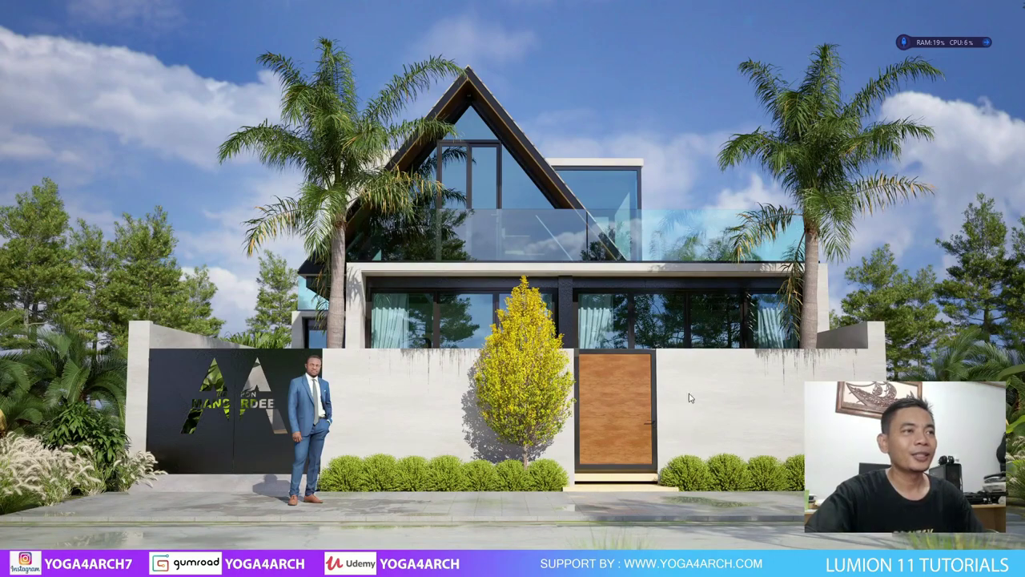
# Refresh the desktop and bring the Lumion window to the front.
pyautogui.rightClick(583, 247)
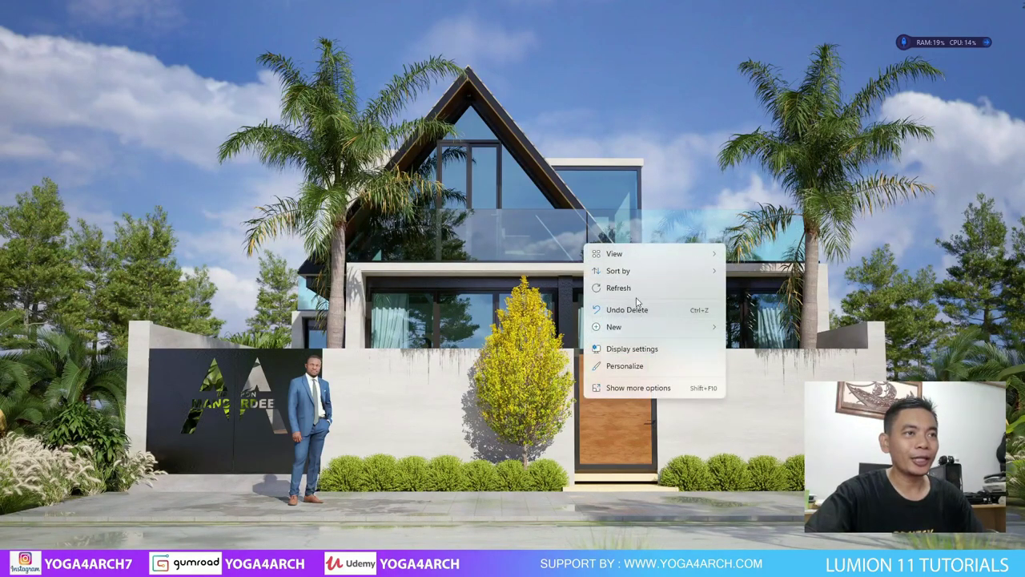
pyautogui.click(633, 295)
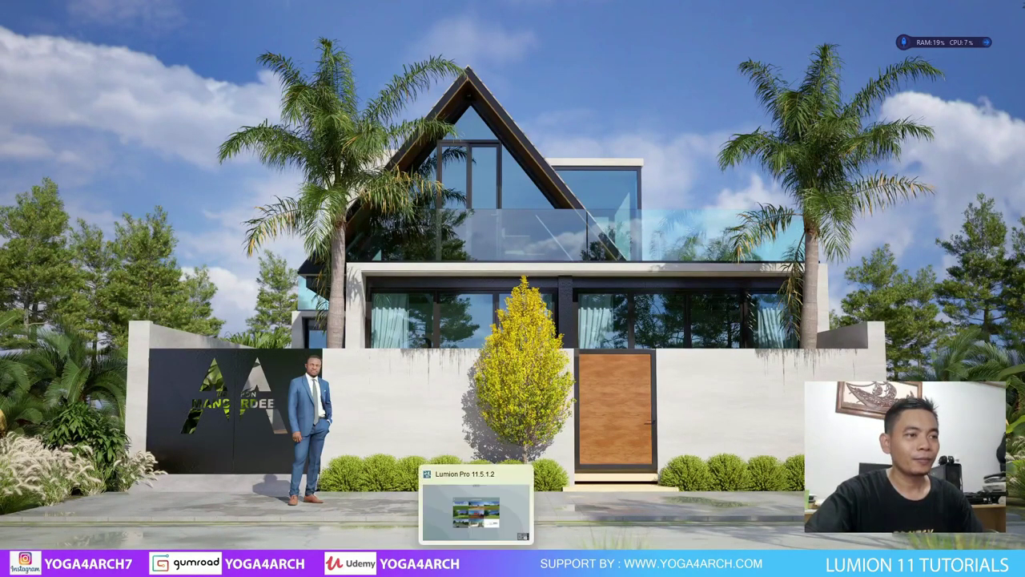
pyautogui.click(484, 519)
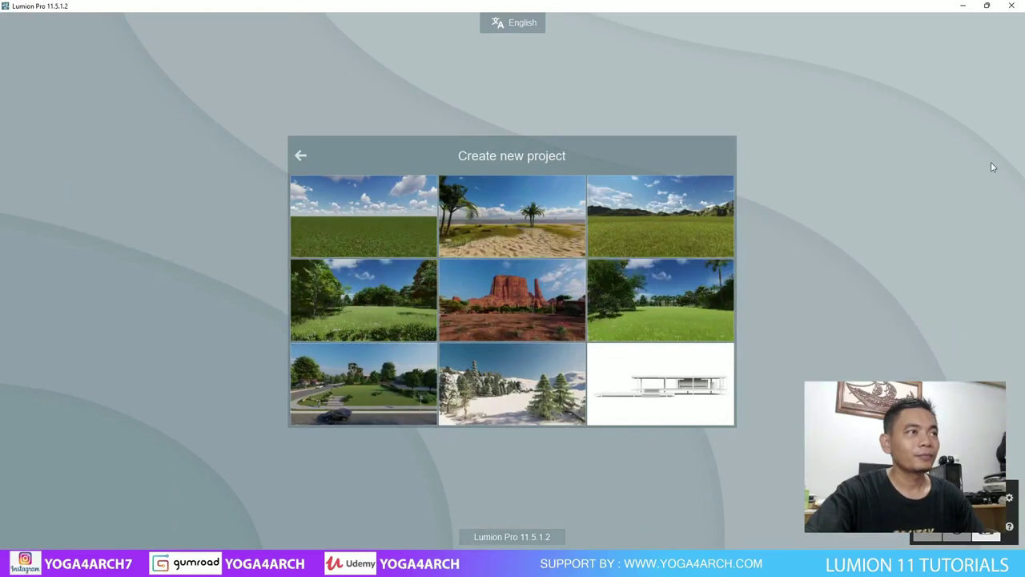
# Look through the example projects, then create a new project from the beach template.
pyautogui.click(301, 156)
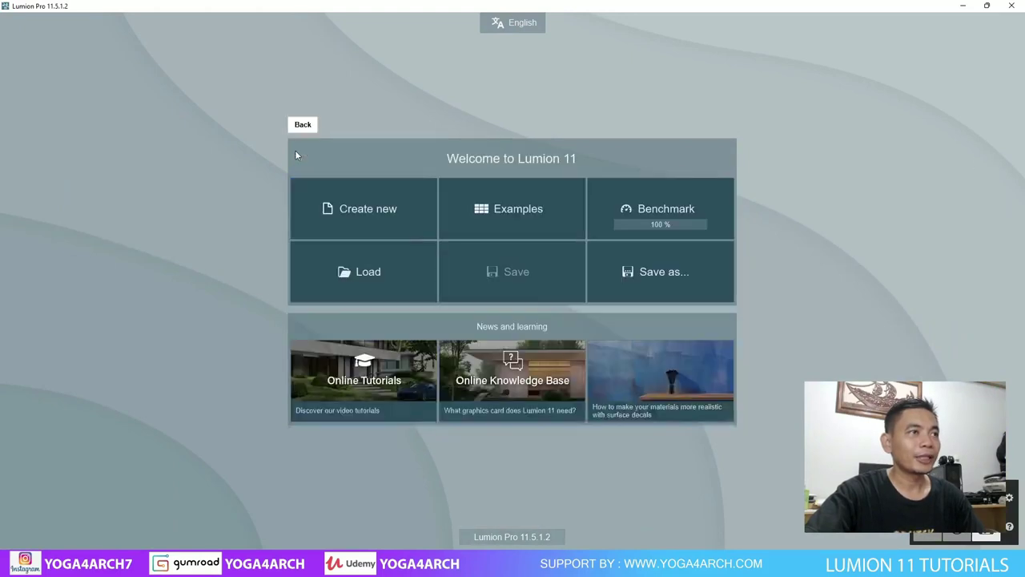
pyautogui.click(490, 211)
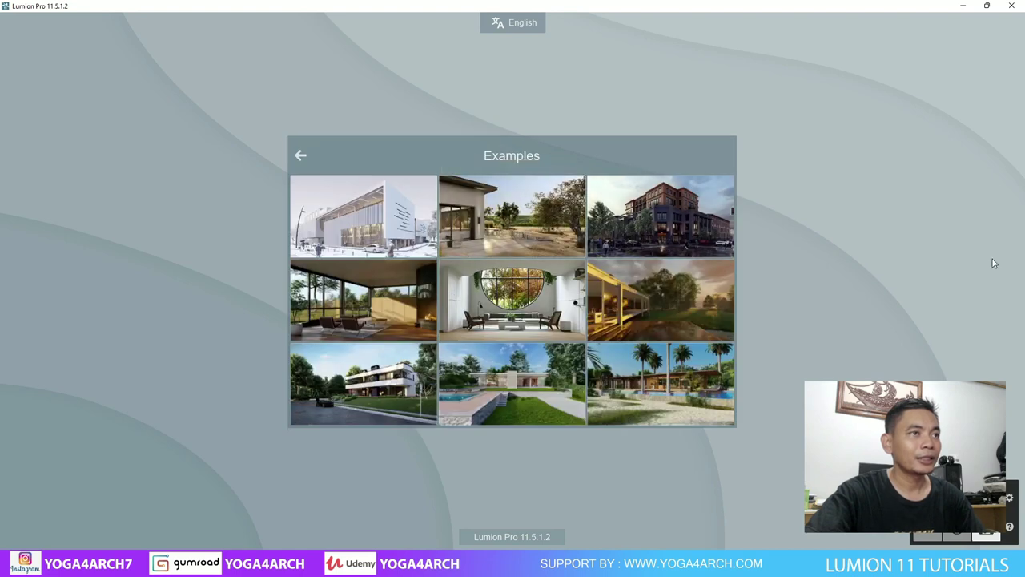
pyautogui.click(300, 156)
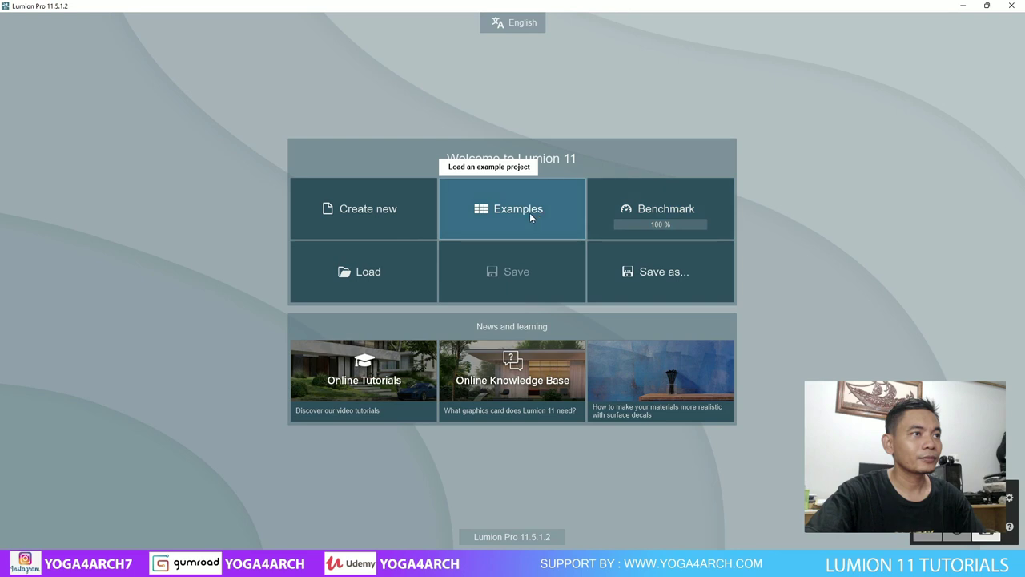
pyautogui.click(345, 200)
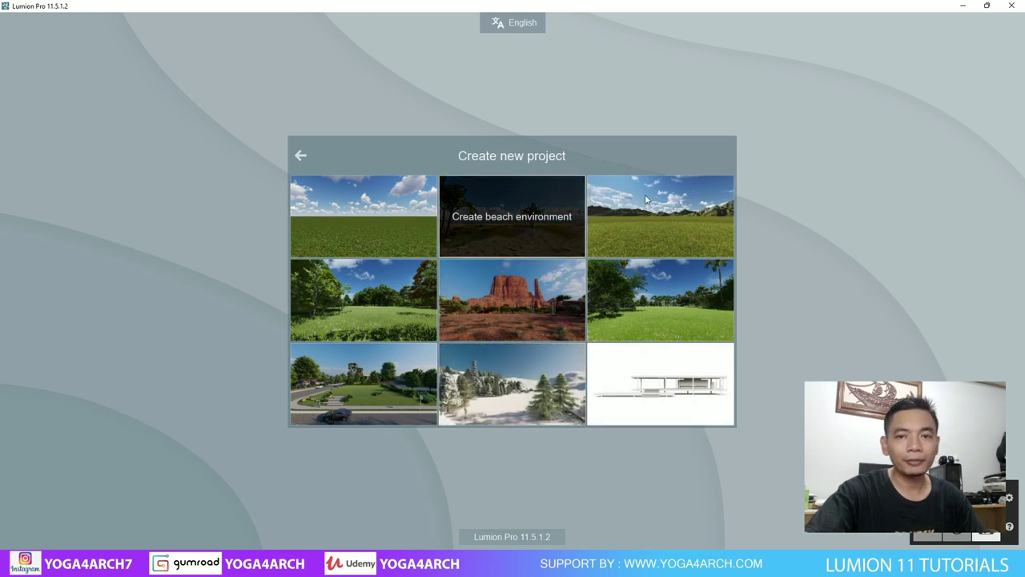
pyautogui.click(486, 223)
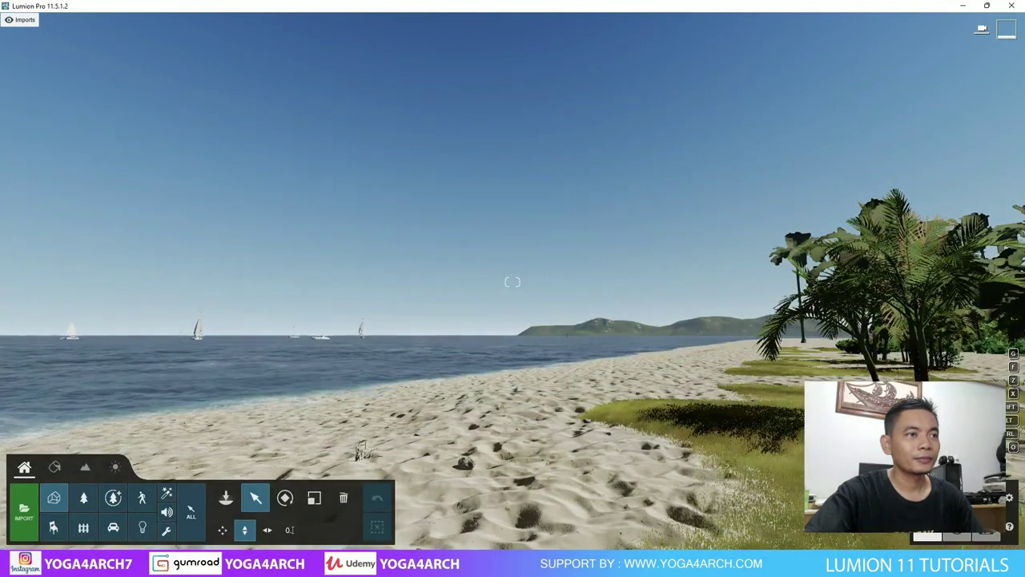
# Look around the beach and move the camera to the right with D.
pyautogui.moveTo(822, 239); pyautogui.dragTo(823, 239, button='right')
pyautogui.press('d')
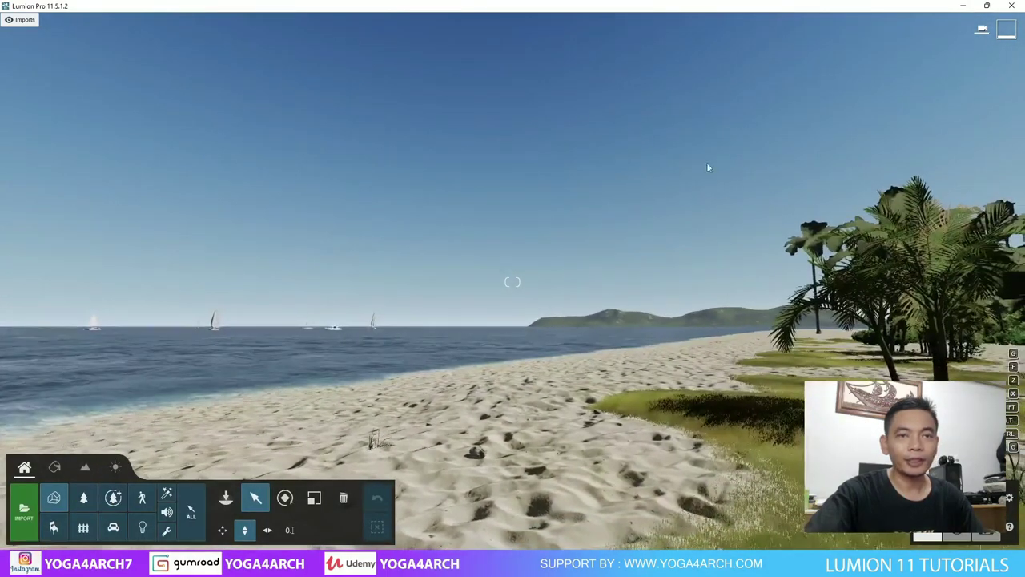
pyautogui.press('d')
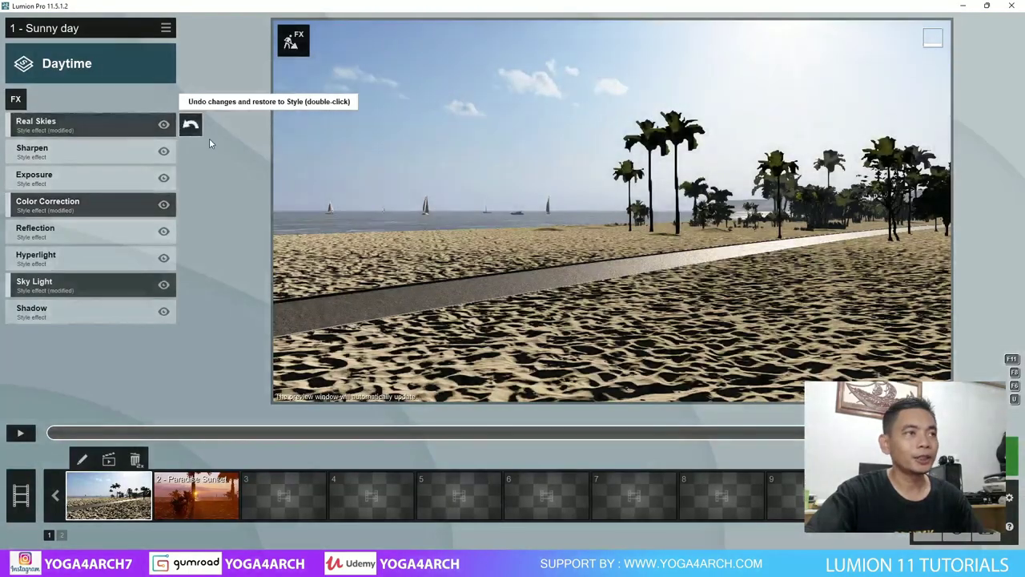
# Play, pause and resume the Sunny day clip, then start recording clip 3.
pyautogui.click(21, 433)
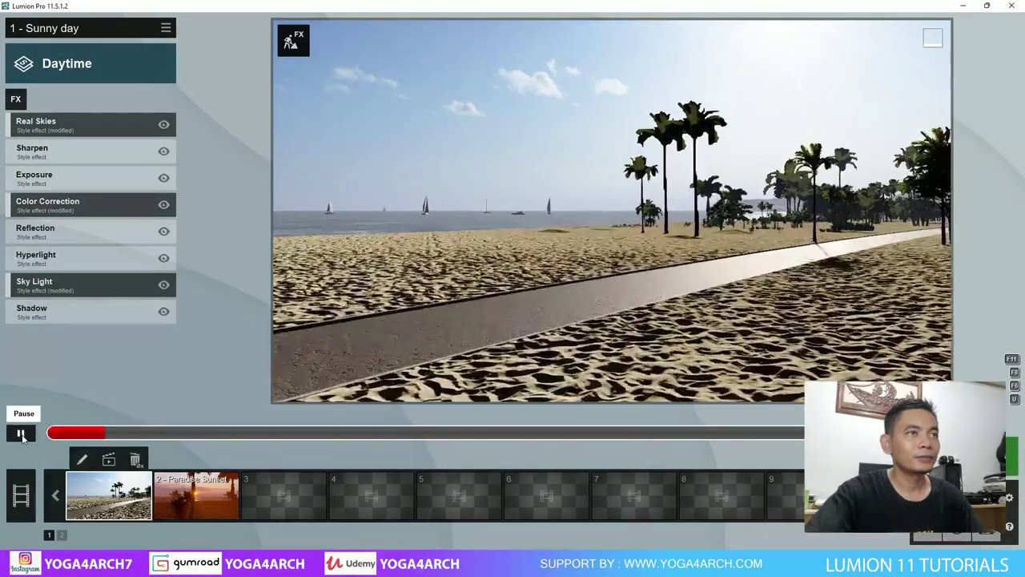
pyautogui.click(21, 433)
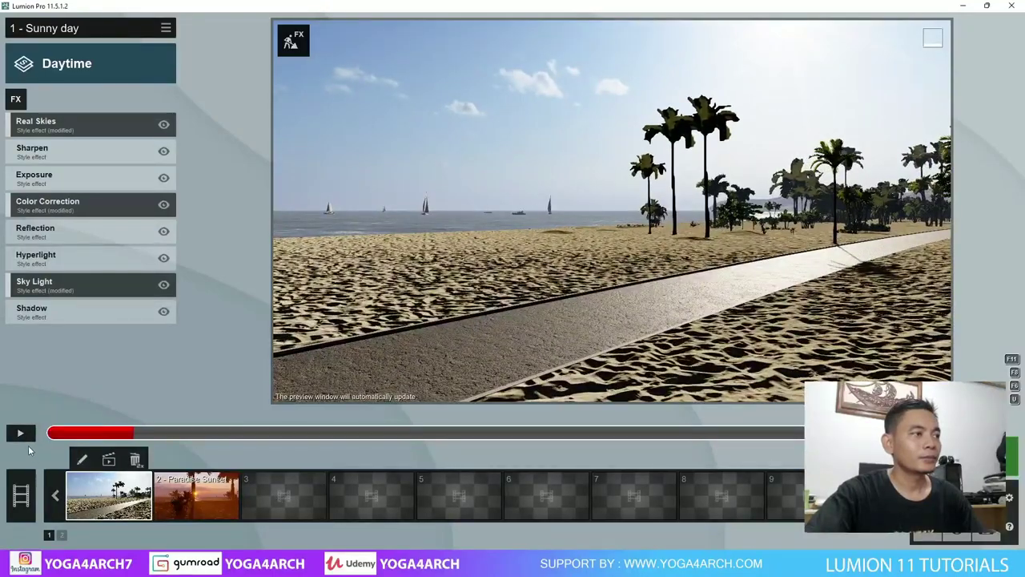
pyautogui.click(25, 436)
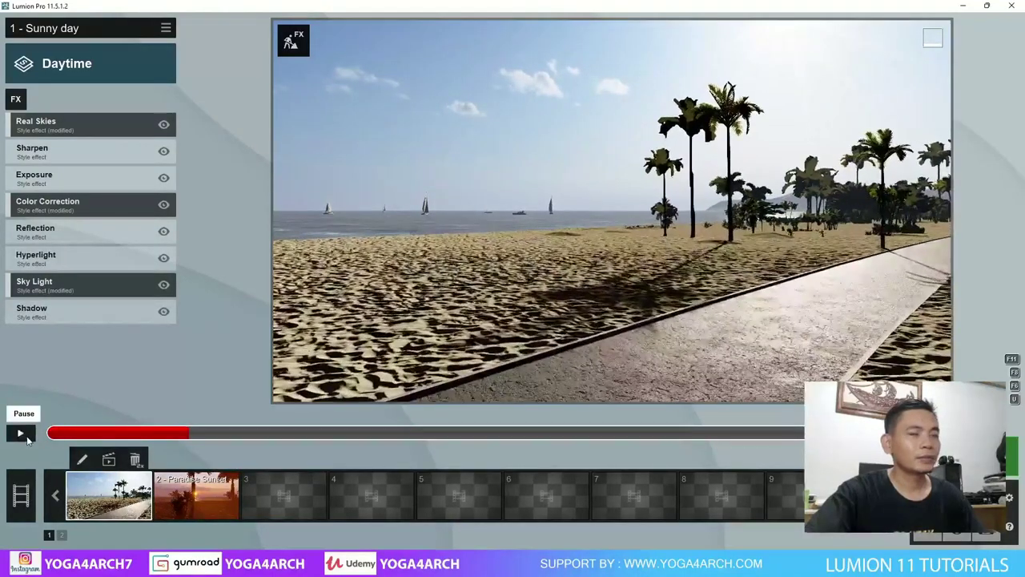
pyautogui.click(317, 498)
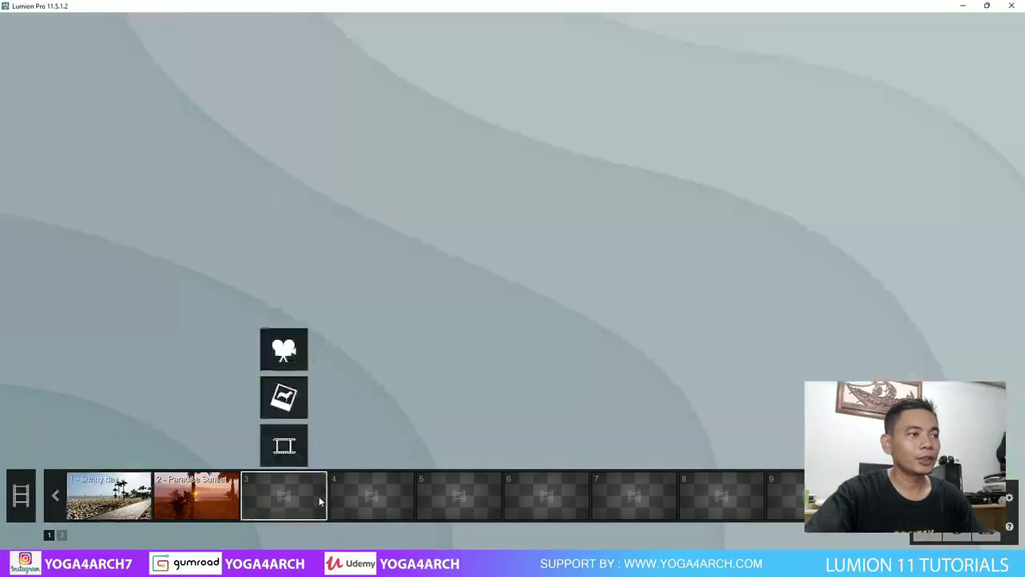
pyautogui.click(283, 361)
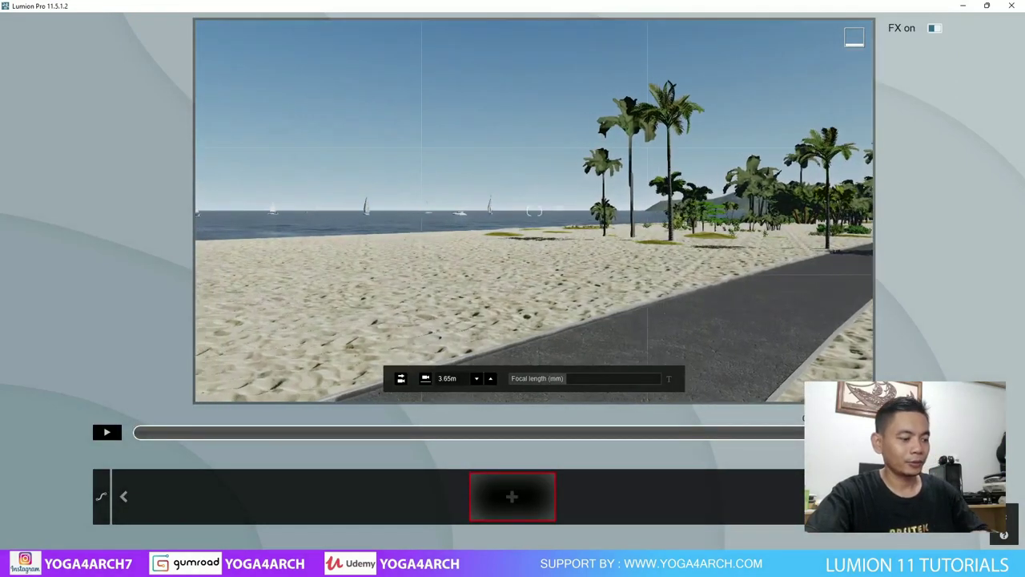
# Frame the sea at about 2.78m eye level and capture it as keyframe 1.
pyautogui.press('w')
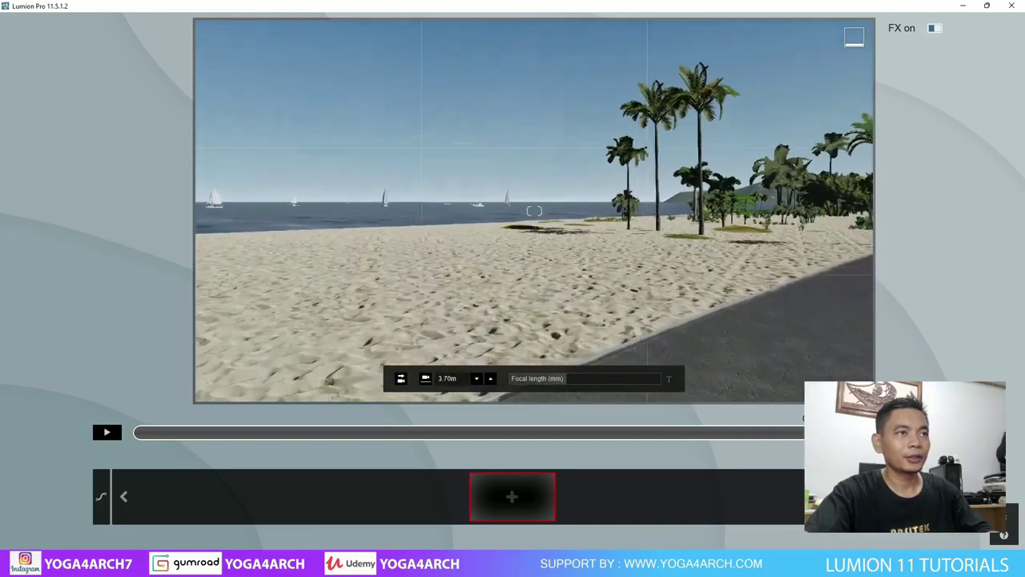
pyautogui.moveTo(561, 240); pyautogui.dragTo(496, 216, button='right')
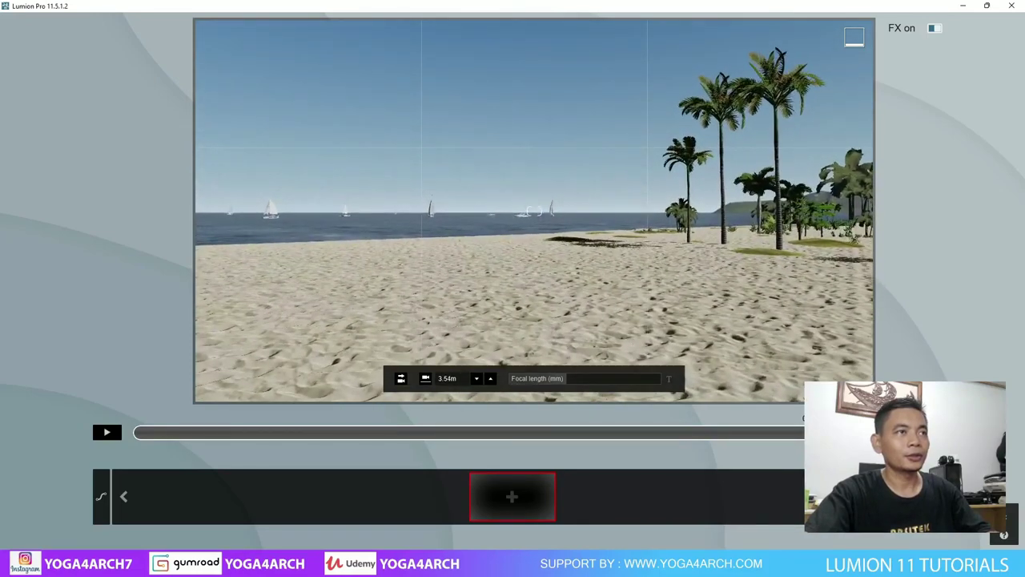
pyautogui.press('w')
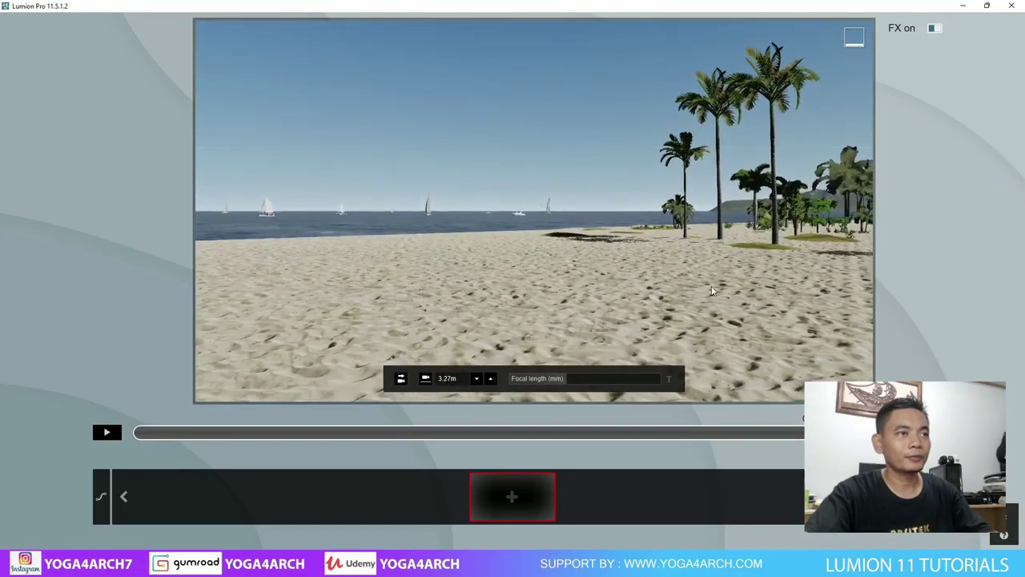
pyautogui.press('w')
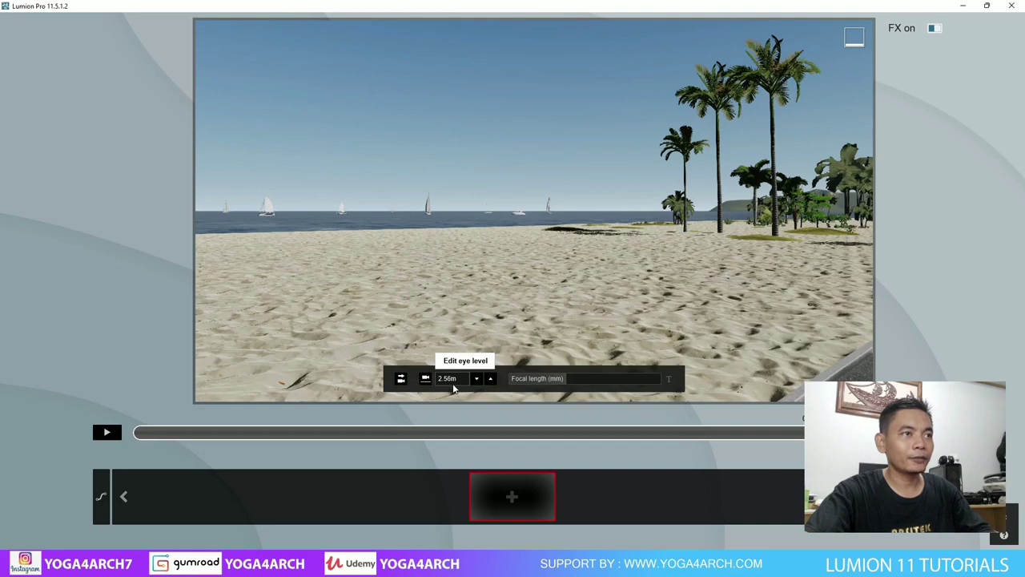
pyautogui.press('e')
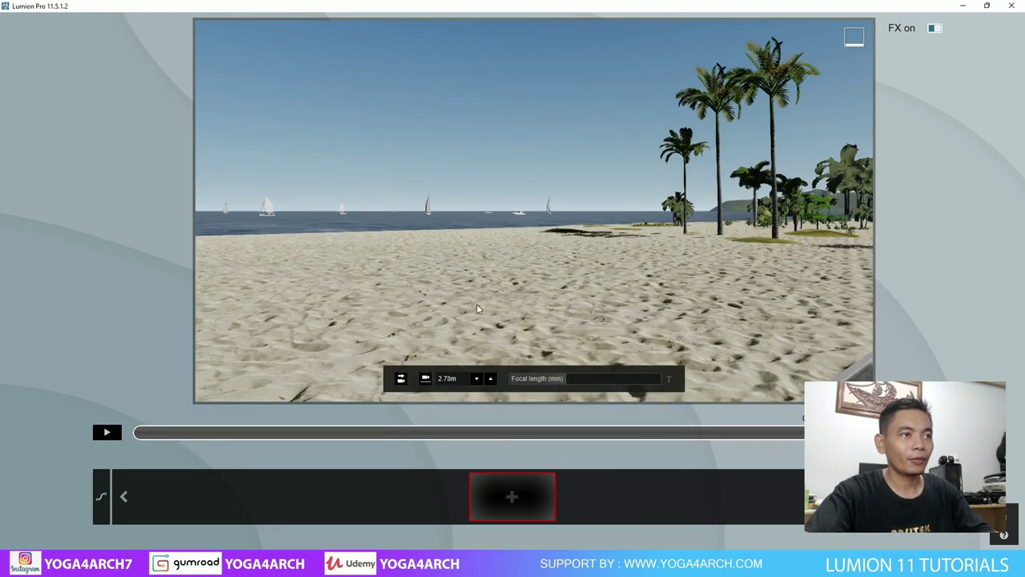
pyautogui.click(511, 500)
# Slide the camera left along the beach, capture keyframe 2, and play the path.
pyautogui.press('a')
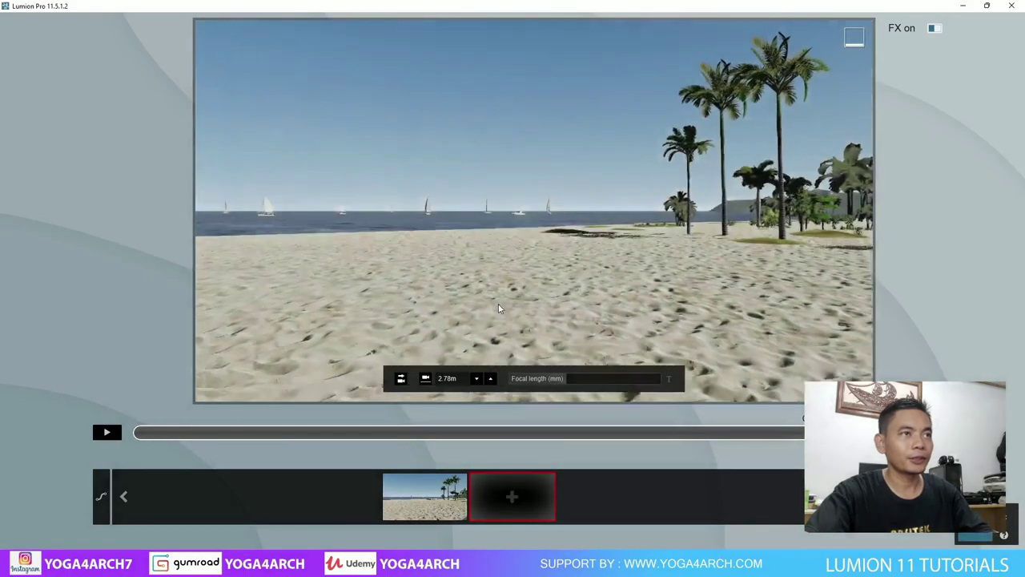
pyautogui.press('a')
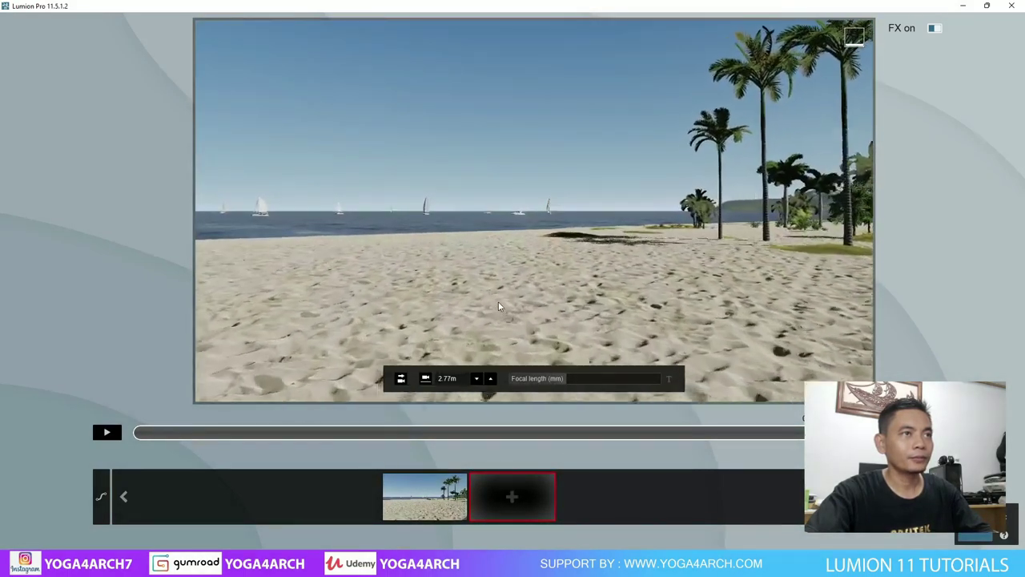
pyautogui.press('a')
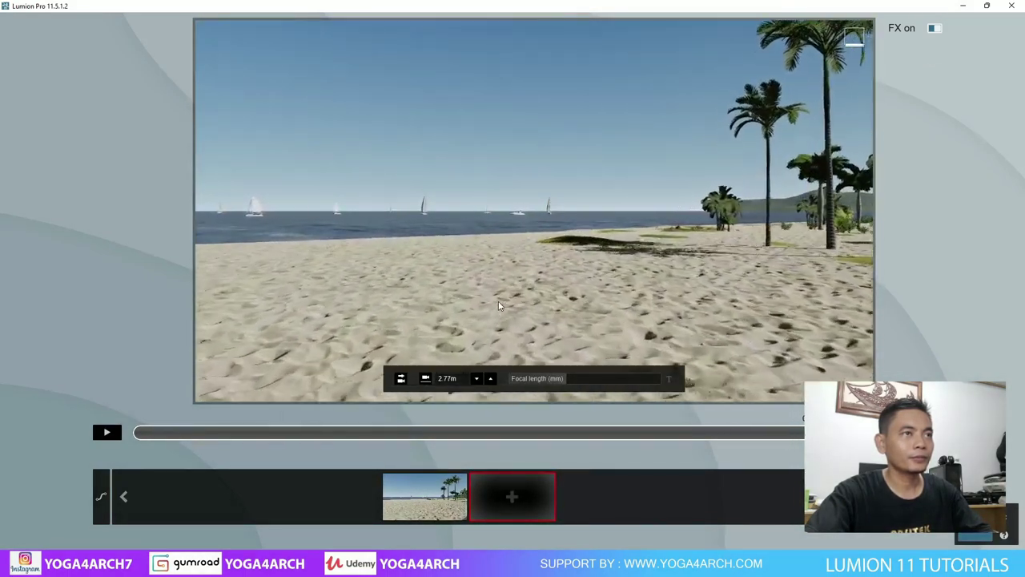
pyautogui.click(512, 497)
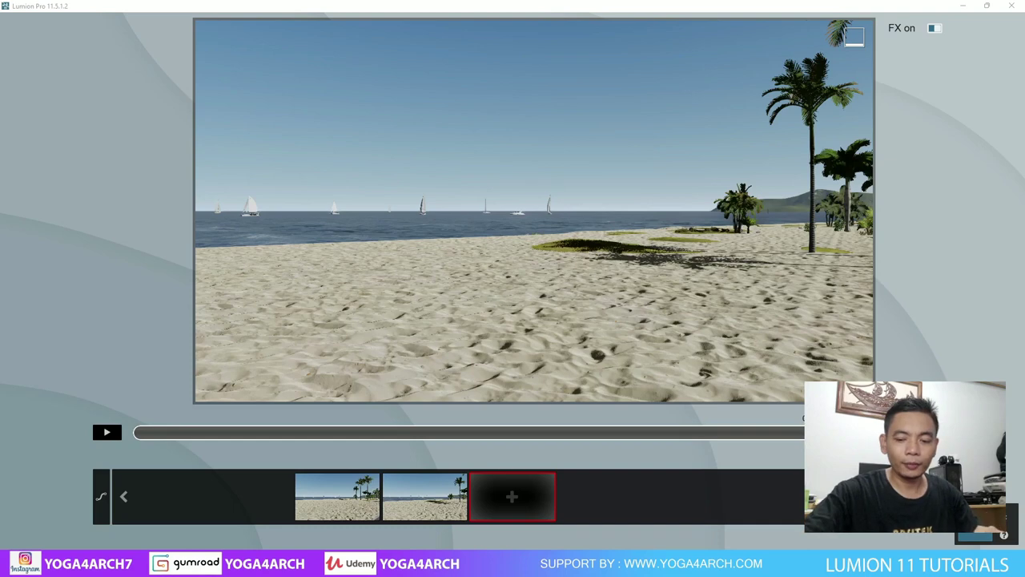
pyautogui.click(418, 488)
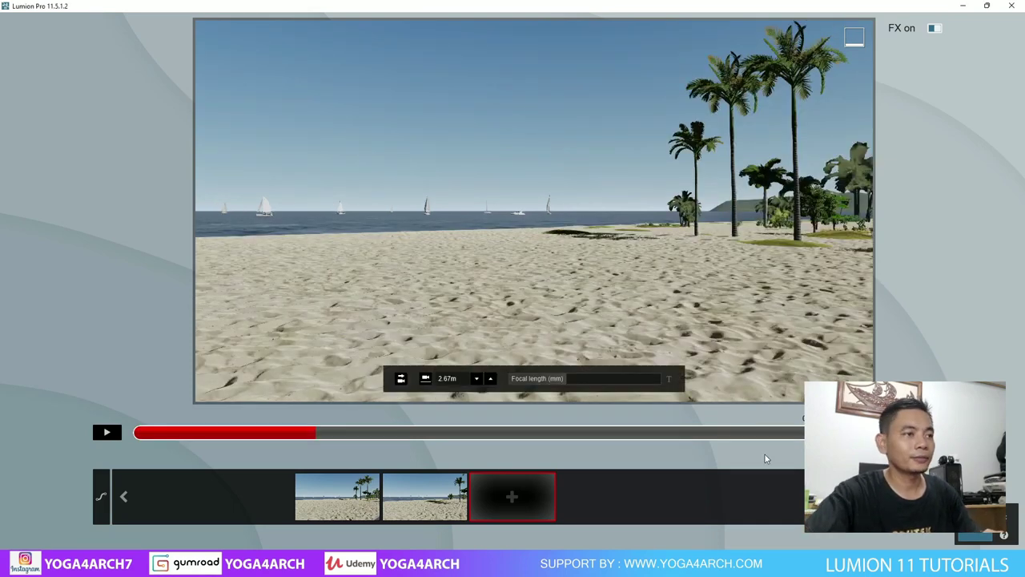
# Switch keyframe 1's easing from smooth to linear and preview the camera move.
pyautogui.click(318, 483)
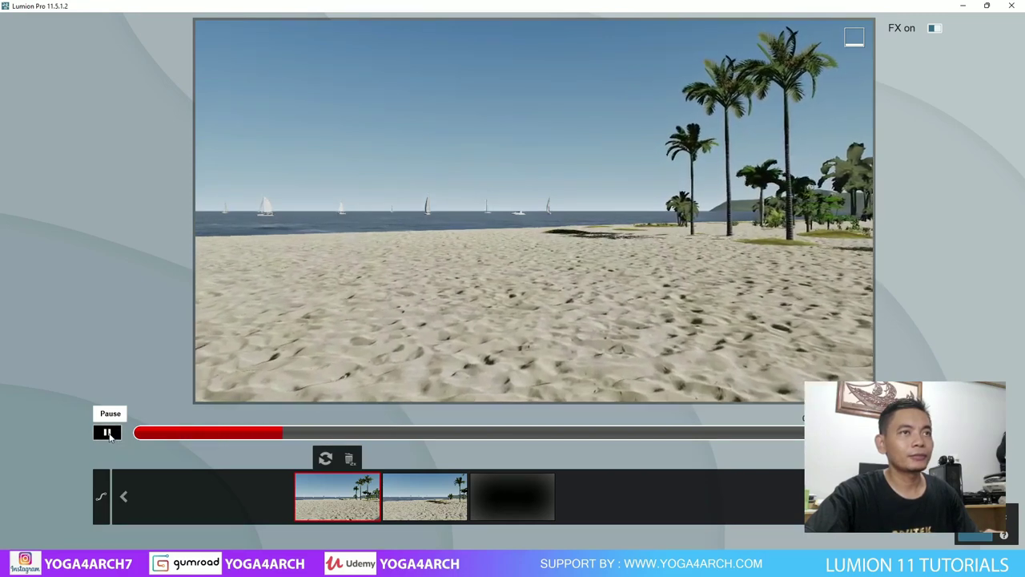
pyautogui.click(109, 433)
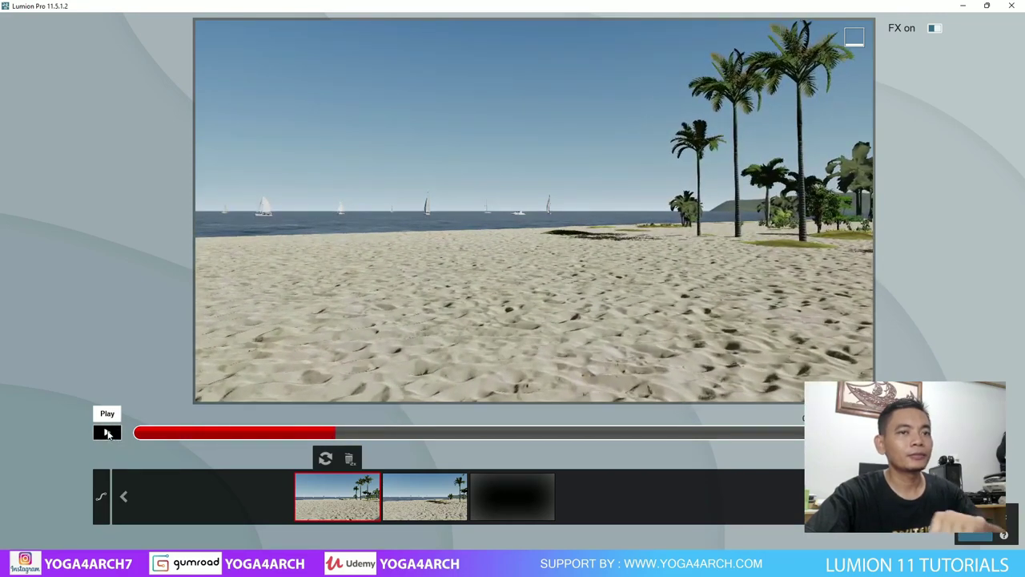
pyautogui.click(101, 502)
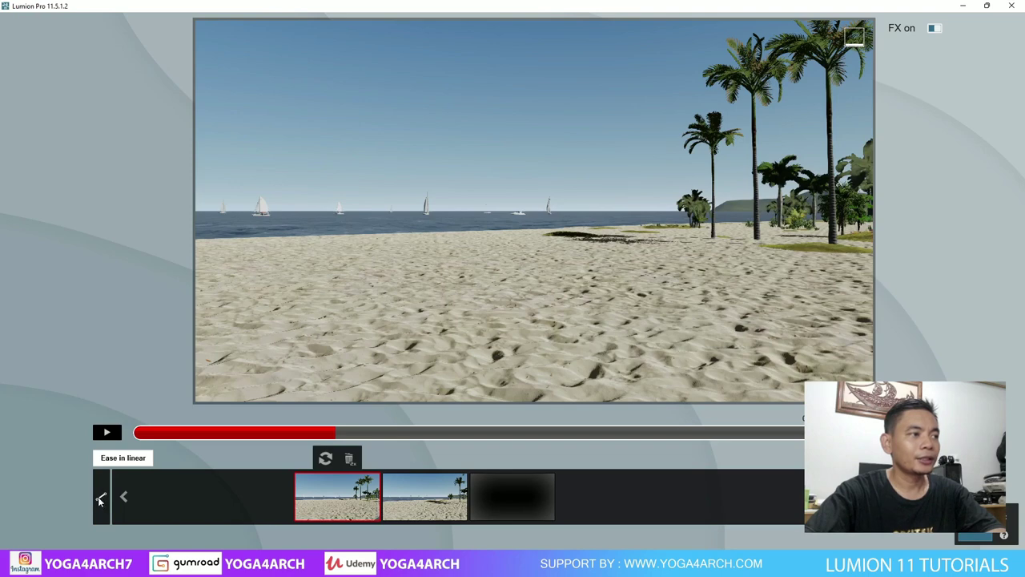
pyautogui.moveTo(524, 392)
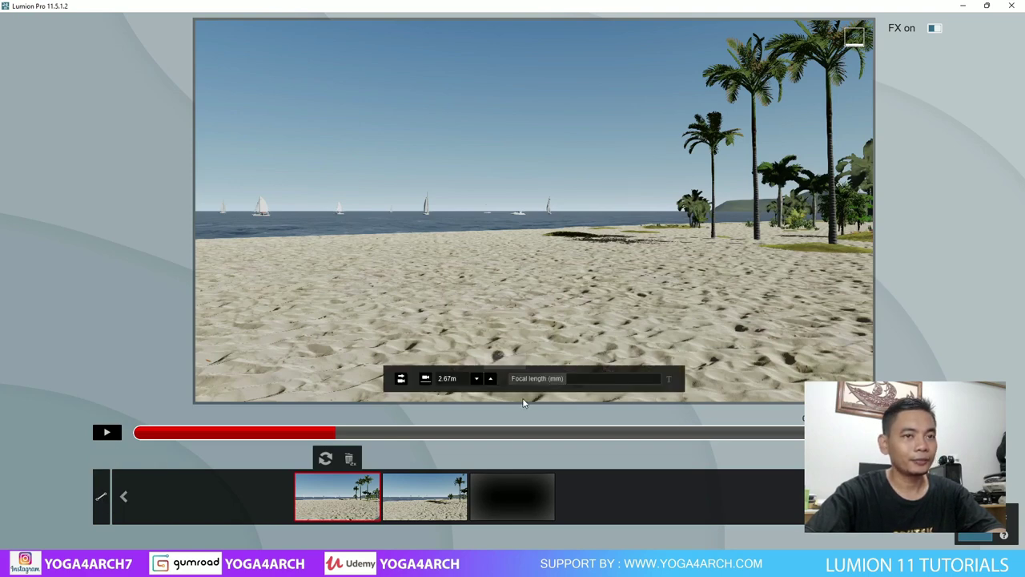
pyautogui.click(106, 433)
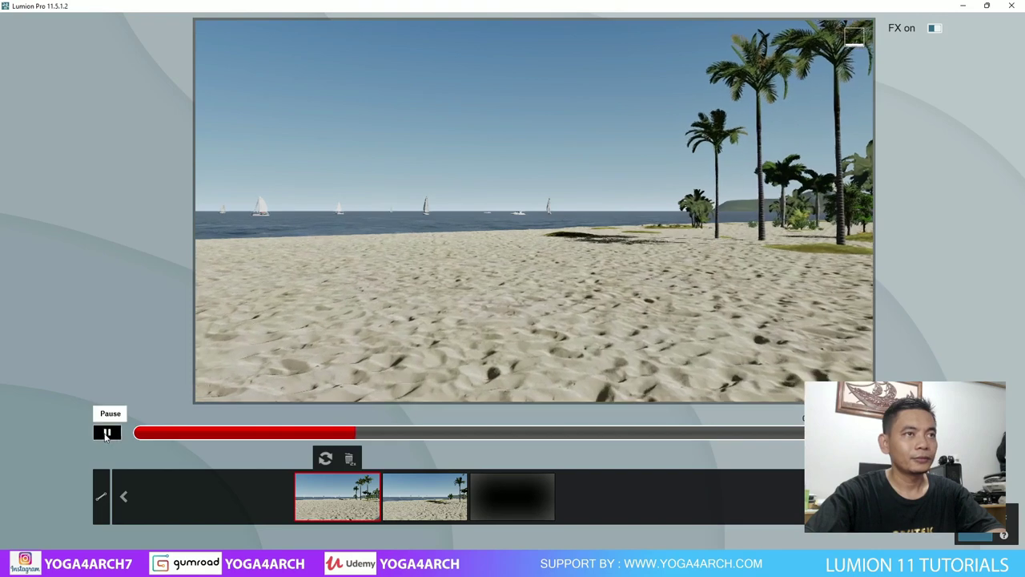
pyautogui.click(106, 432)
# Move keyframe 2 further forward and left, update it, and preview the result.
pyautogui.click(425, 497)
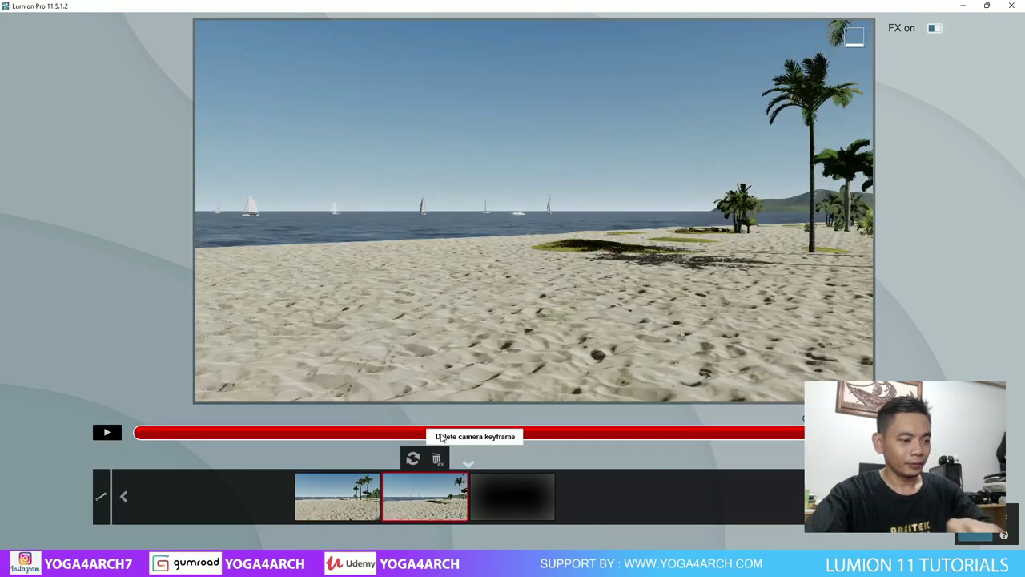
pyautogui.press('w')
pyautogui.press('a')
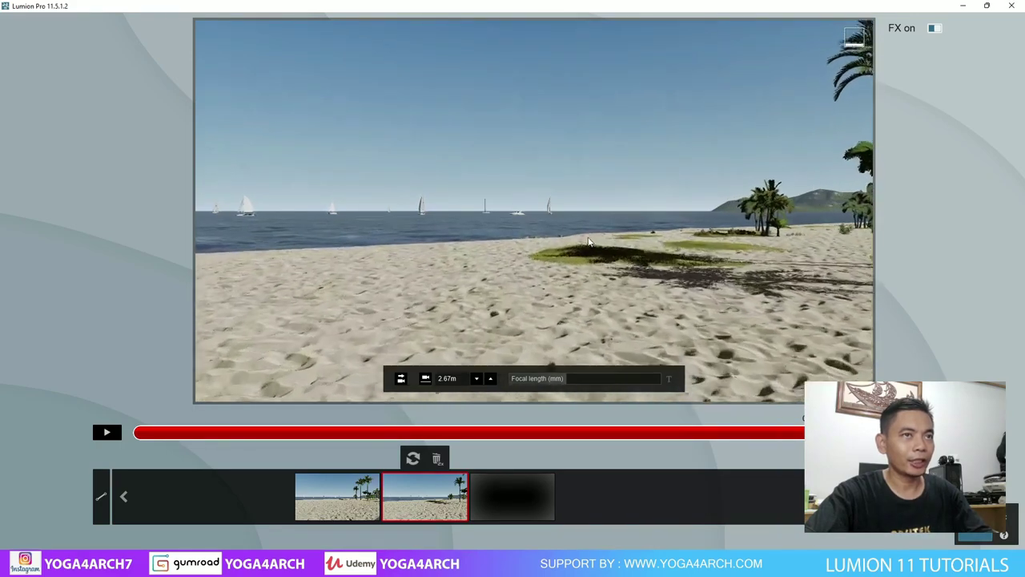
pyautogui.click(413, 458)
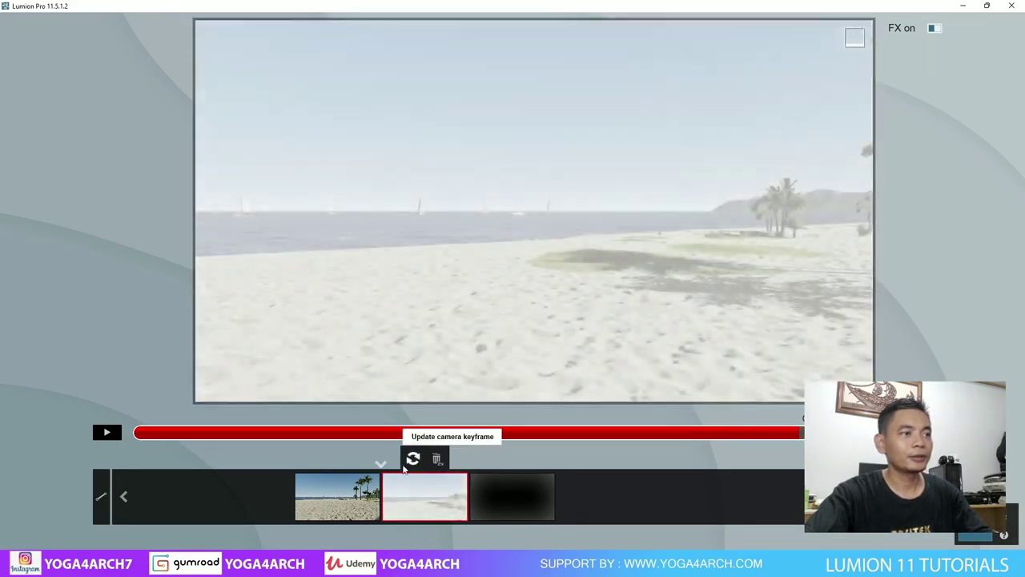
pyautogui.click(337, 496)
pyautogui.click(108, 432)
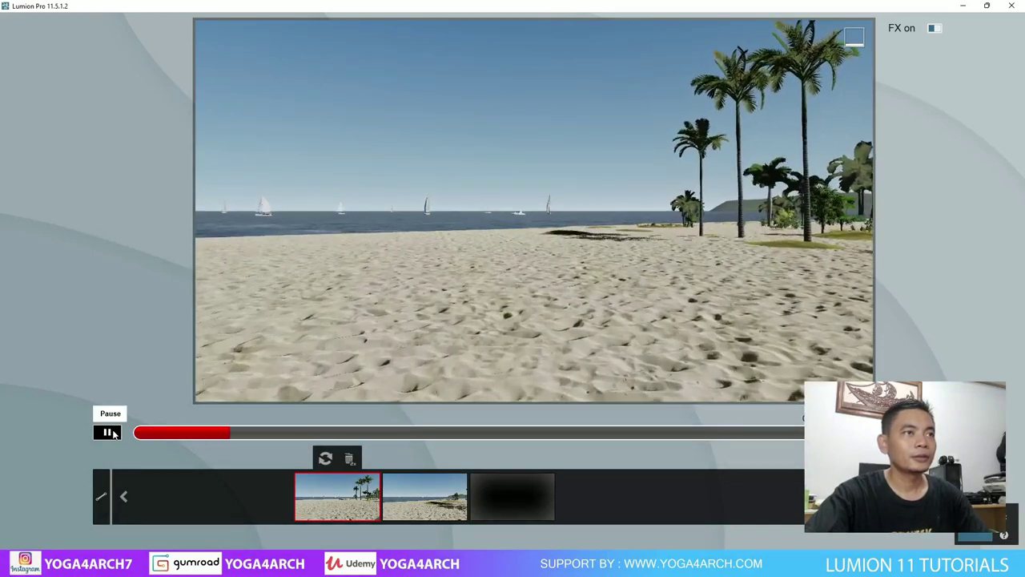
pyautogui.click(108, 433)
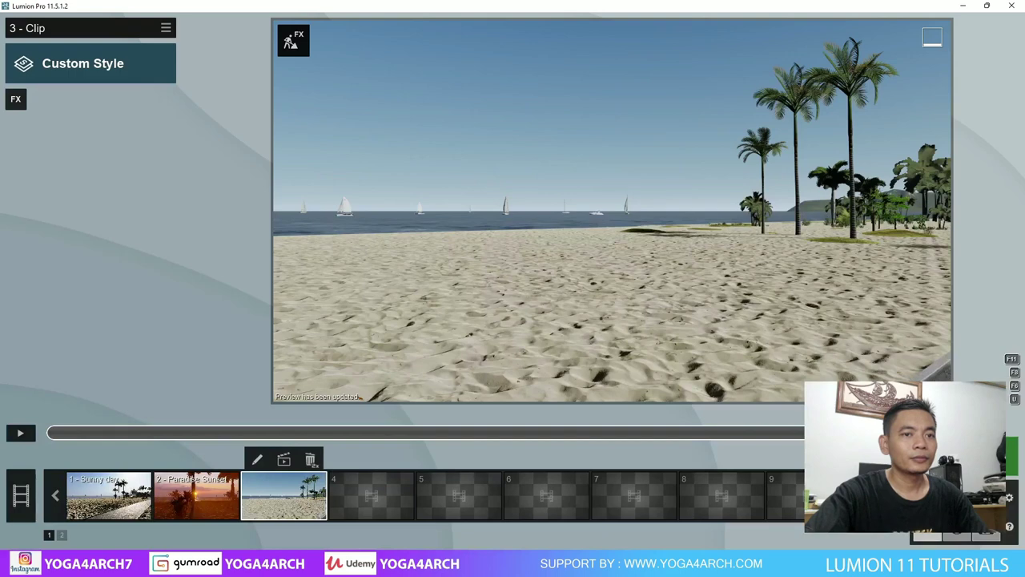
# In Build mode, plant Fine-detail Nature trees, including Maple 002 and a cabbage palm, on the beach.
pyautogui.press('F8')
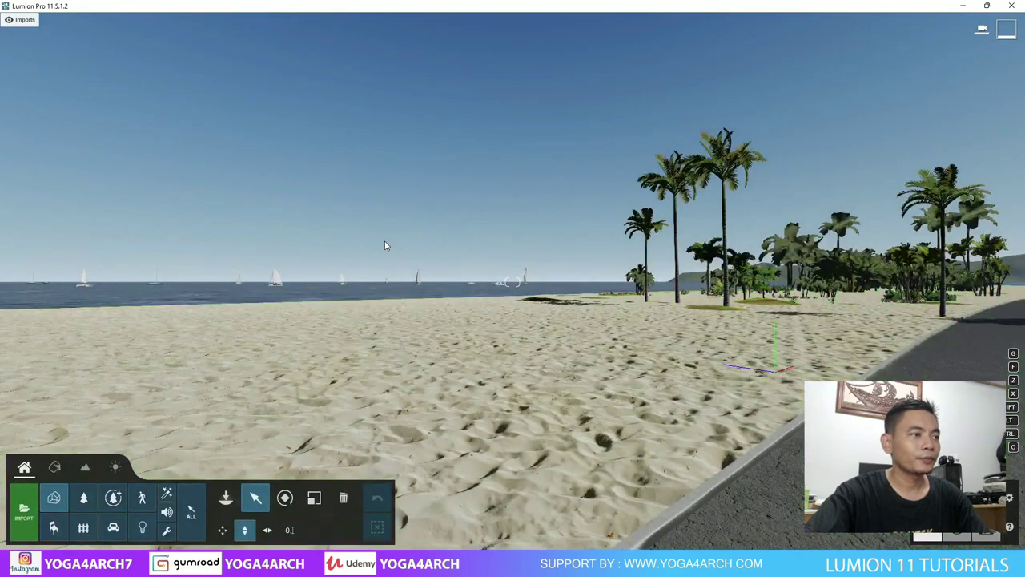
pyautogui.click(104, 501)
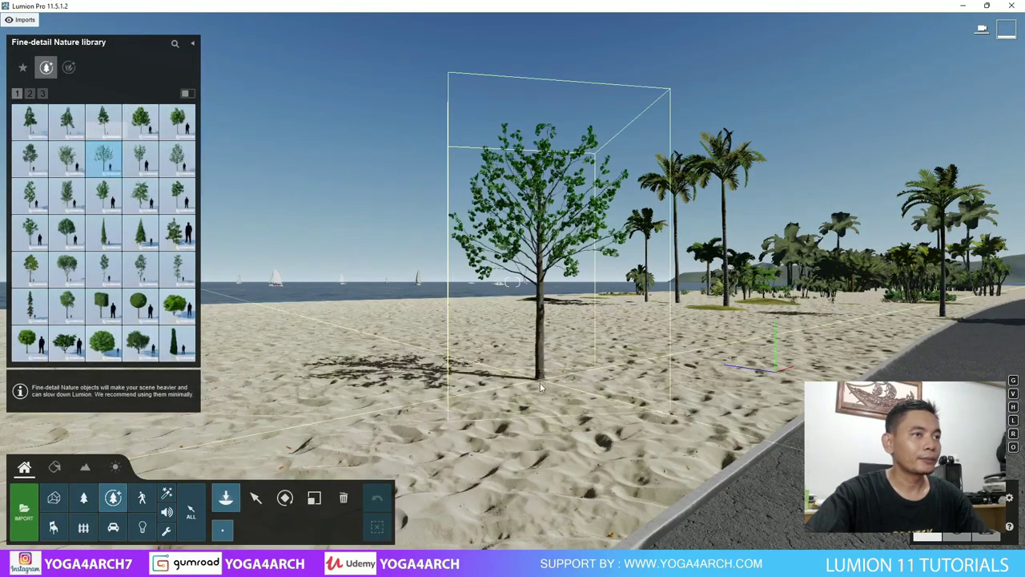
pyautogui.click(597, 359)
pyautogui.click(285, 320)
pyautogui.click(156, 127)
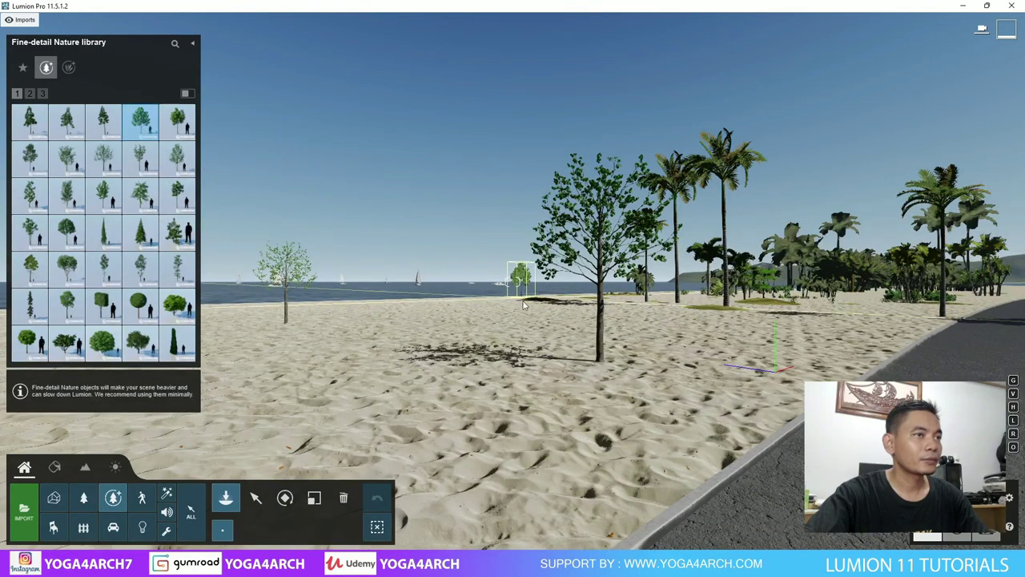
pyautogui.click(32, 97)
pyautogui.moveTo(141, 122)
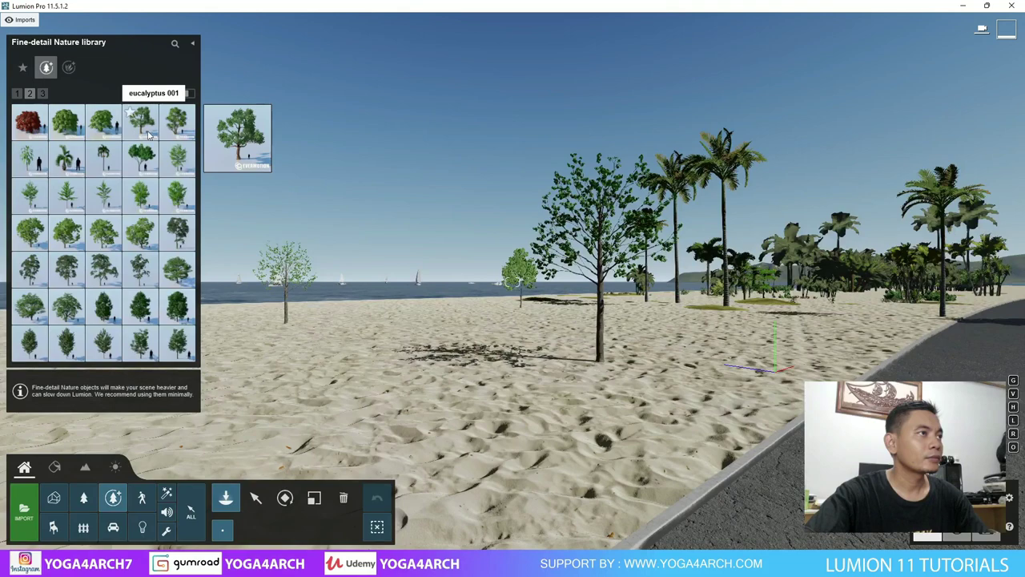
pyautogui.click(177, 132)
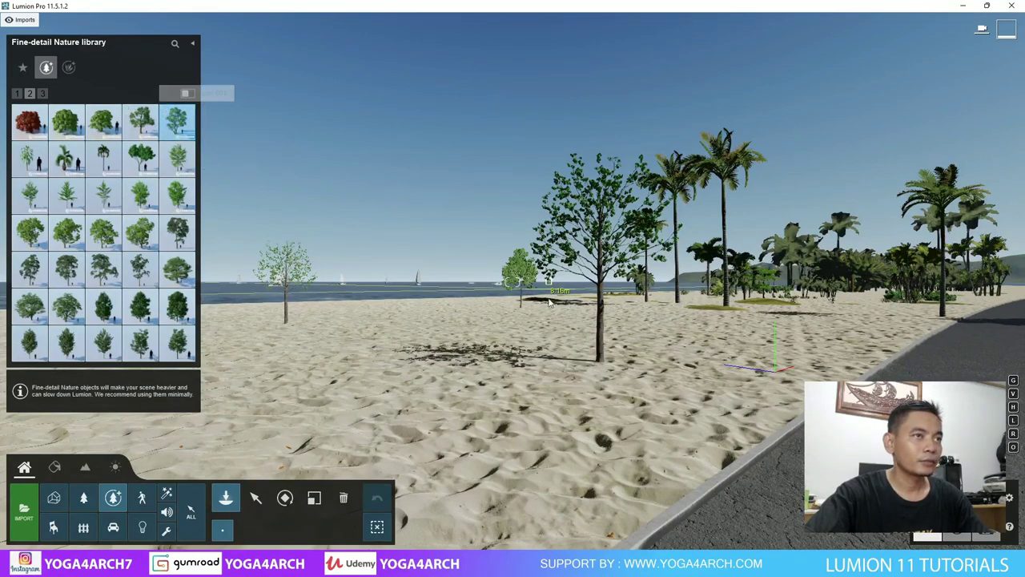
pyautogui.click(497, 307)
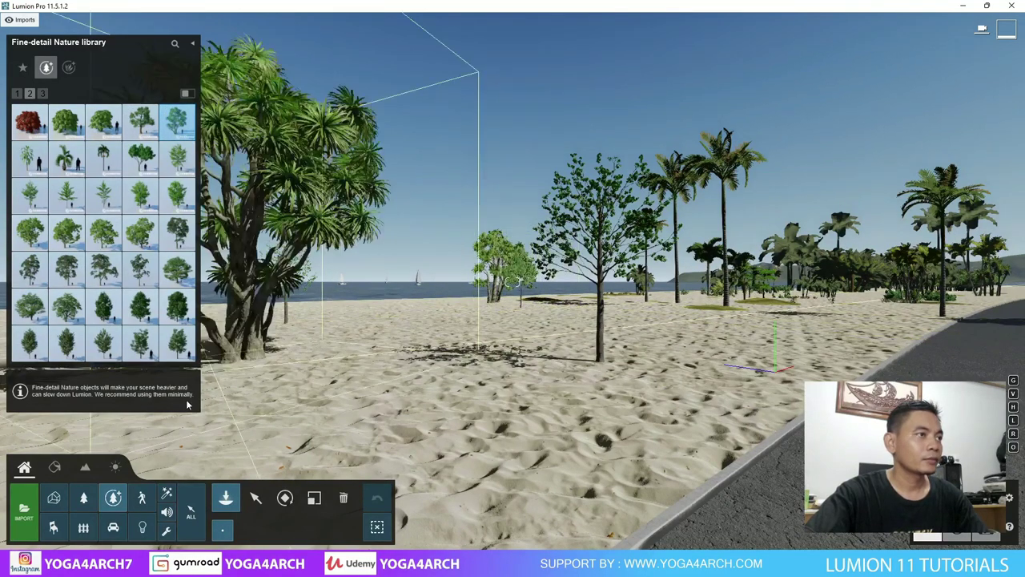
# Plant a Sydney blue gum and move it closer to the camera.
pyautogui.press('w')
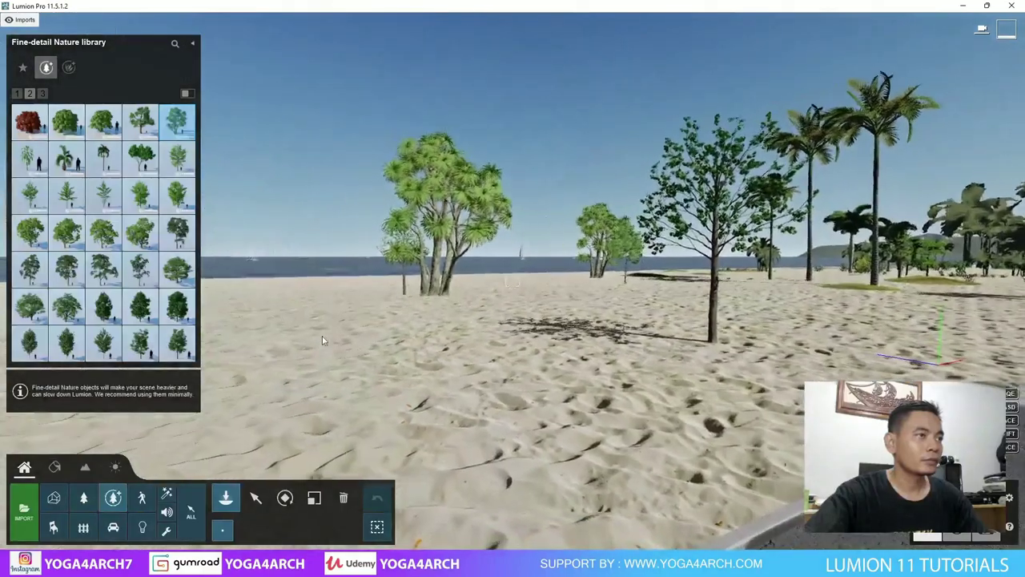
pyautogui.moveTo(176, 269)
pyautogui.click(103, 264)
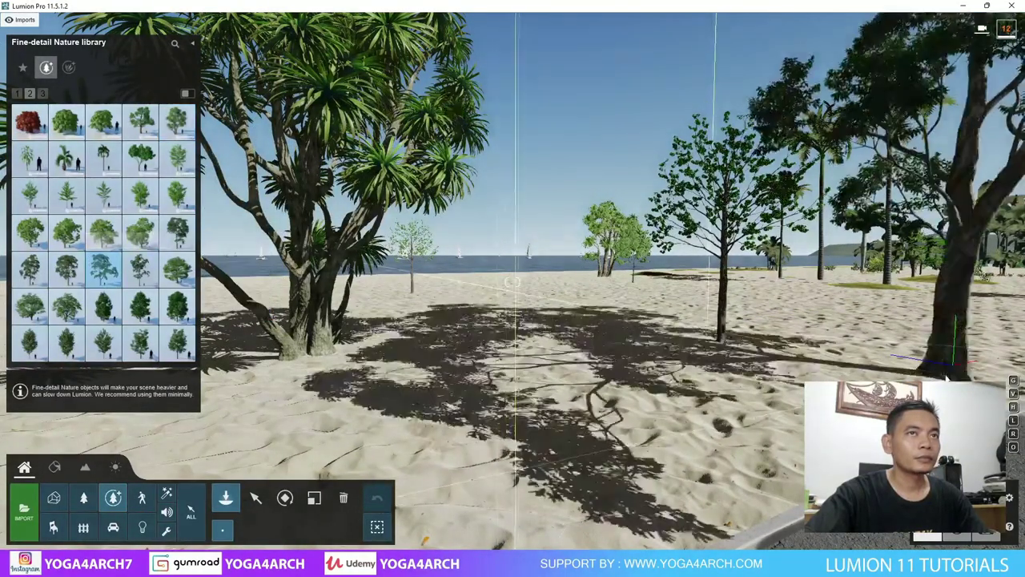
pyautogui.click(859, 332)
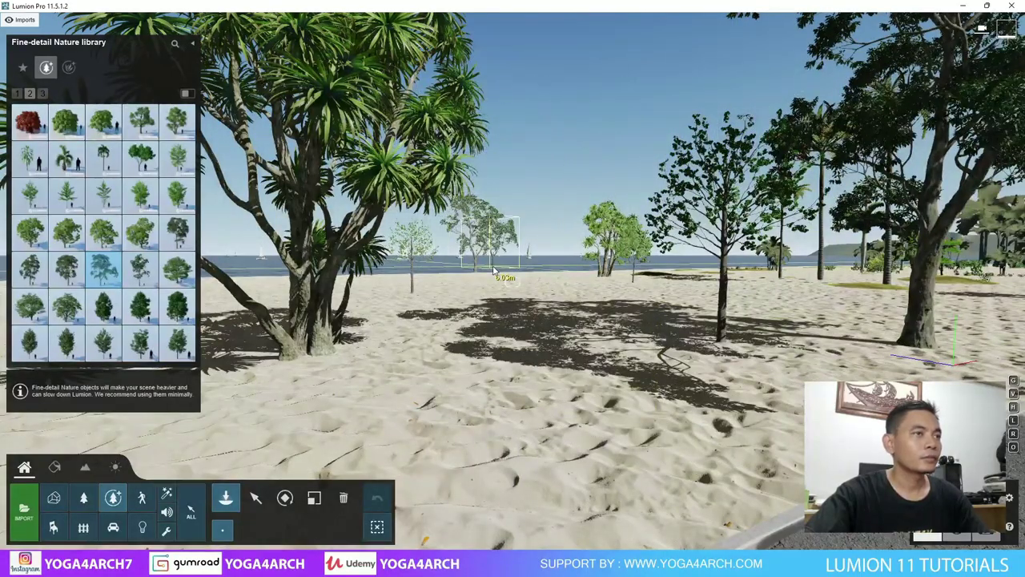
pyautogui.press('w')
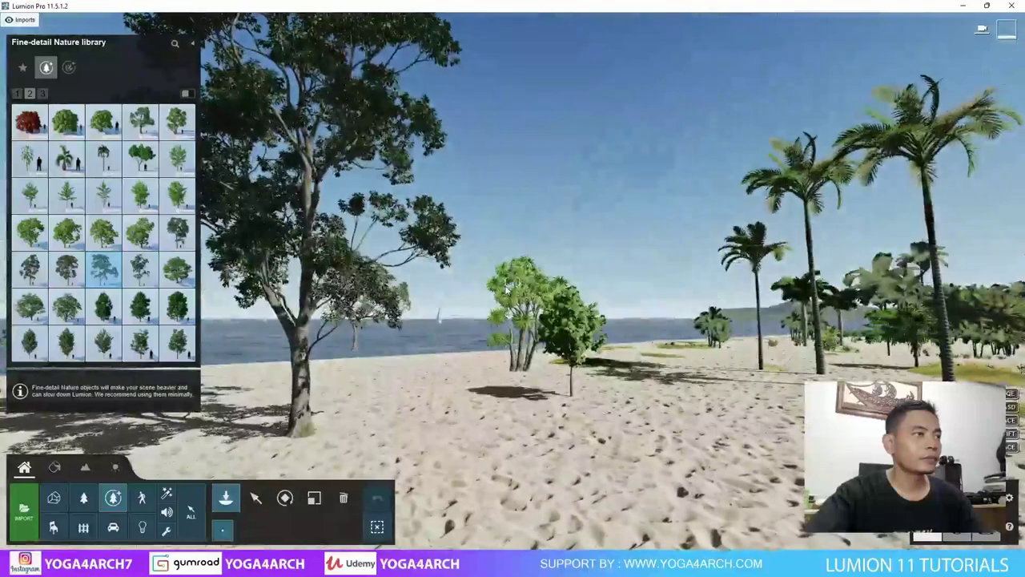
pyautogui.click(258, 498)
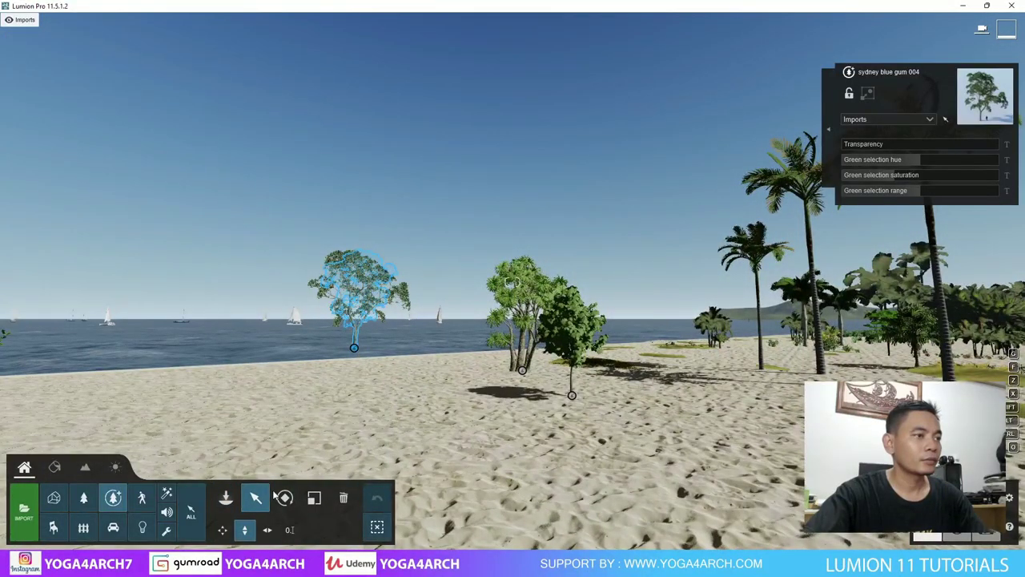
pyautogui.moveTo(344, 369); pyautogui.dragTo(312, 378)
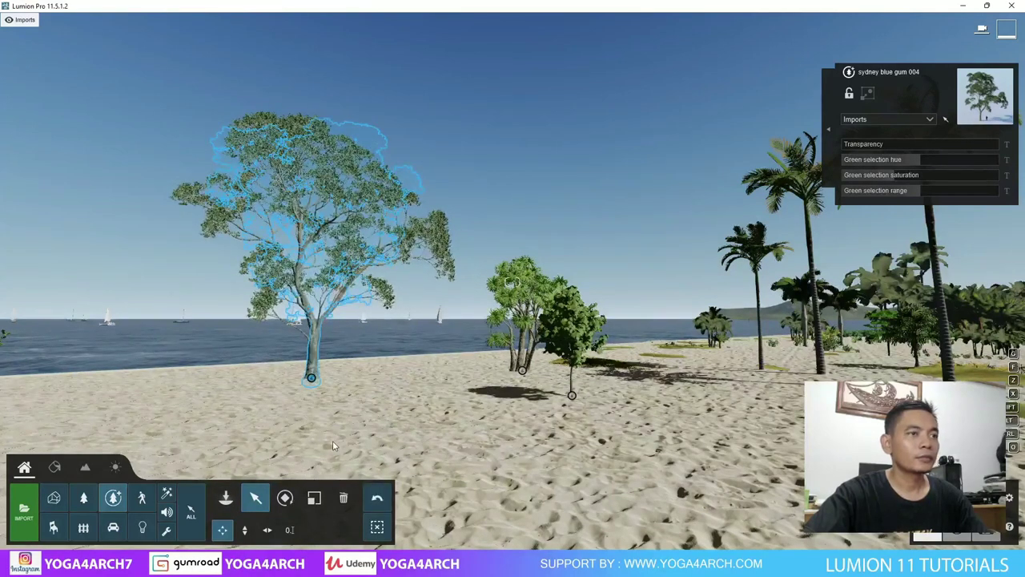
pyautogui.scroll(1, 526, 398)
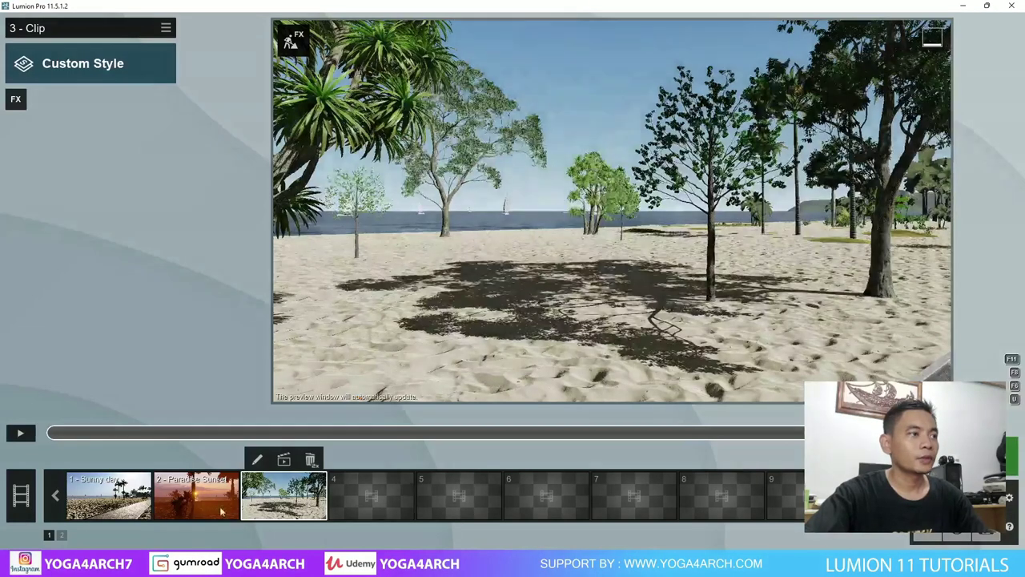
# Preview clip 3 with the trees, copy the 4 - Sunset photo's effects, and open clip 3's options.
pyautogui.click(21, 434)
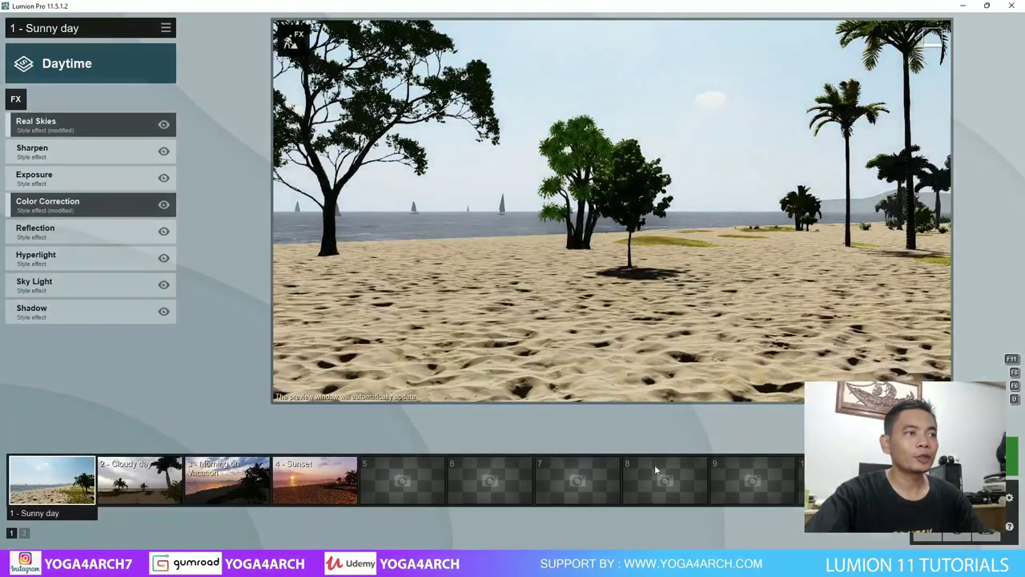
pyautogui.click(326, 498)
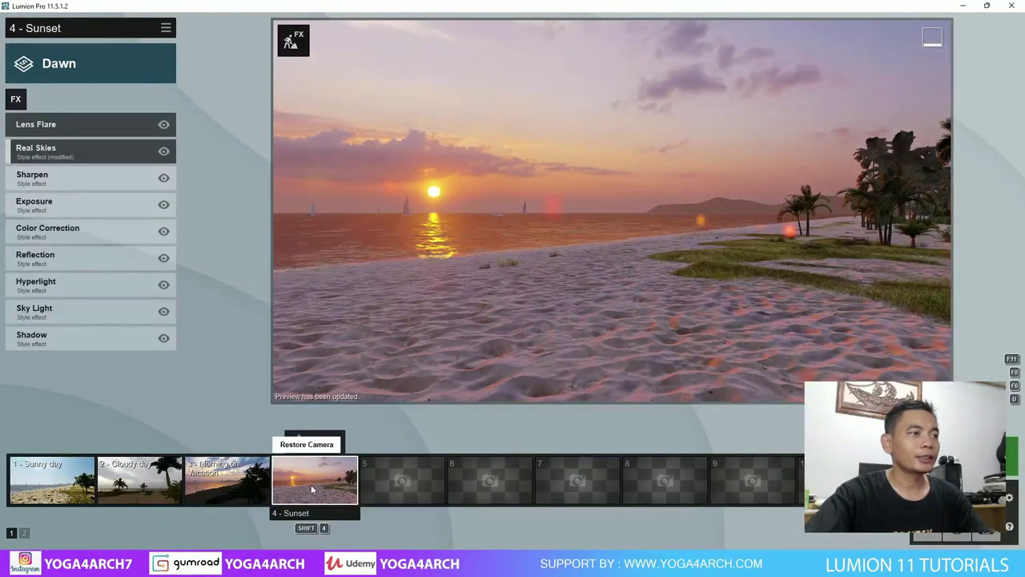
pyautogui.click(166, 28)
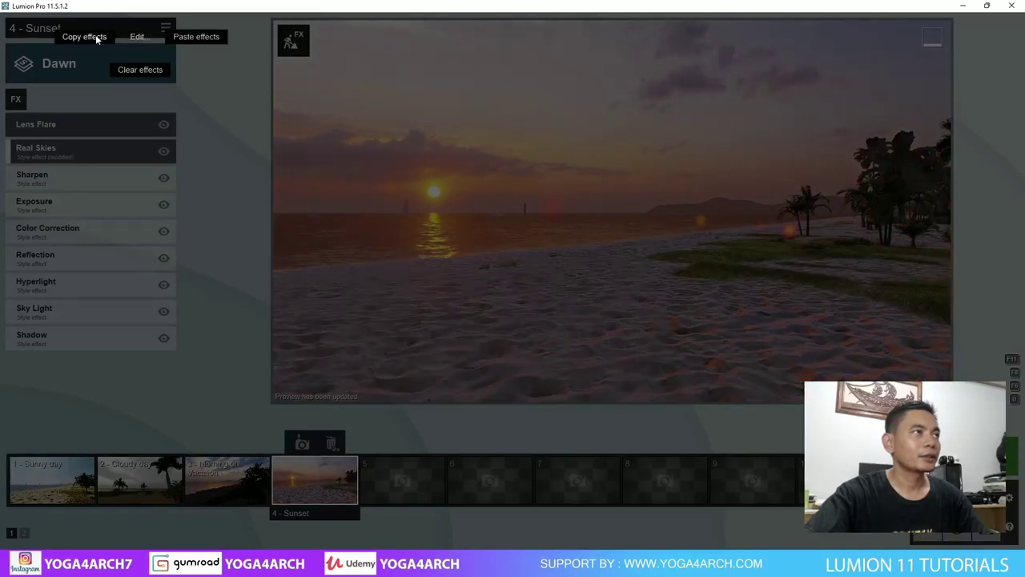
pyautogui.click(95, 36)
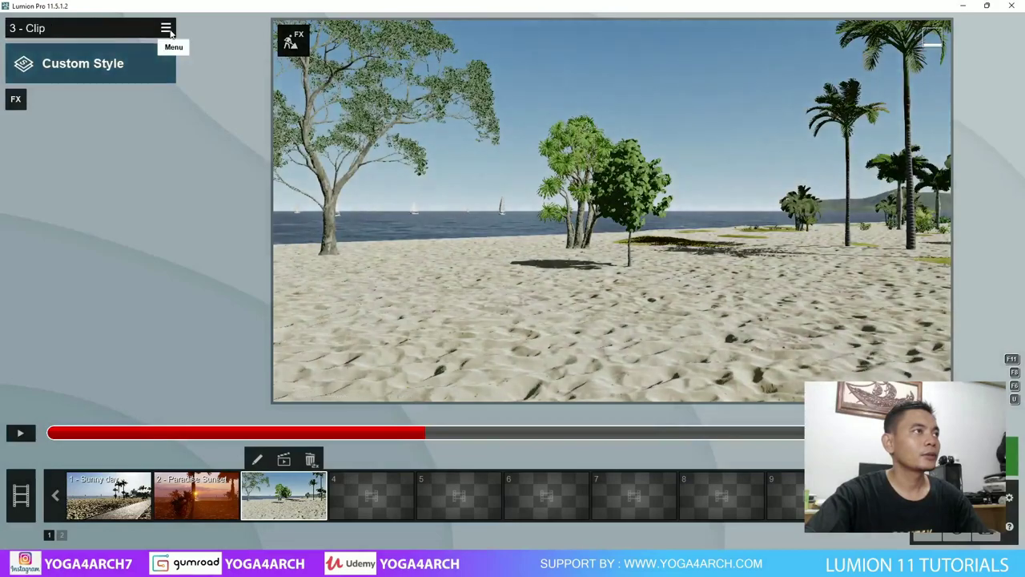
pyautogui.click(166, 28)
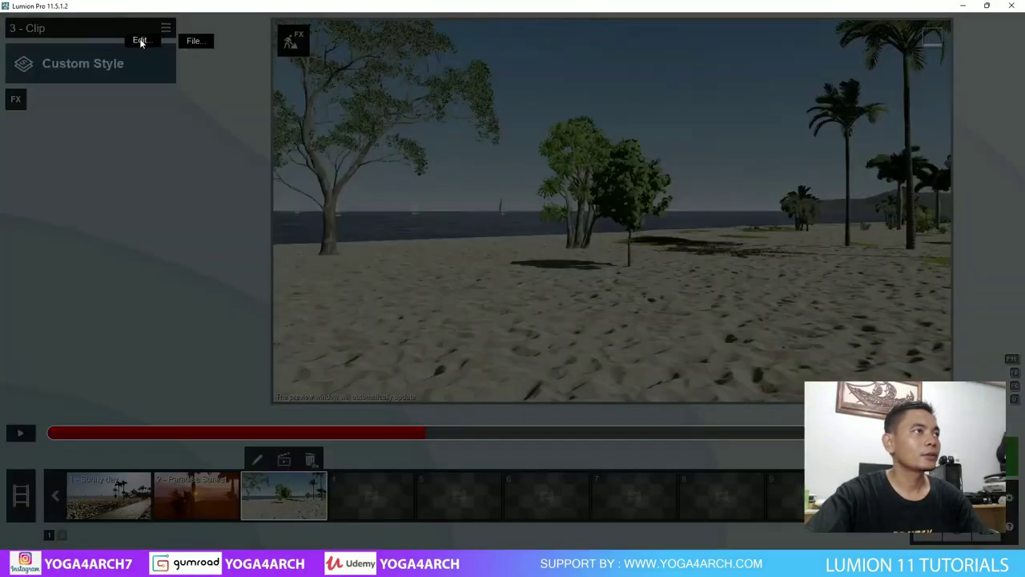
# Paste the Sunset Dawn effects onto clip 3, preview the sunset beach, and open the effects list.
pyautogui.click(192, 61)
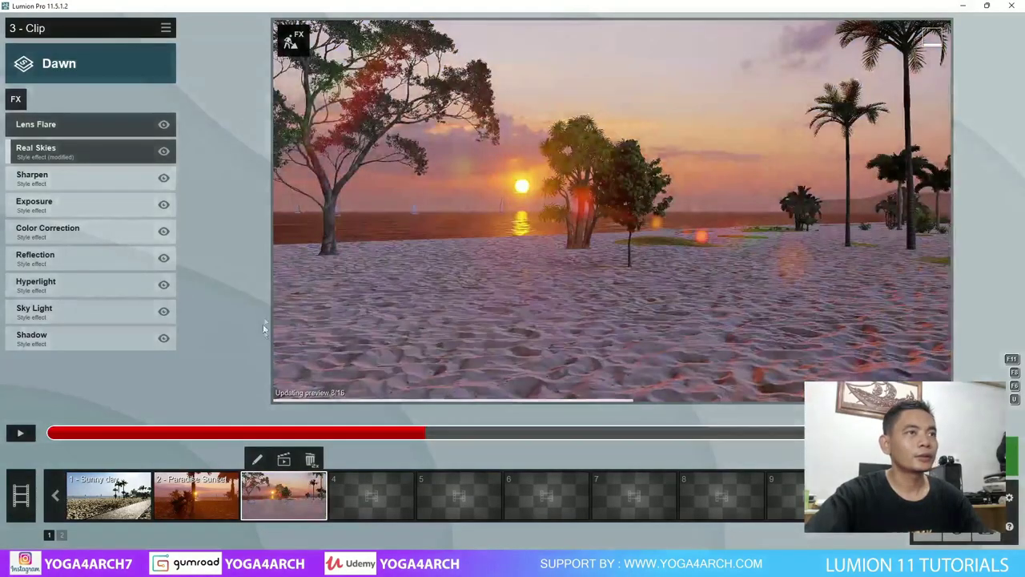
pyautogui.click(20, 433)
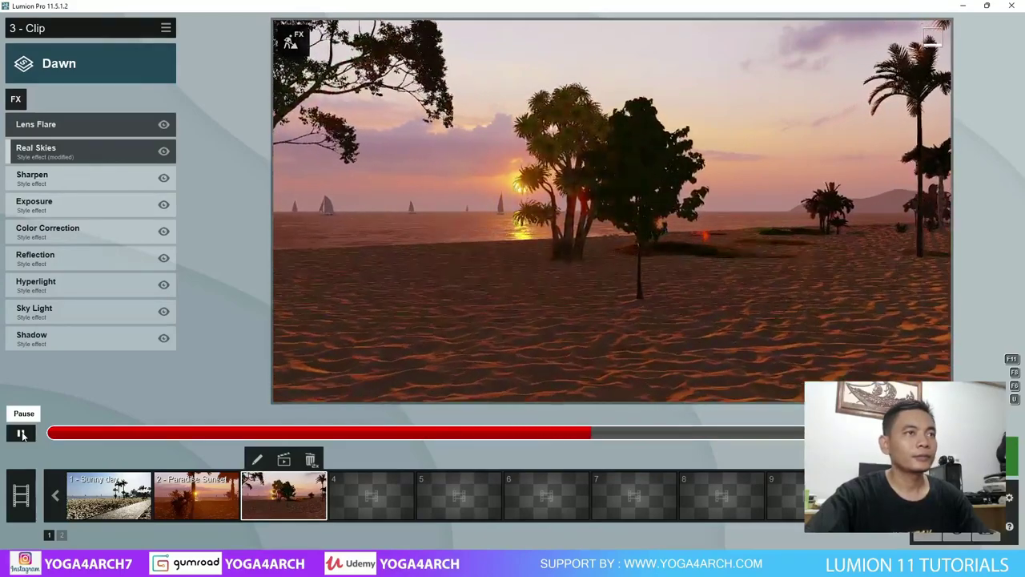
pyautogui.click(21, 433)
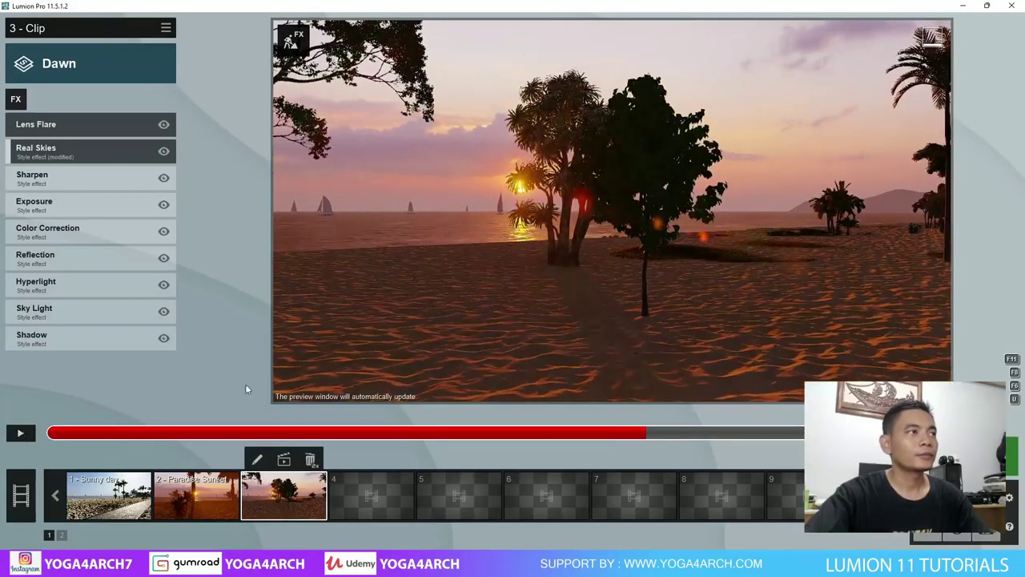
pyautogui.click(18, 99)
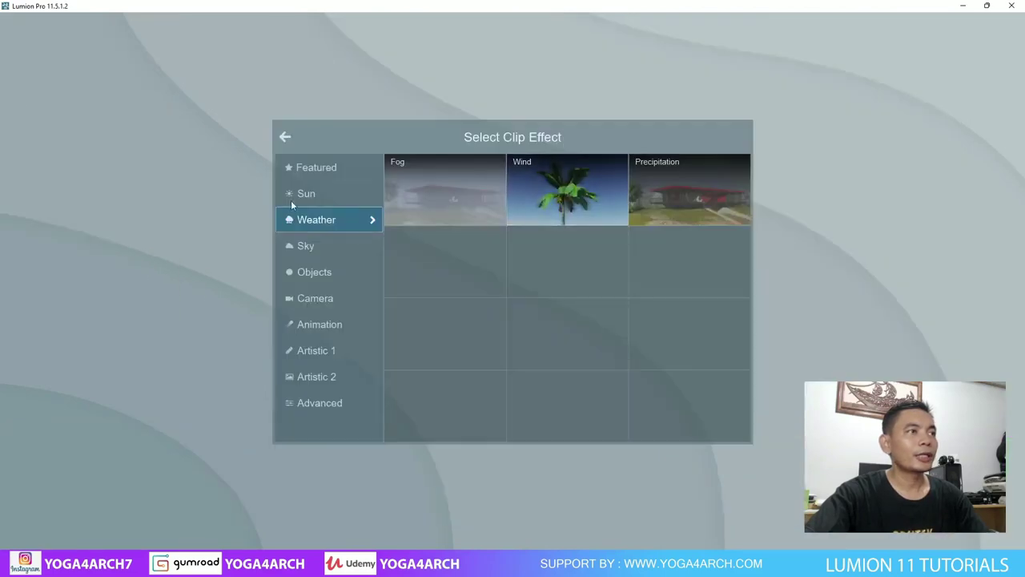
# Add Handheld Camera, nudge radial gradient saturation up, set Angle to 90°, and play the clip.
pyautogui.click(330, 299)
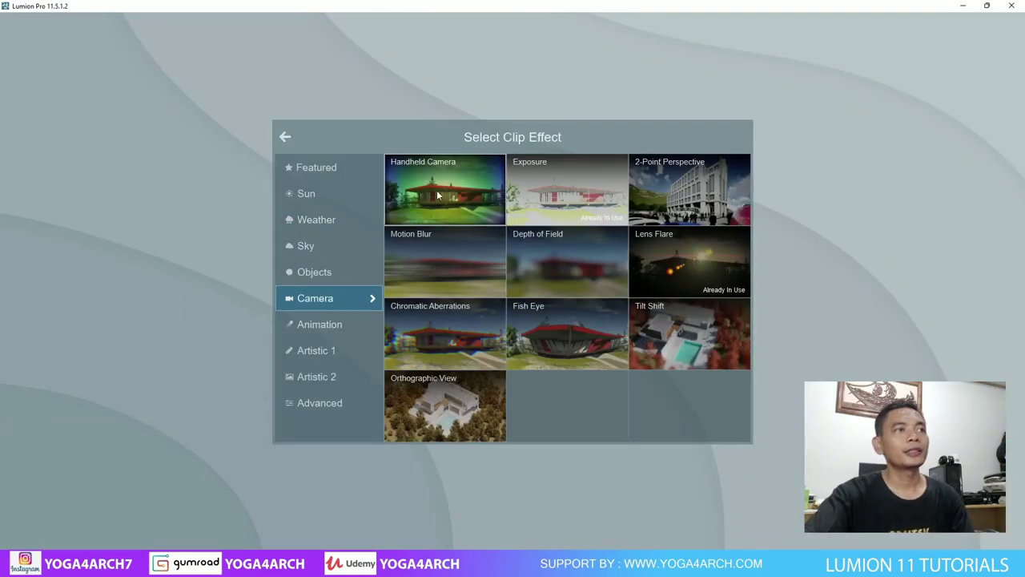
pyautogui.click(426, 212)
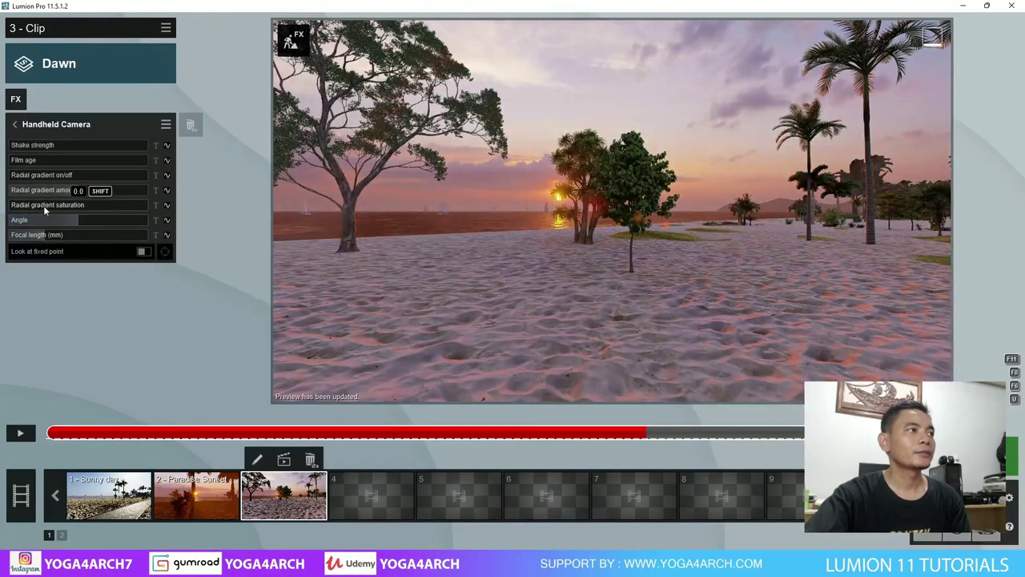
pyautogui.moveTo(36, 205); pyautogui.dragTo(8, 205)
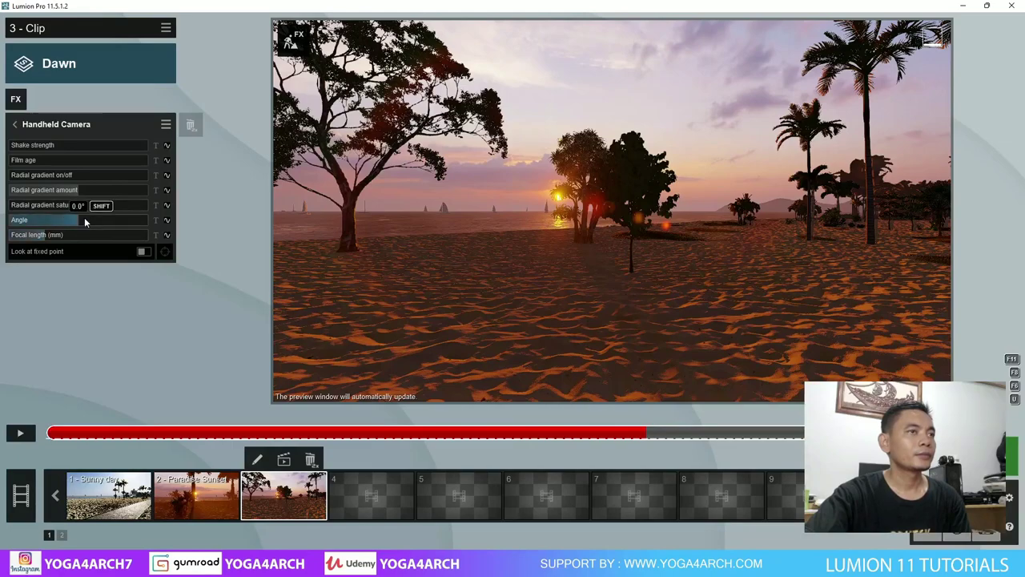
pyautogui.moveTo(84, 217); pyautogui.dragTo(154, 227)
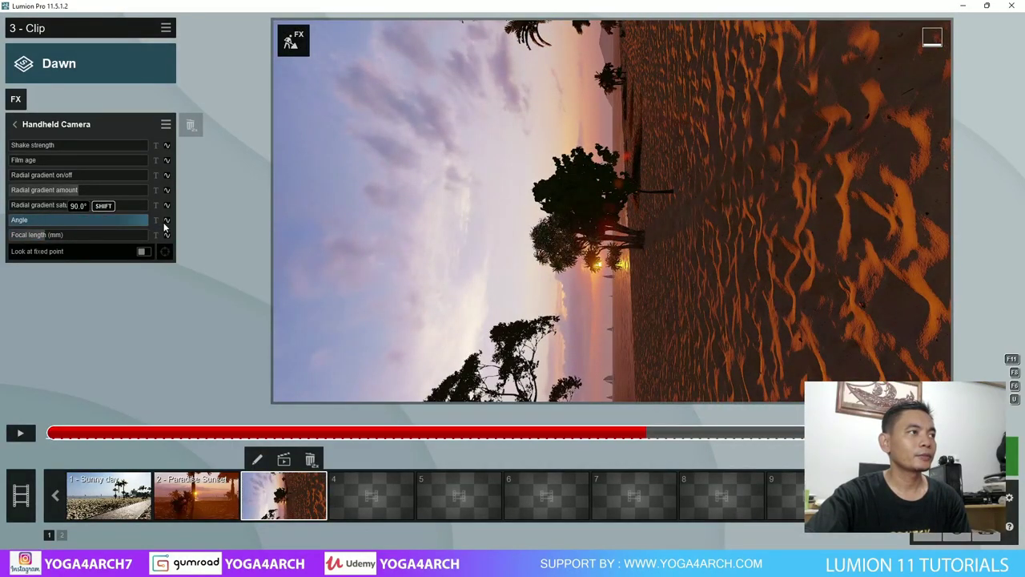
pyautogui.click(29, 433)
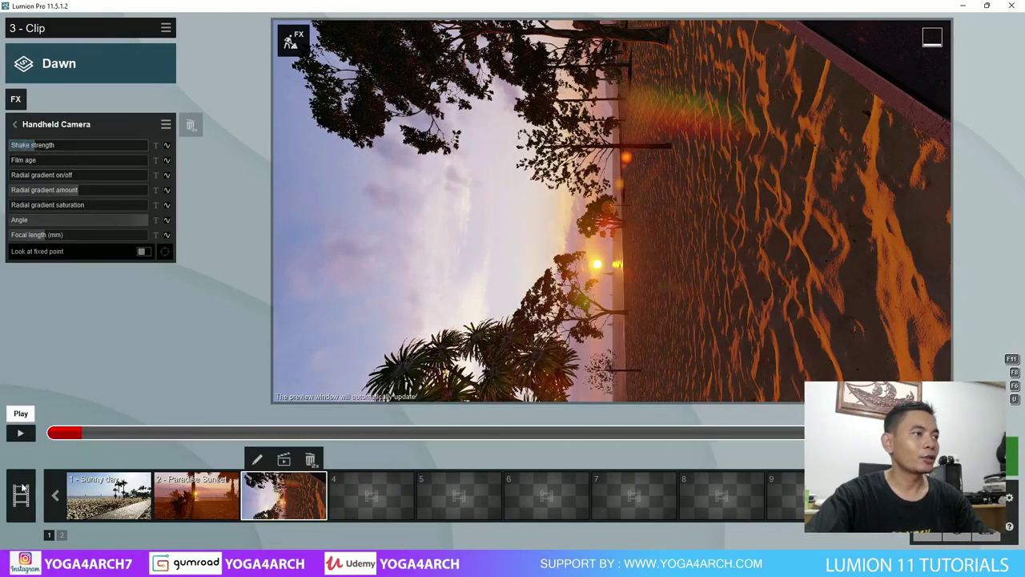
# Play the rotated sunset clip preview, then restart it from the beginning.
pyautogui.click(22, 434)
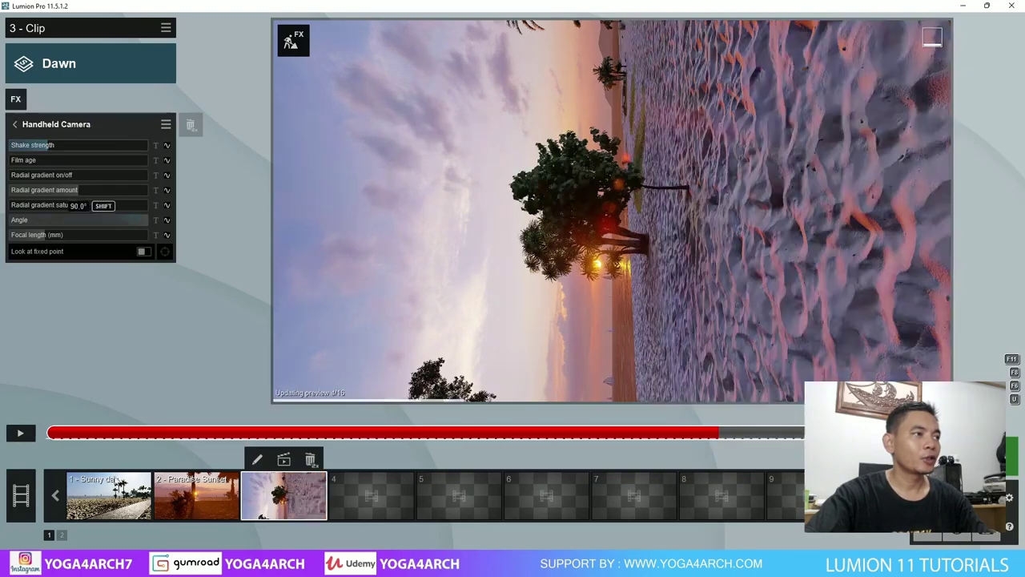
pyautogui.click(21, 433)
pyautogui.click(21, 433)
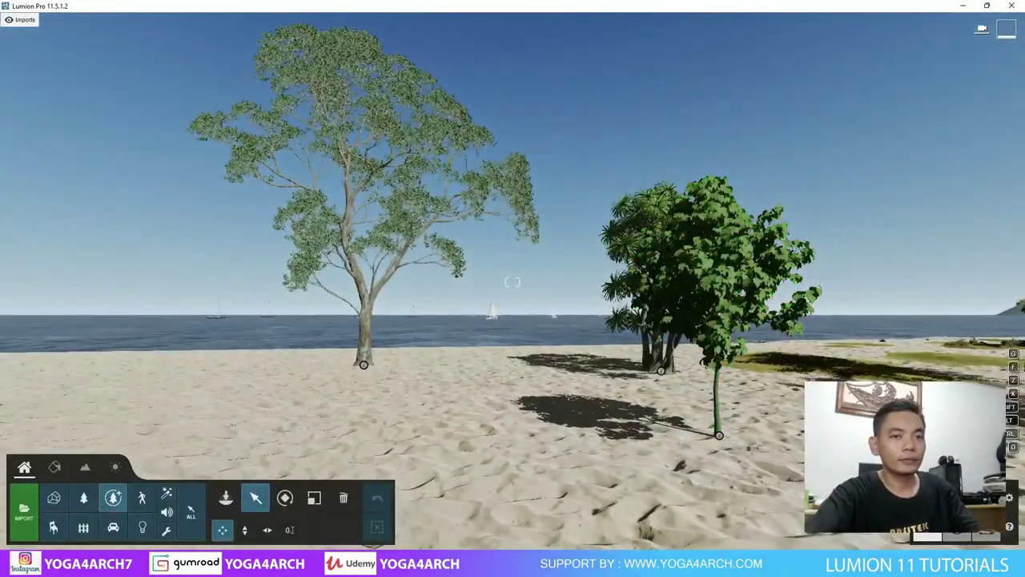
pyautogui.click(1009, 498)
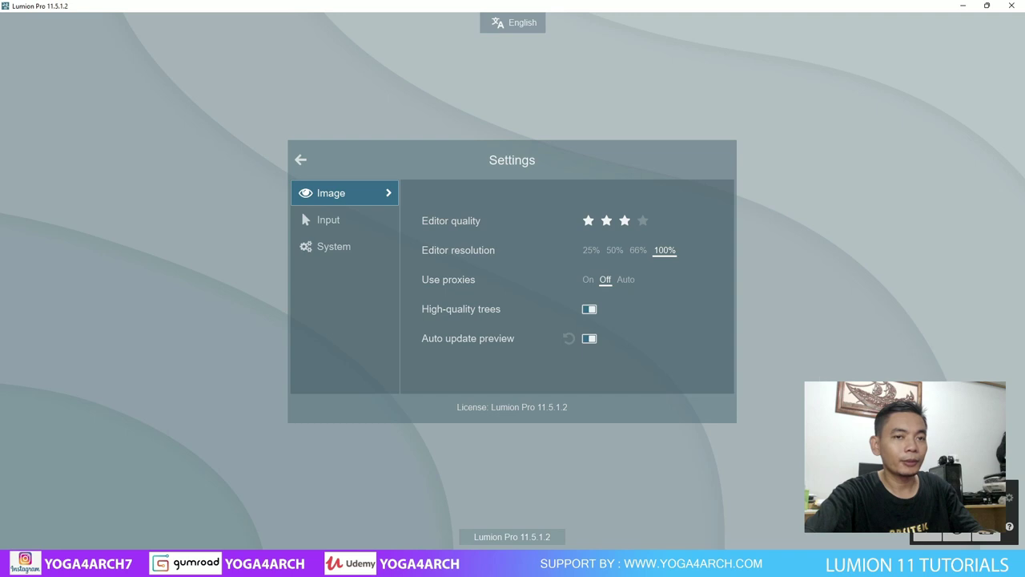
pyautogui.press('Escape')
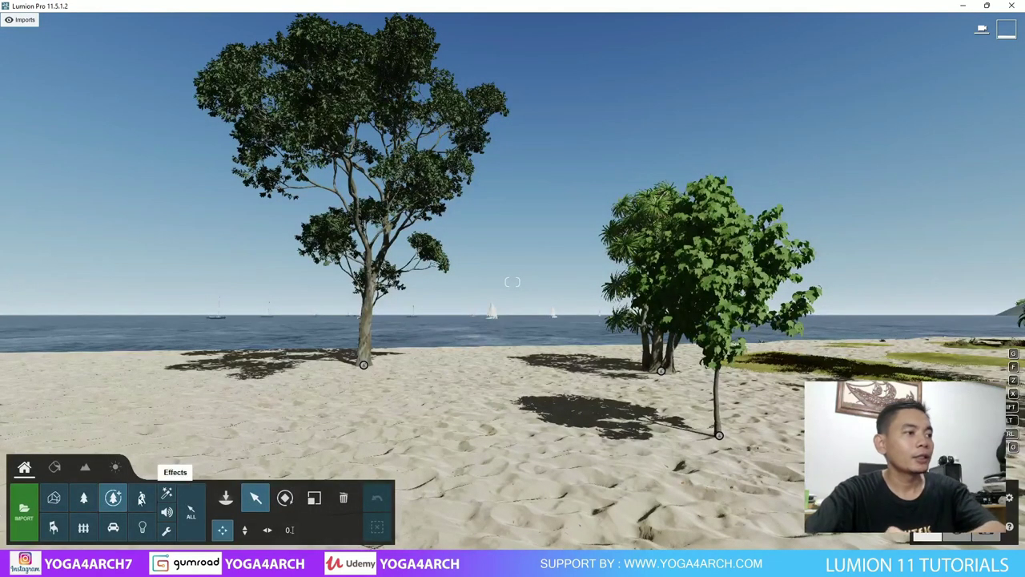
# Place Woman African 0005 Dog from the Women - 3D people library among the beach trees.
pyautogui.click(141, 500)
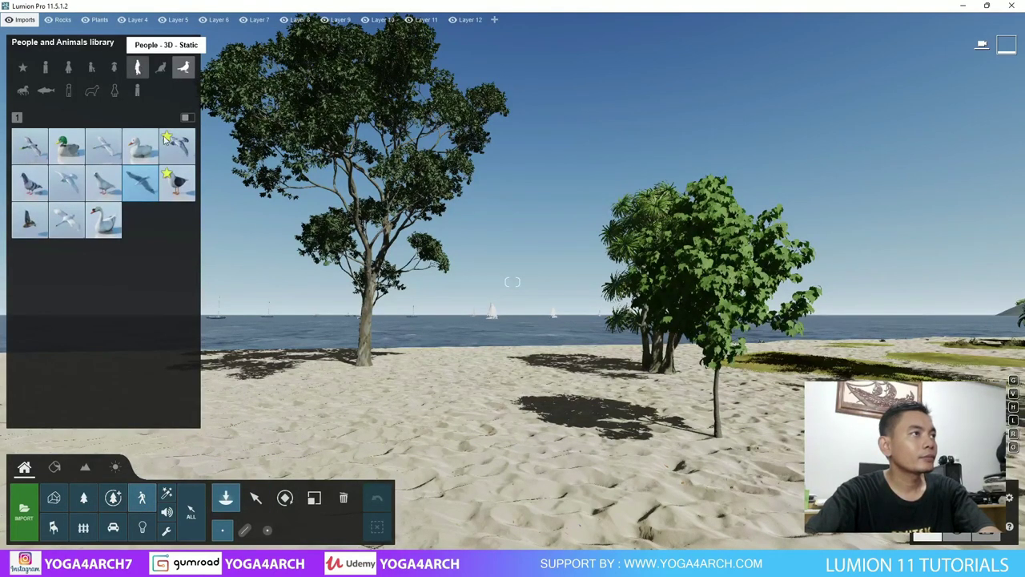
pyautogui.click(91, 69)
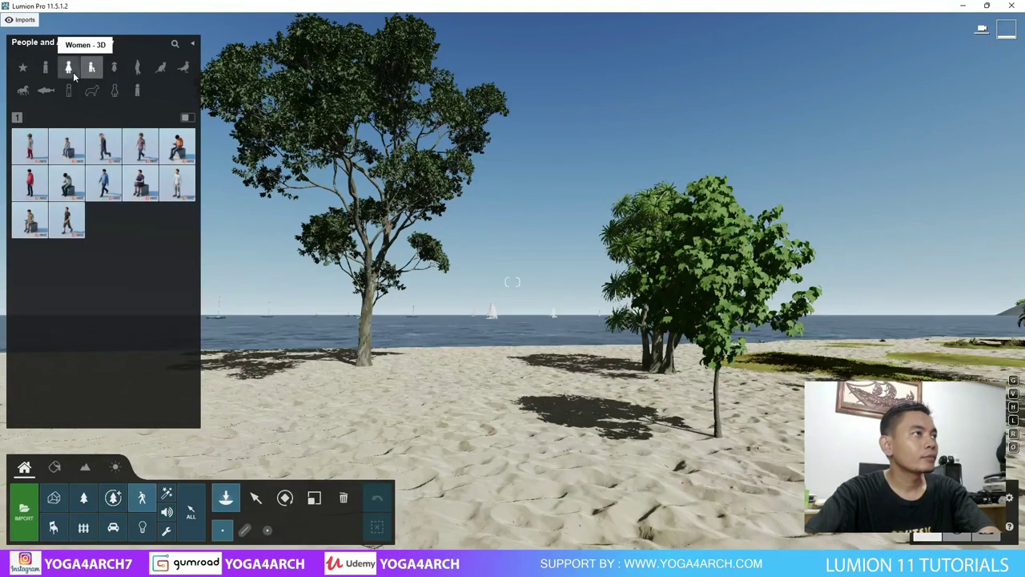
pyautogui.click(73, 72)
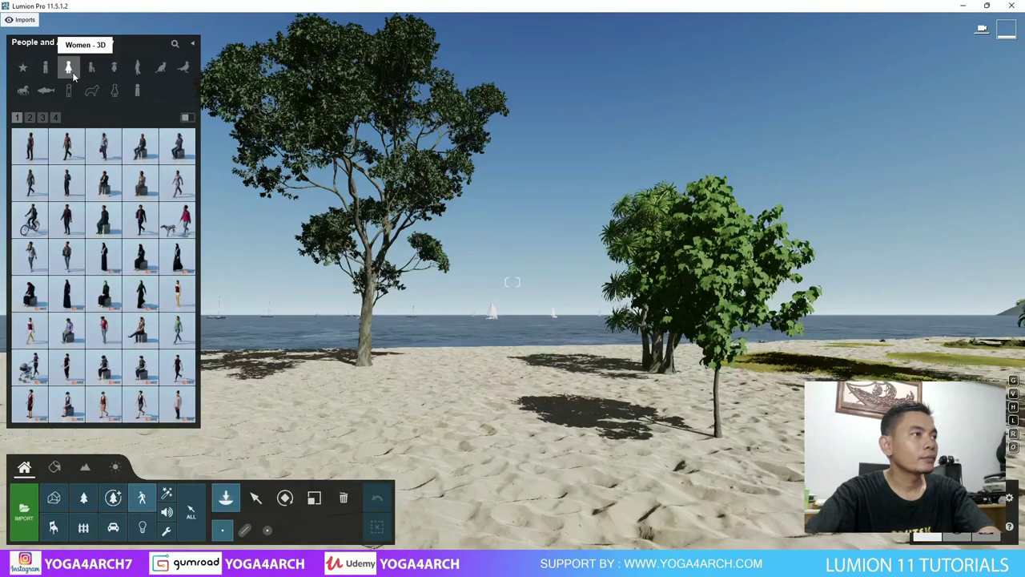
pyautogui.moveTo(177, 219)
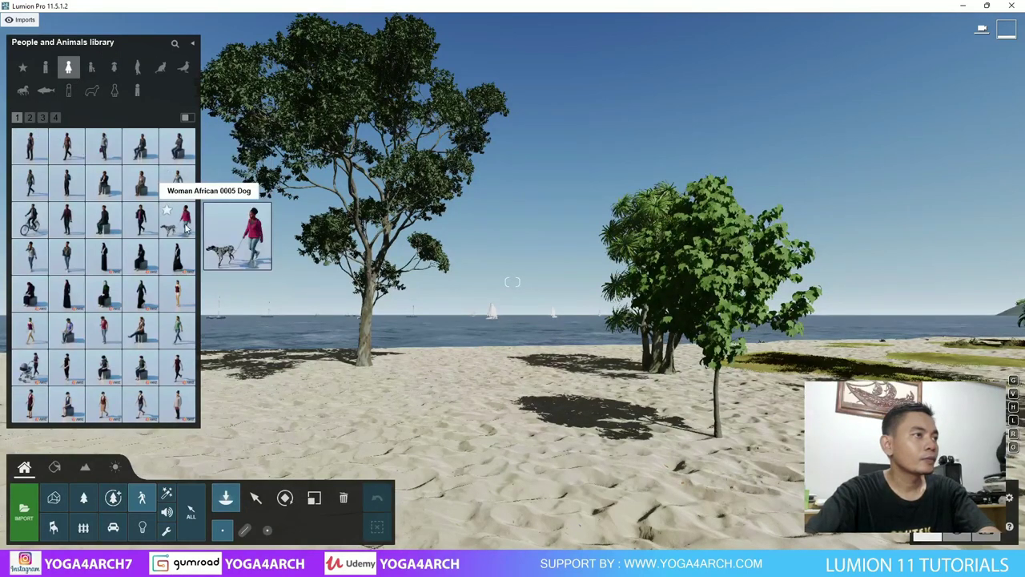
pyautogui.click(272, 262)
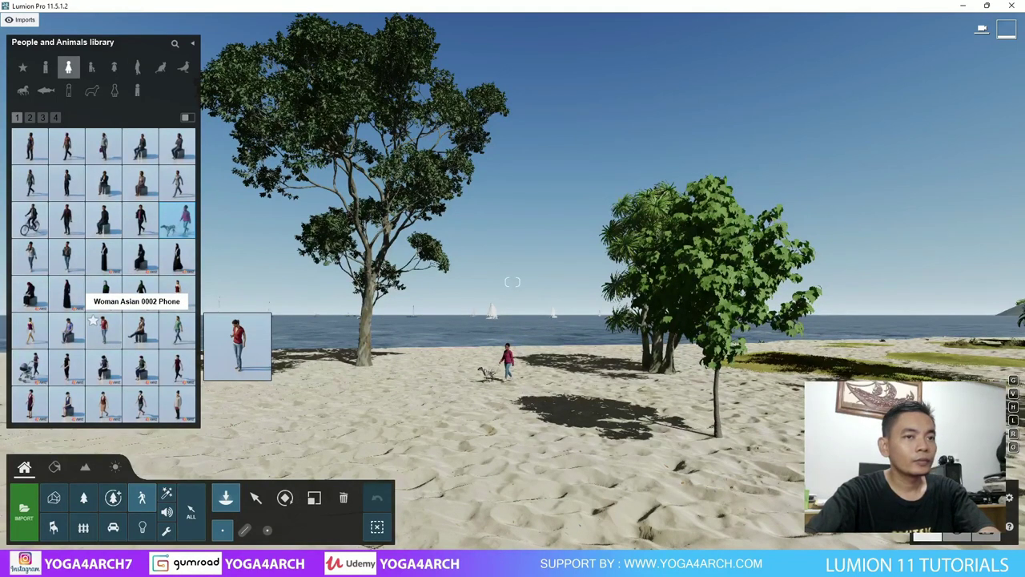
pyautogui.click(100, 325)
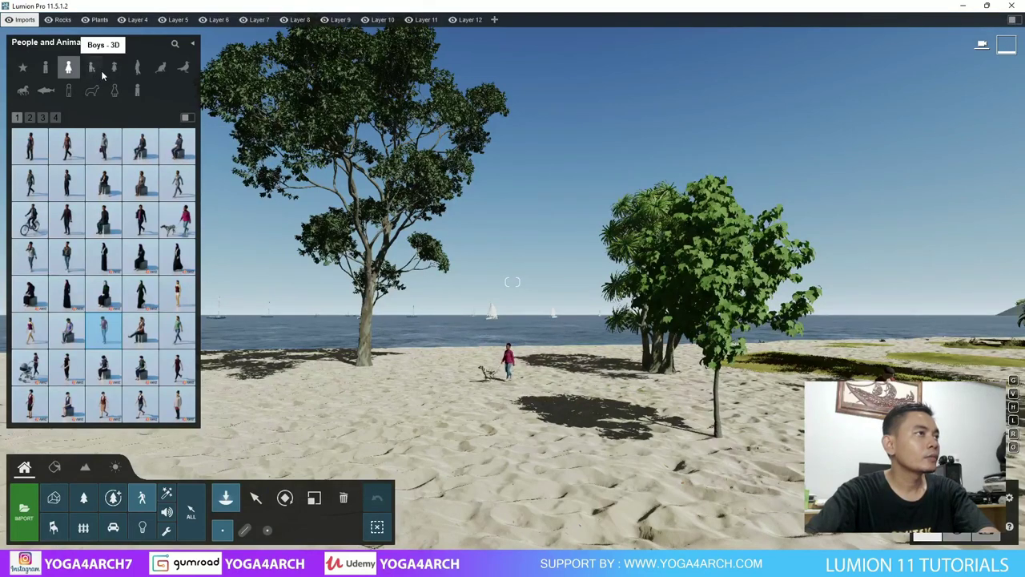
pyautogui.click(50, 71)
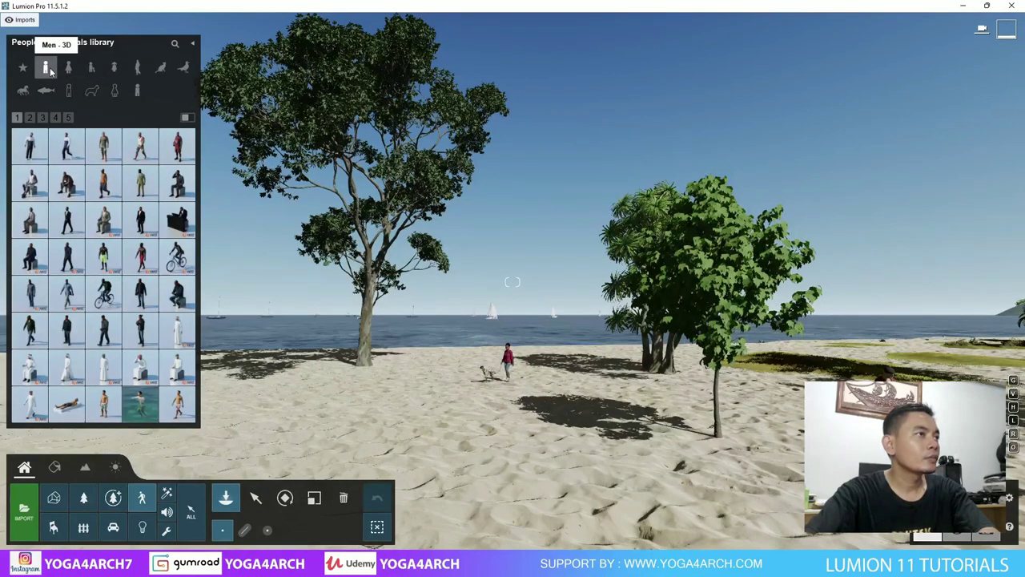
# Place an idle African man and walking men near the left tree and in the foreground.
pyautogui.click(103, 146)
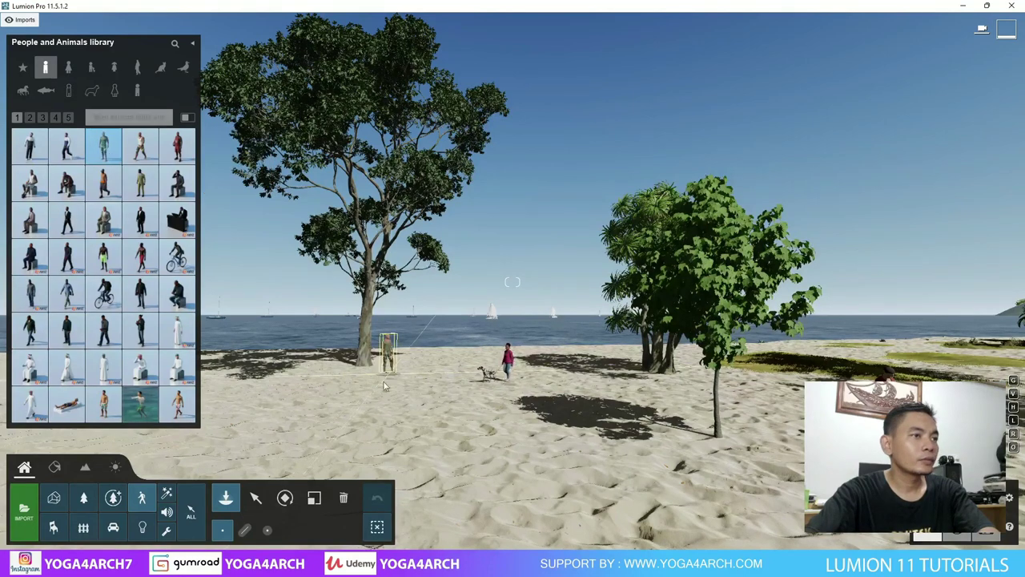
pyautogui.click(325, 385)
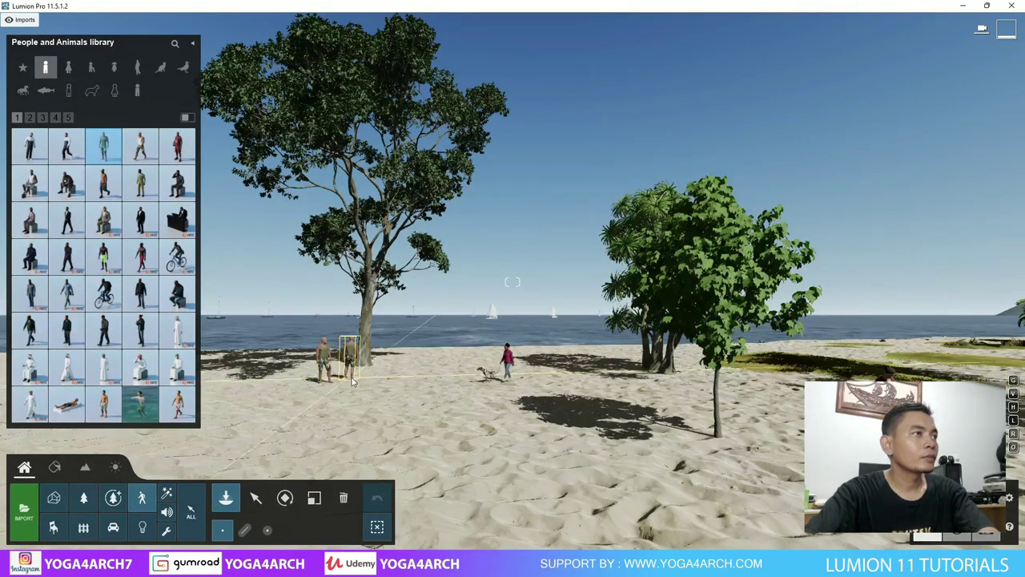
pyautogui.click(140, 145)
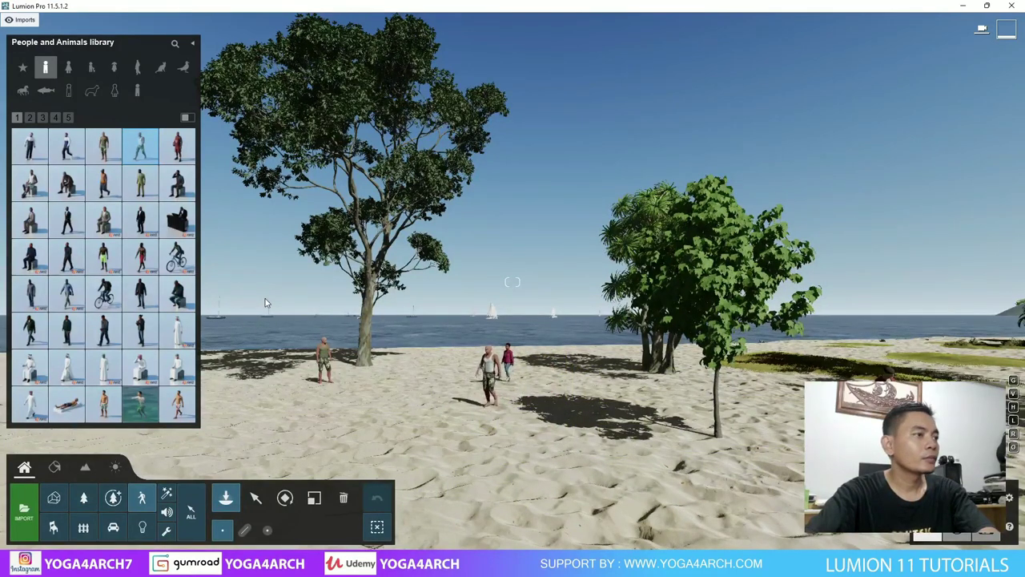
pyautogui.click(177, 404)
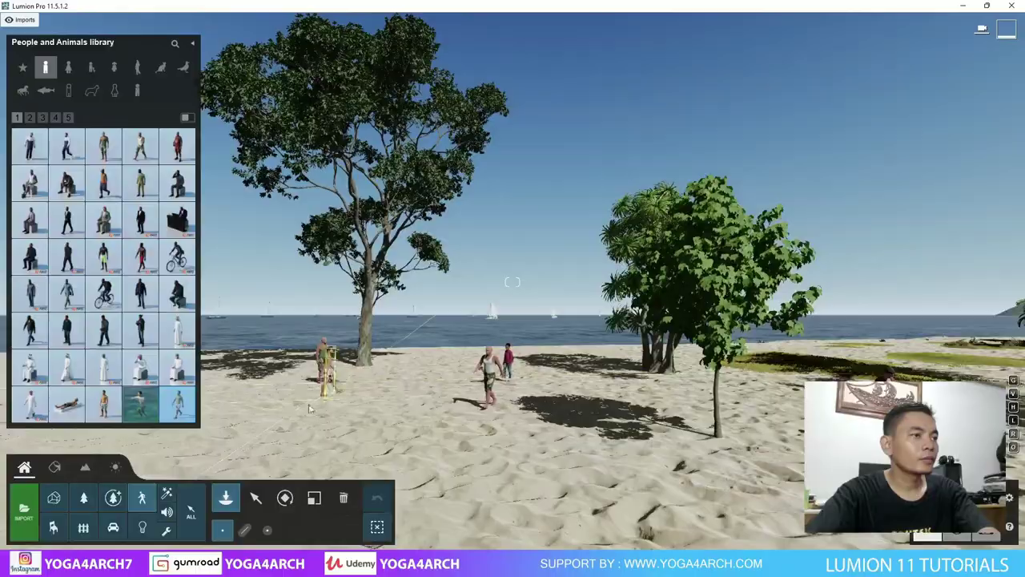
pyautogui.moveTo(258, 439); pyautogui.dragTo(523, 298, button='right')
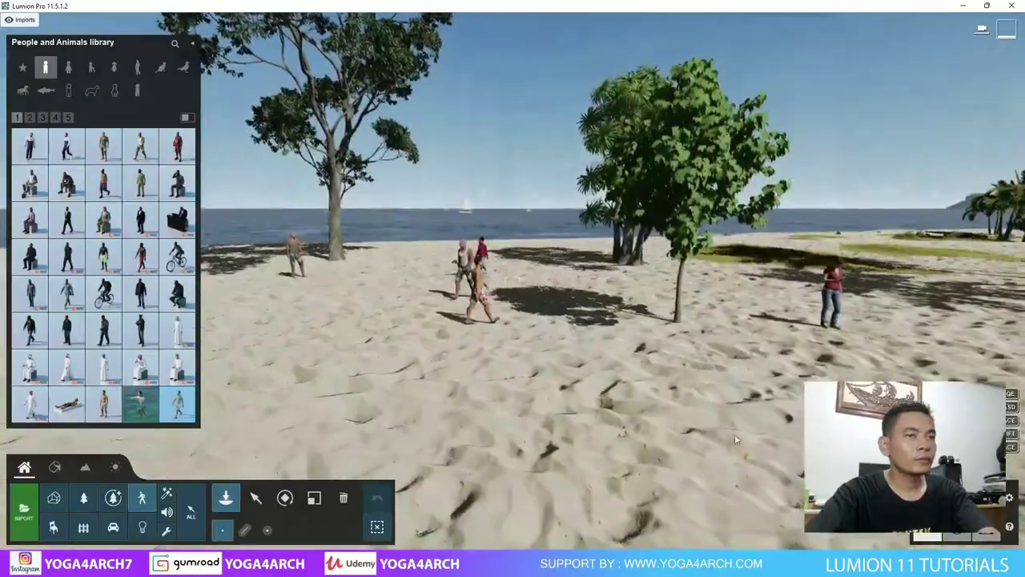
pyautogui.scroll(-3, 523, 297)
pyautogui.scroll(-3, 560, 321)
pyautogui.scroll(-3, 609, 353)
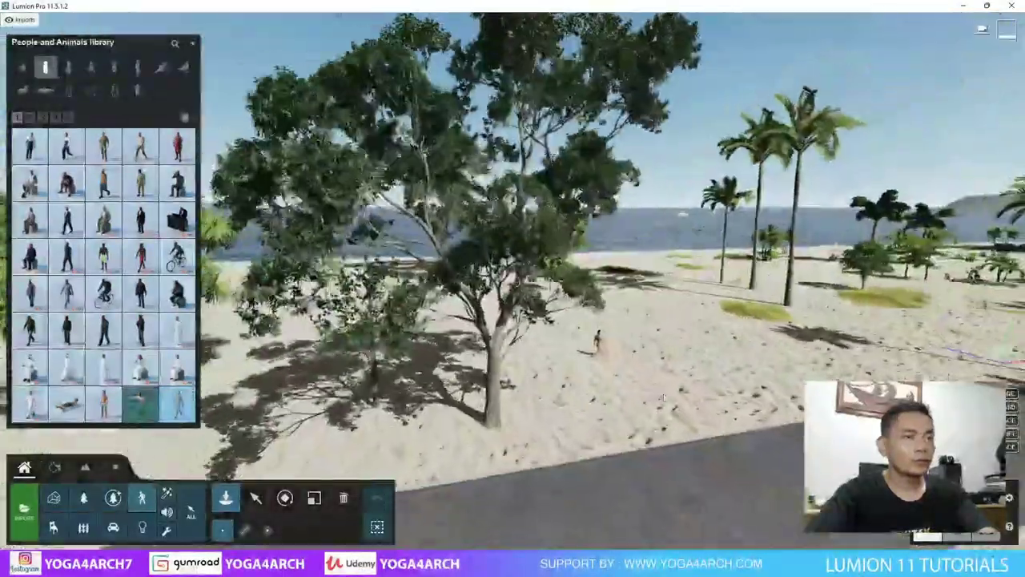
pyautogui.scroll(-2, 662, 378)
pyautogui.scroll(-3, 661, 378)
pyautogui.scroll(-3, 662, 378)
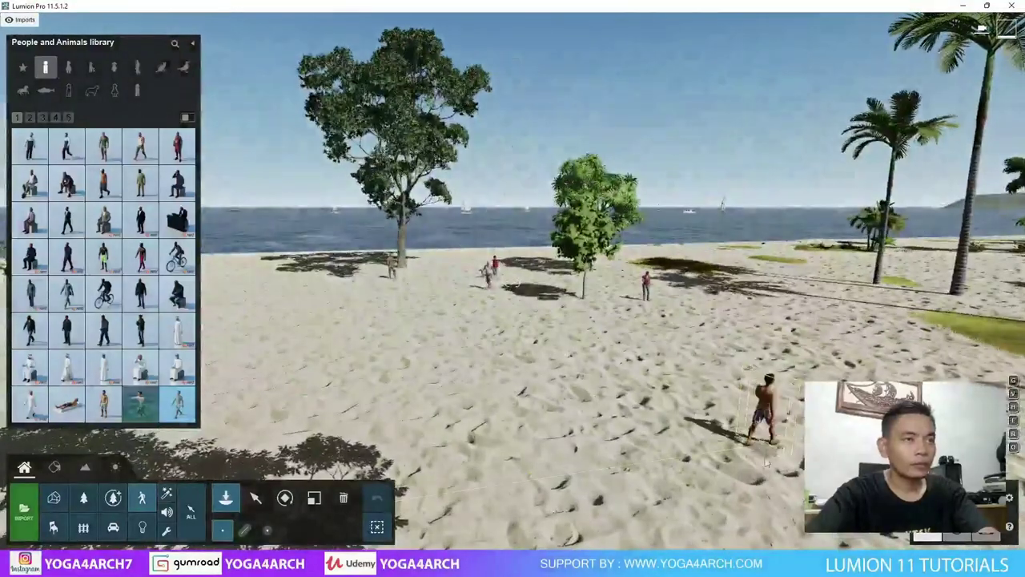
pyautogui.click(771, 477)
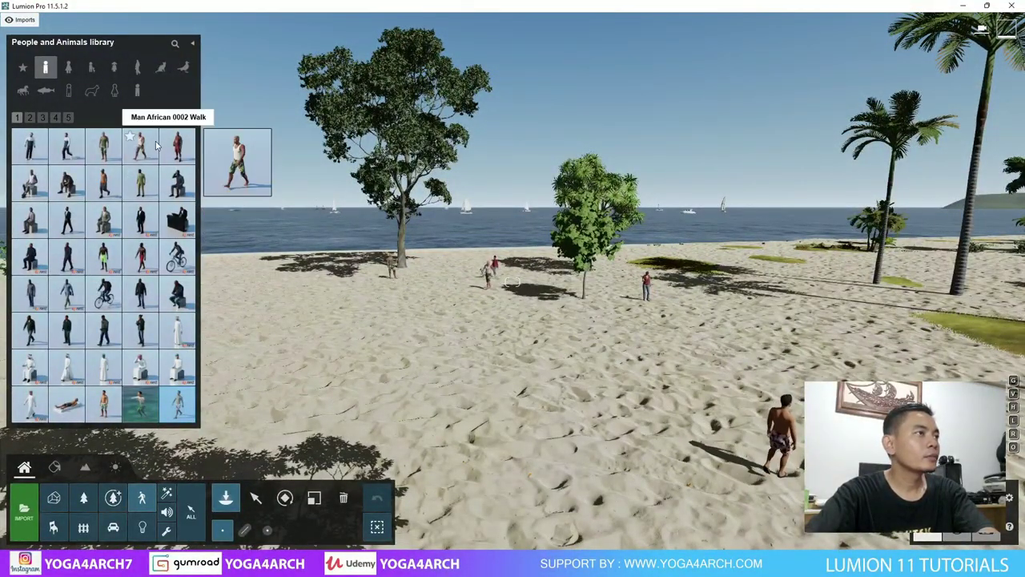
# Place a walking woman and a running woman from the Women - 3D pages on the sand.
pyautogui.click(32, 118)
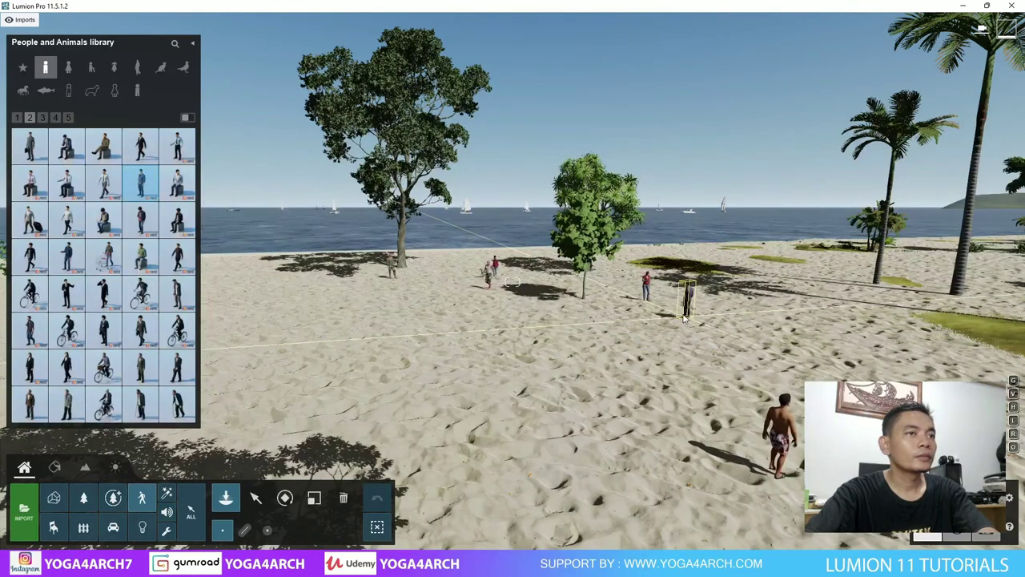
pyautogui.click(70, 68)
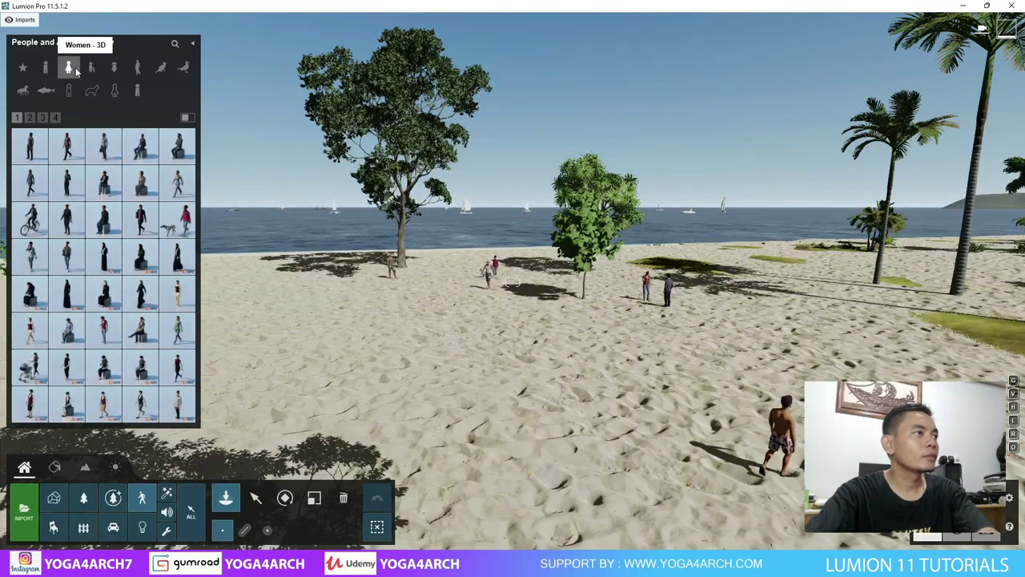
pyautogui.click(33, 117)
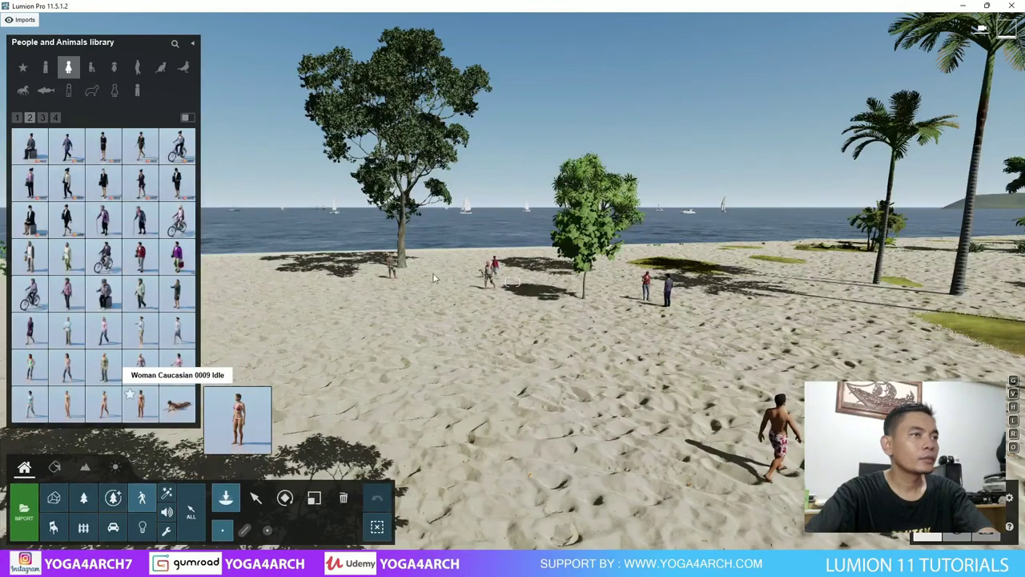
pyautogui.click(141, 404)
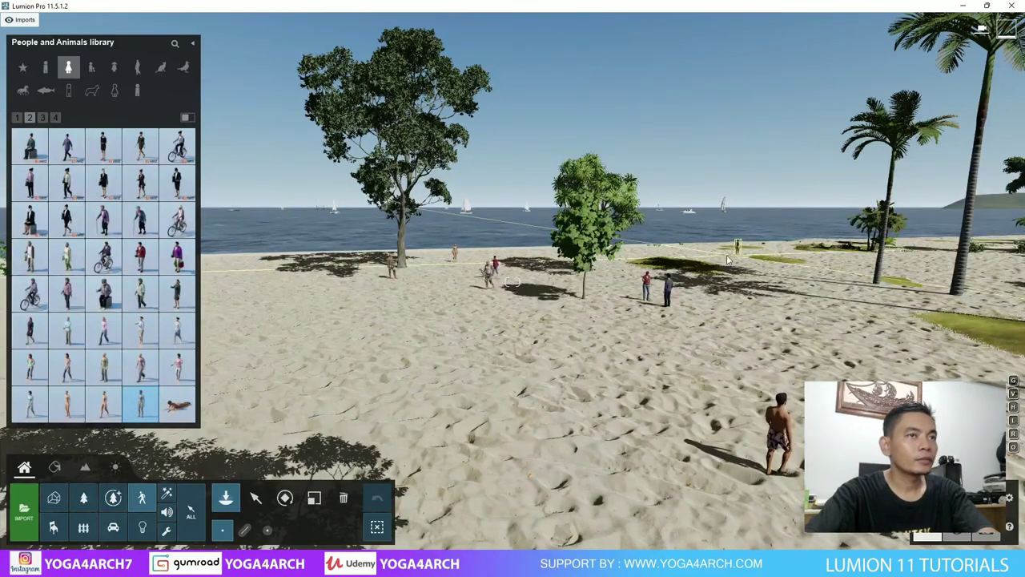
pyautogui.click(67, 404)
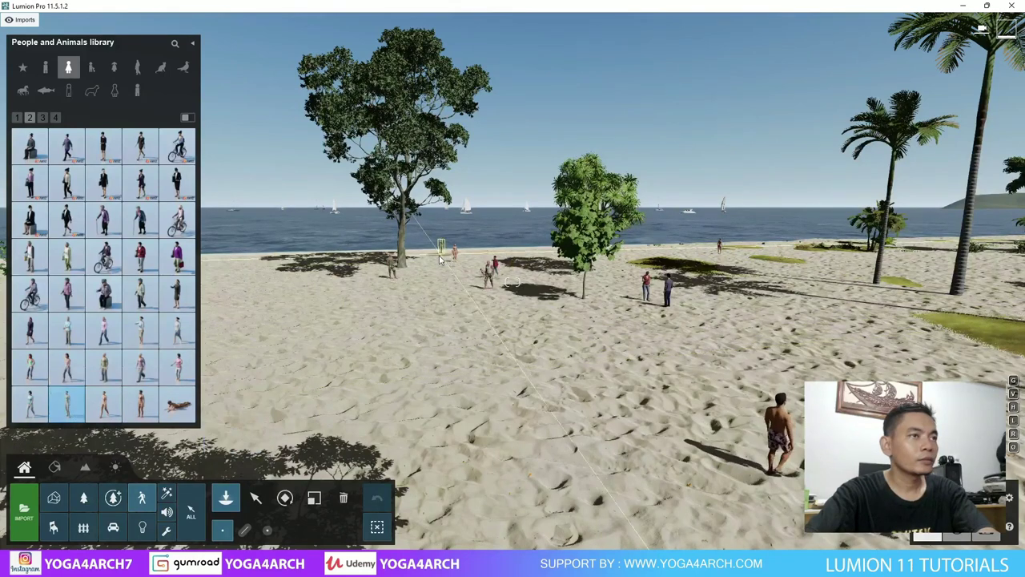
pyautogui.click(695, 255)
pyautogui.moveTo(67, 403)
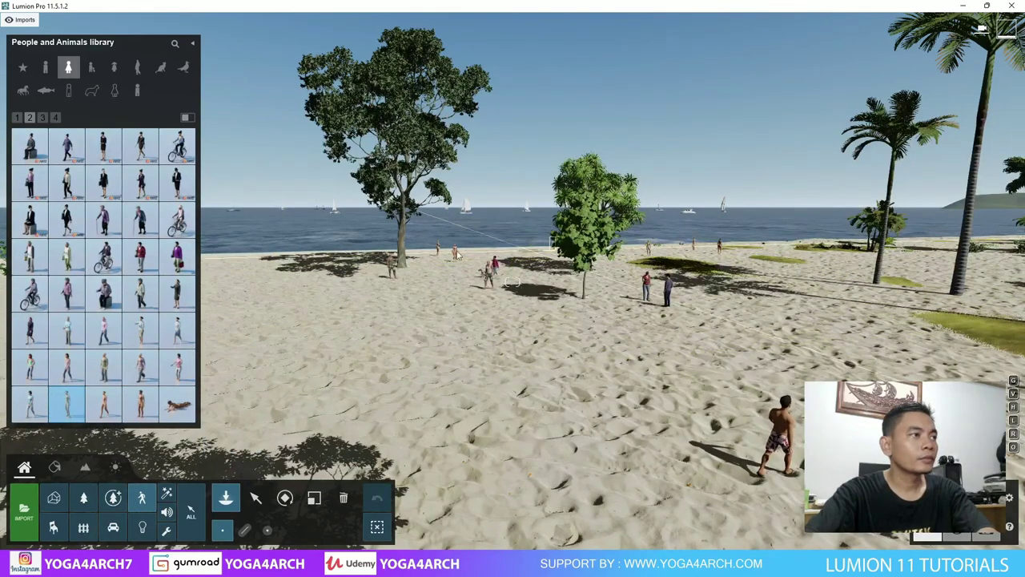
pyautogui.click(44, 120)
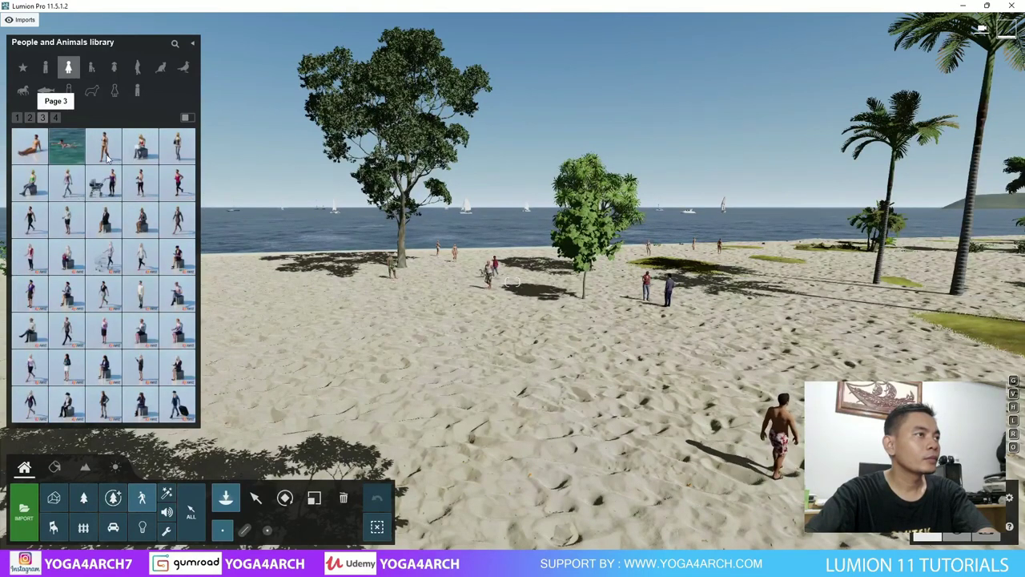
pyautogui.click(177, 183)
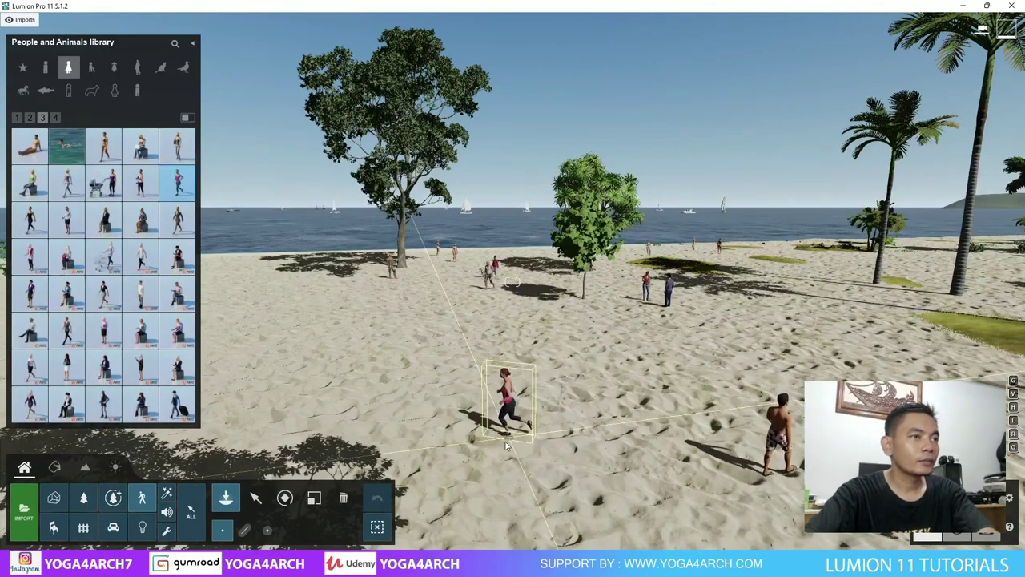
pyautogui.click(673, 364)
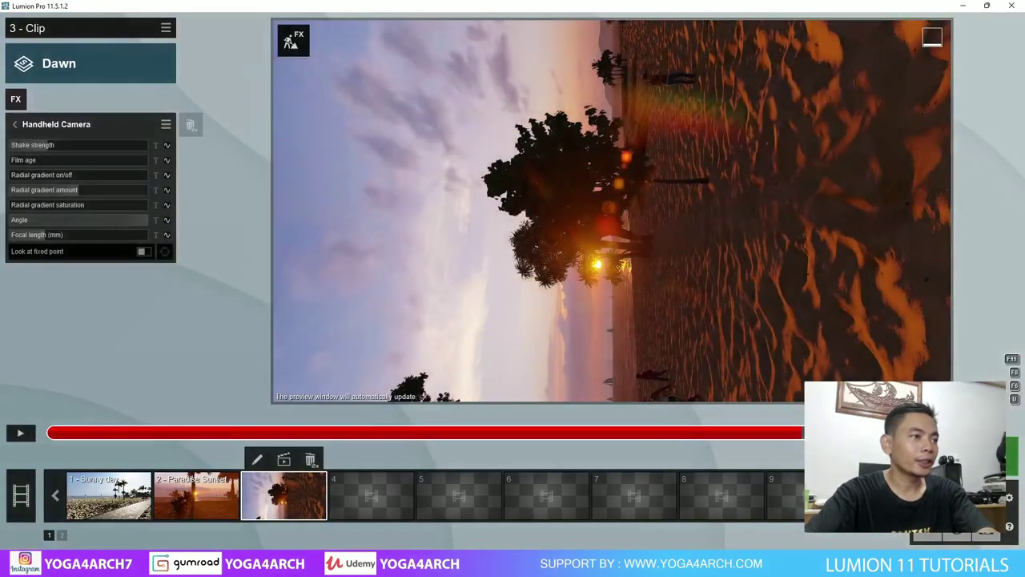
pyautogui.click(23, 433)
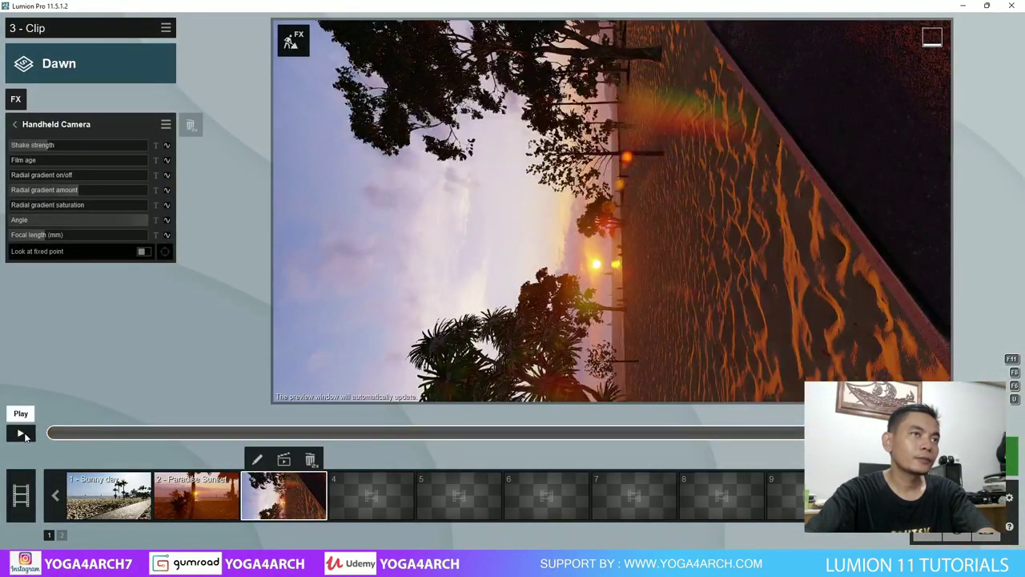
pyautogui.click(22, 433)
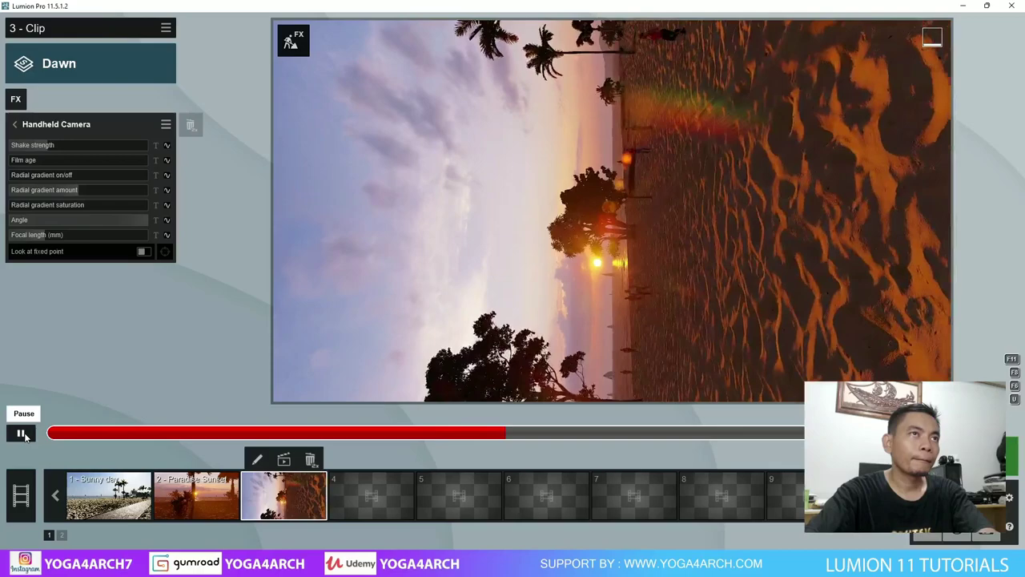
pyautogui.click(22, 434)
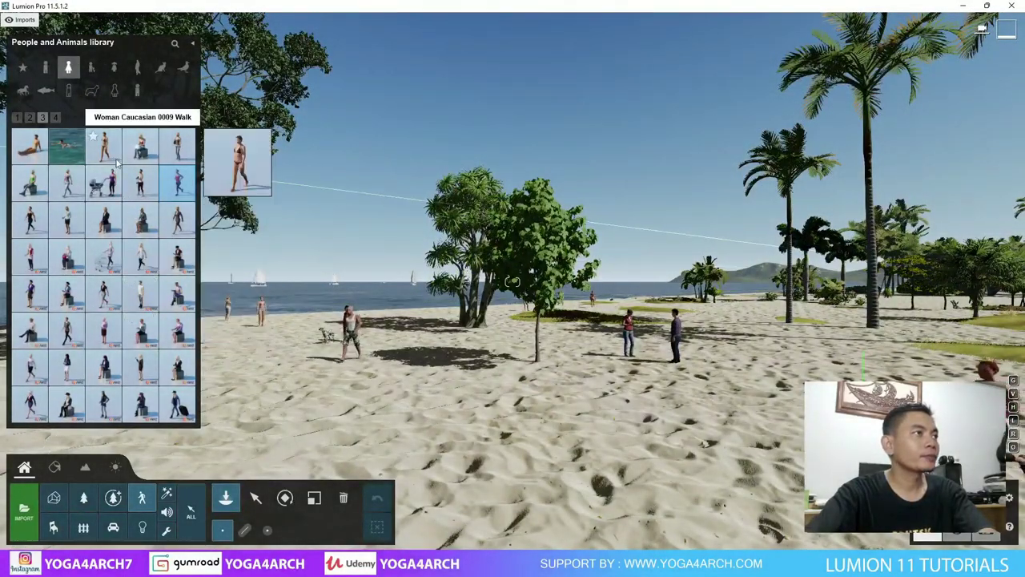
# Place Seagull 001 Flying bird models over the beach, facing the open sea.
pyautogui.click(183, 68)
pyautogui.moveTo(104, 147)
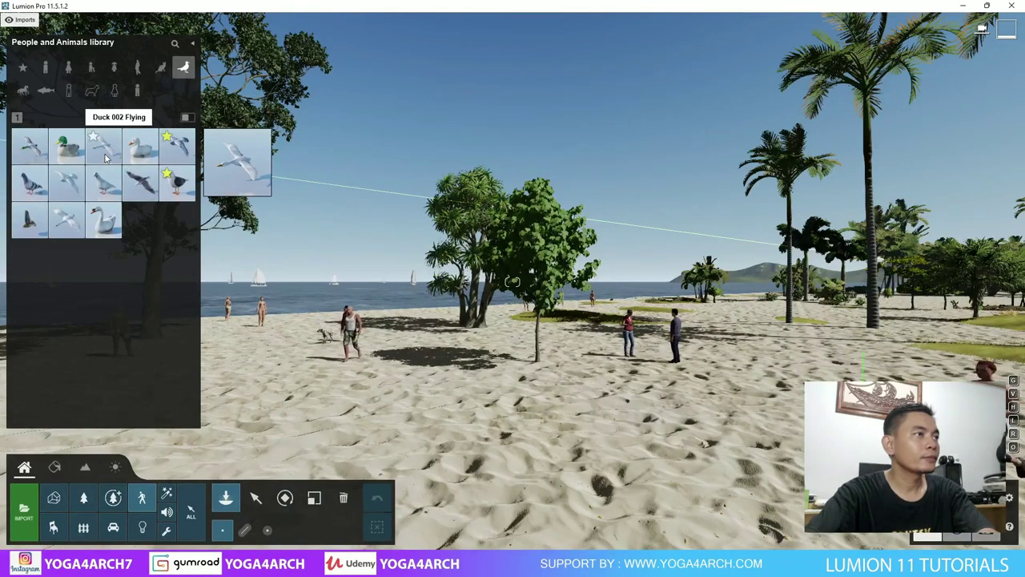
pyautogui.click(141, 182)
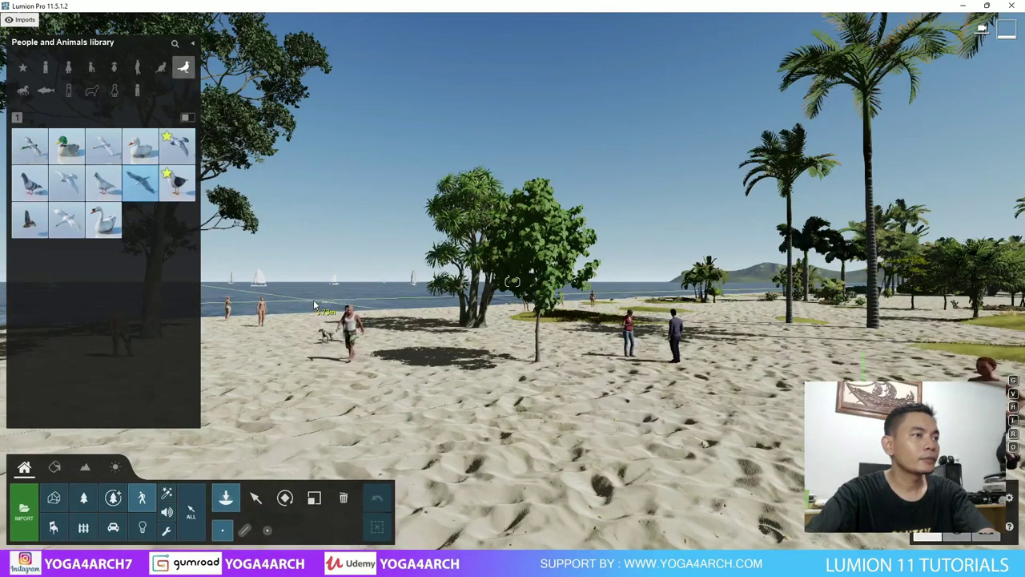
pyautogui.moveTo(313, 299); pyautogui.dragTo(240, 299, button='right')
pyautogui.press('w')
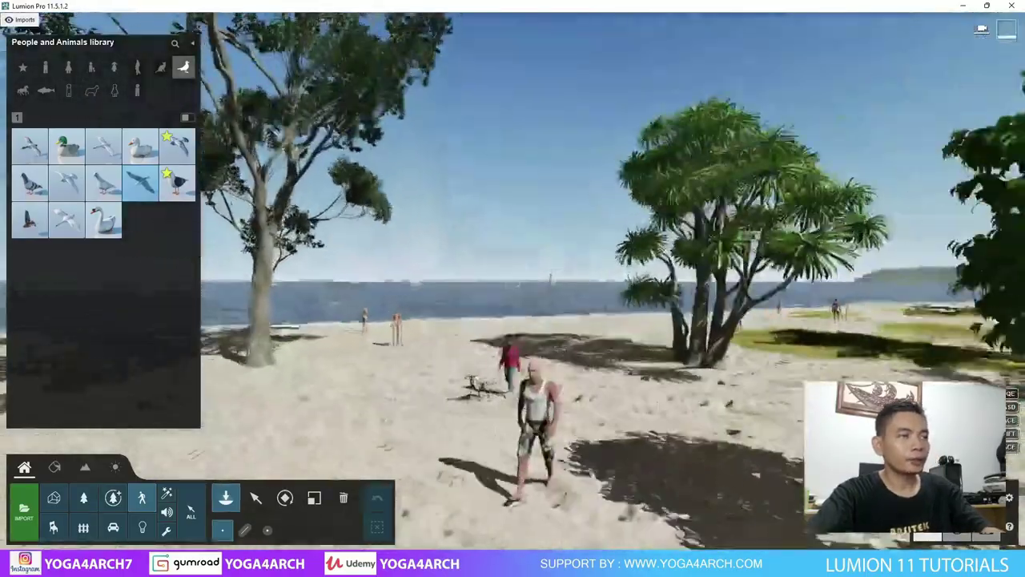
pyautogui.moveTo(449, 291); pyautogui.dragTo(503, 291, button='right')
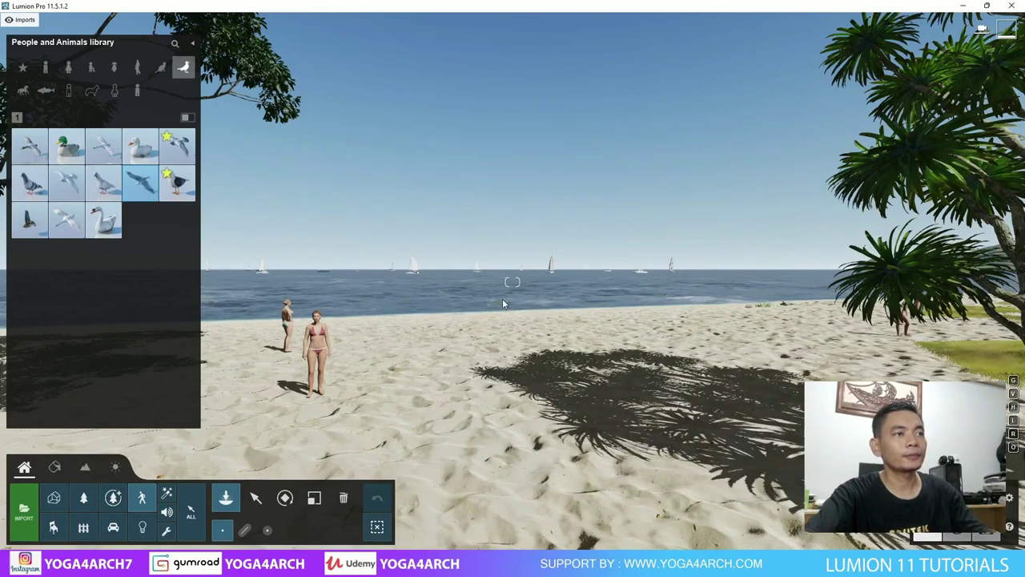
# Box-select all 14 seagulls and raise them to about 29 m above the sea.
pyautogui.click(255, 497)
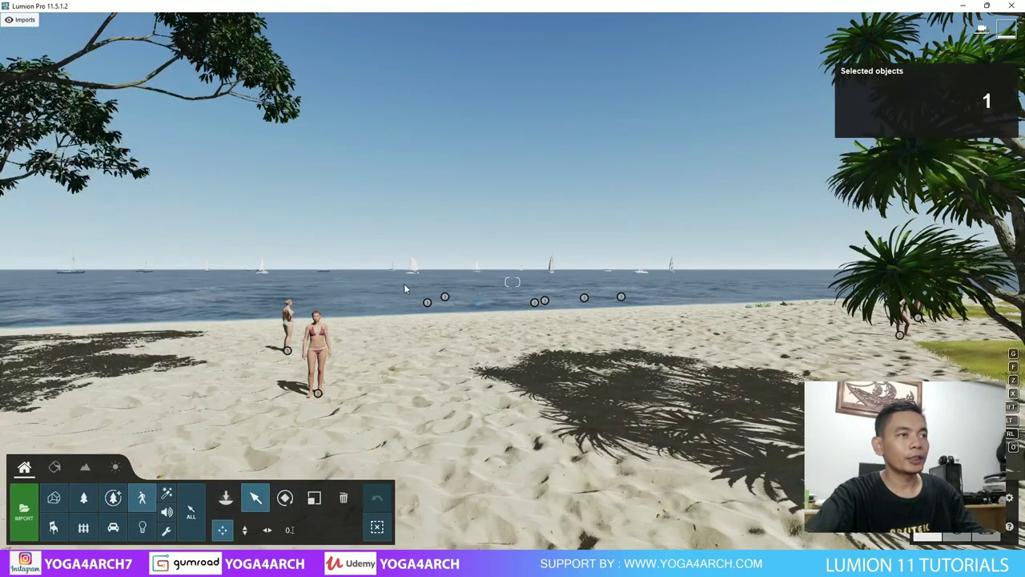
pyautogui.moveTo(661, 337); pyautogui.dragTo(695, 345)
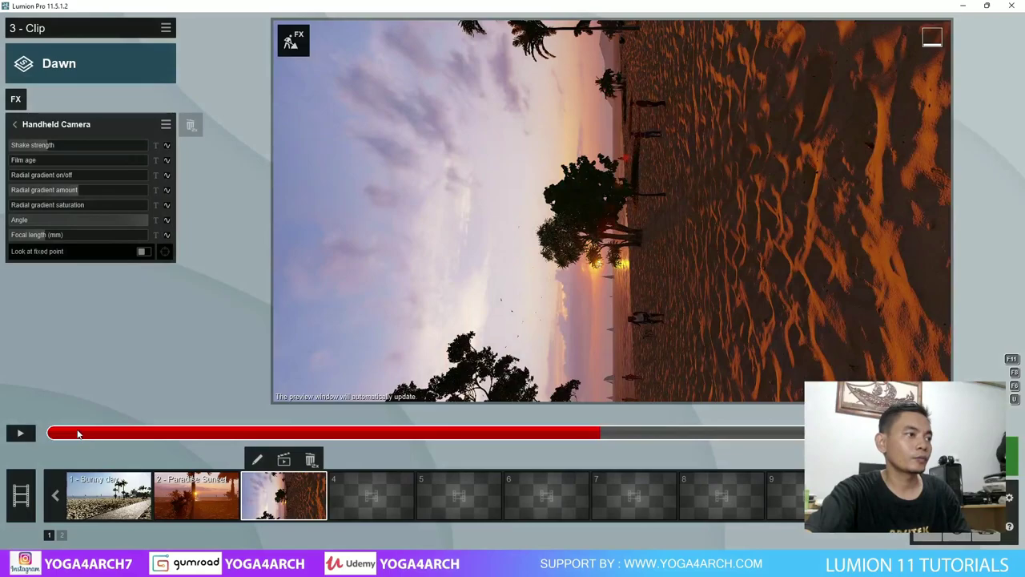
pyautogui.moveTo(78, 433)
pyautogui.mouseDown()
pyautogui.moveTo(548, 441)
pyautogui.moveTo(2, 448)
pyautogui.mouseUp()
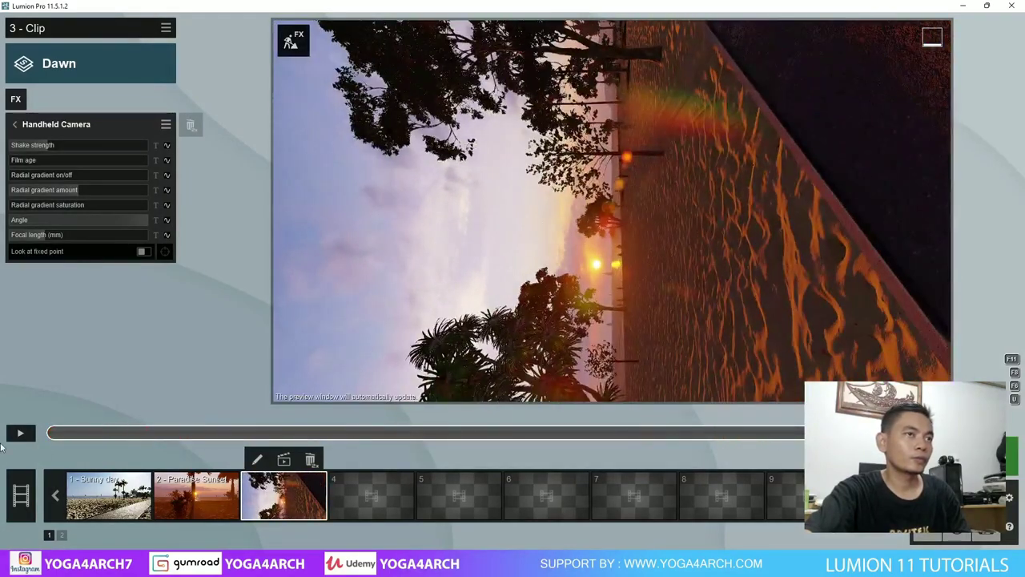
# Turn the second camera keyframe toward the trees and lower it to 1.69 m.
pyautogui.click(257, 460)
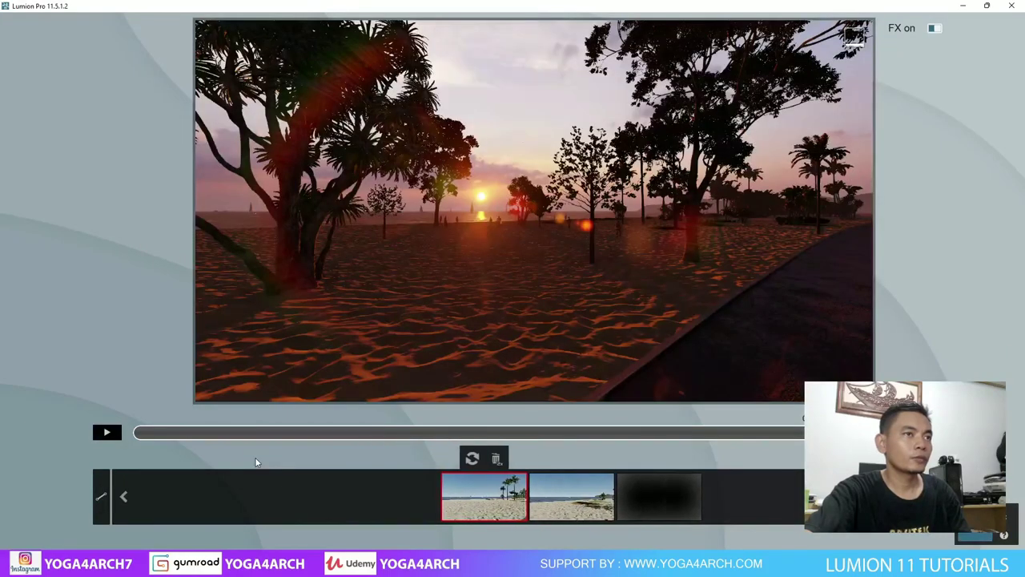
pyautogui.click(592, 506)
pyautogui.moveTo(609, 211)
pyautogui.mouseDown(button='right')
pyautogui.moveTo(534, 211)
pyautogui.moveTo(612, 334)
pyautogui.mouseUp(button='right')
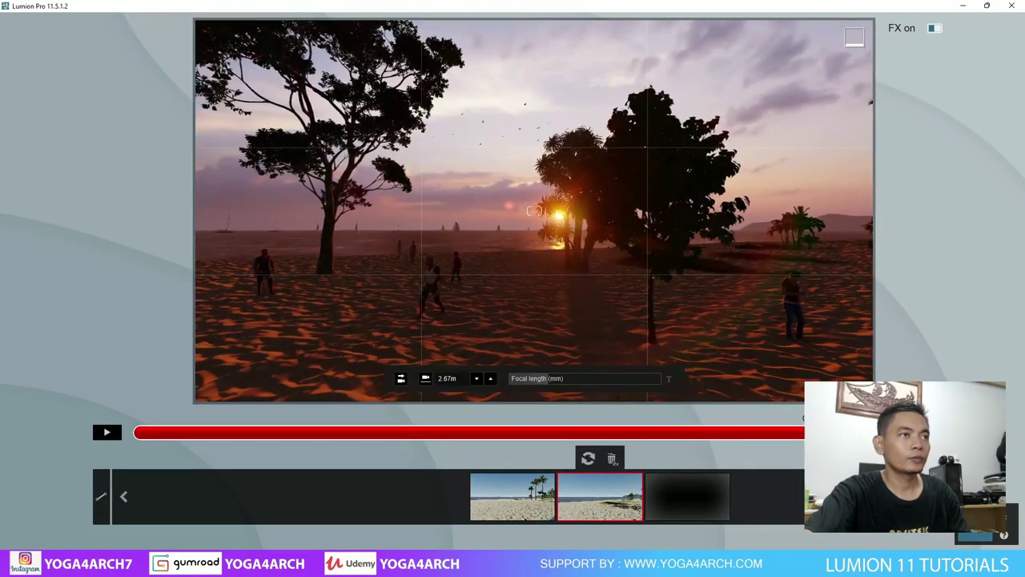
pyautogui.press('e')
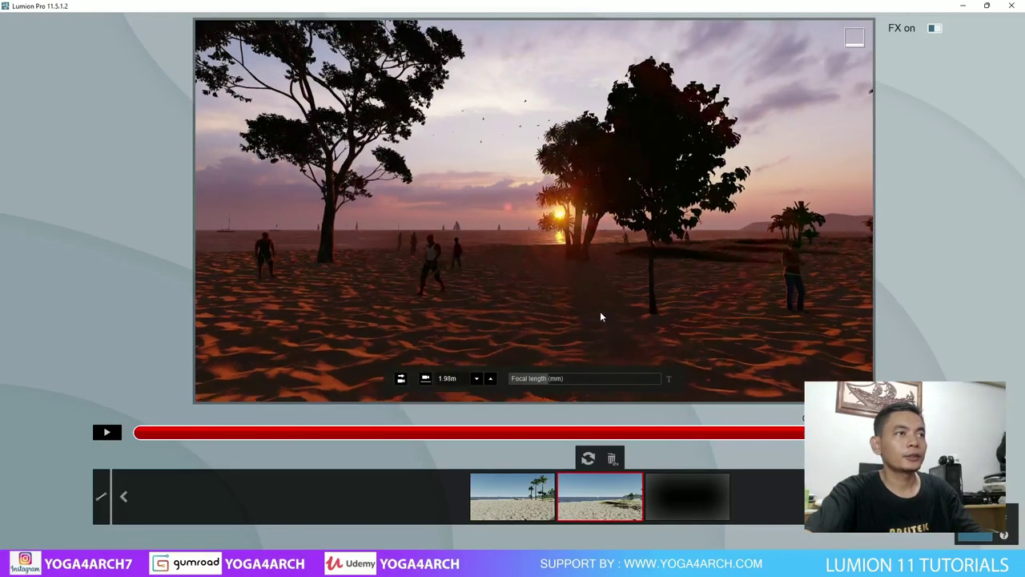
pyautogui.click(588, 459)
# Move the first camera keyframe forward among the trees, aimed slightly left at the sun.
pyautogui.click(516, 493)
pyautogui.press('w')
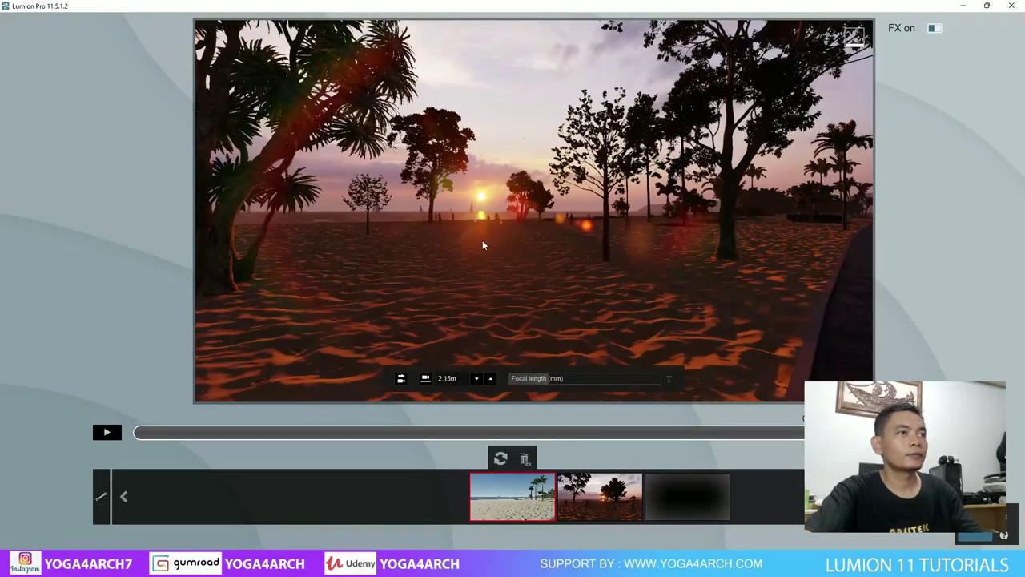
pyautogui.moveTo(482, 239); pyautogui.dragTo(460, 240, button='right')
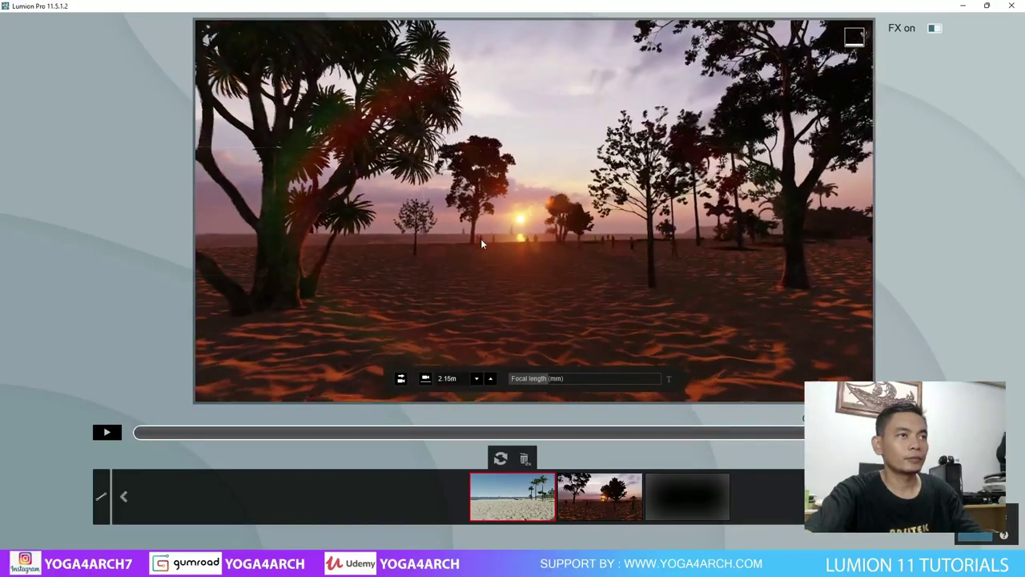
pyautogui.click(501, 458)
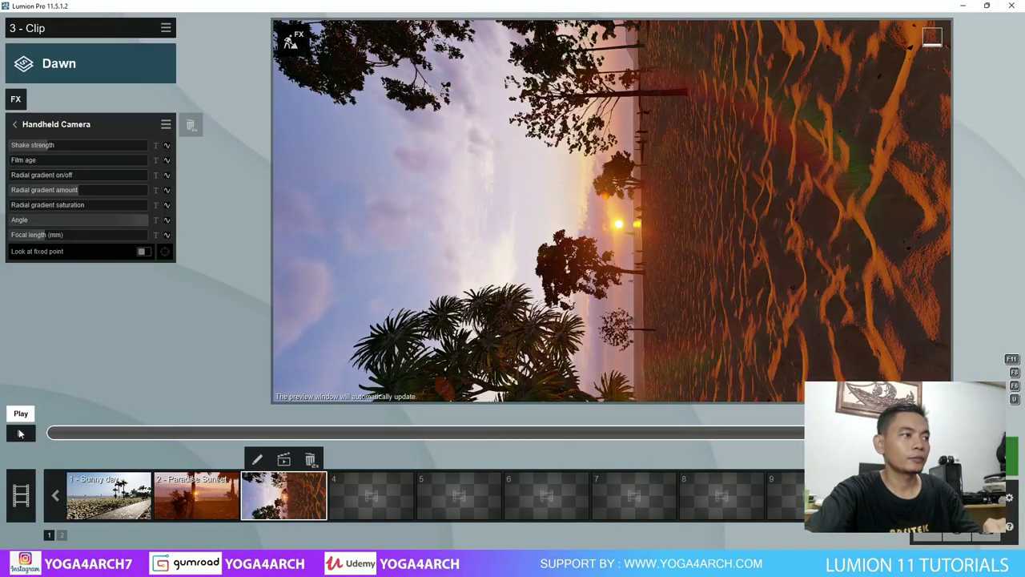
# During playback, lengthen clip 3's handheld camera focal length from 15 mm to 24.7 mm.
pyautogui.click(21, 432)
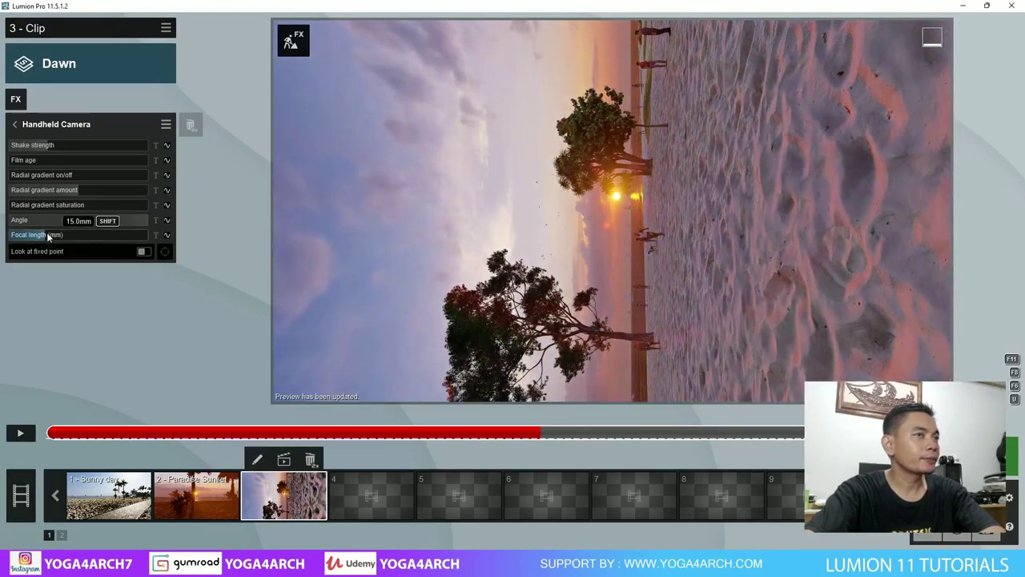
pyautogui.moveTo(48, 234); pyautogui.dragTo(57, 238)
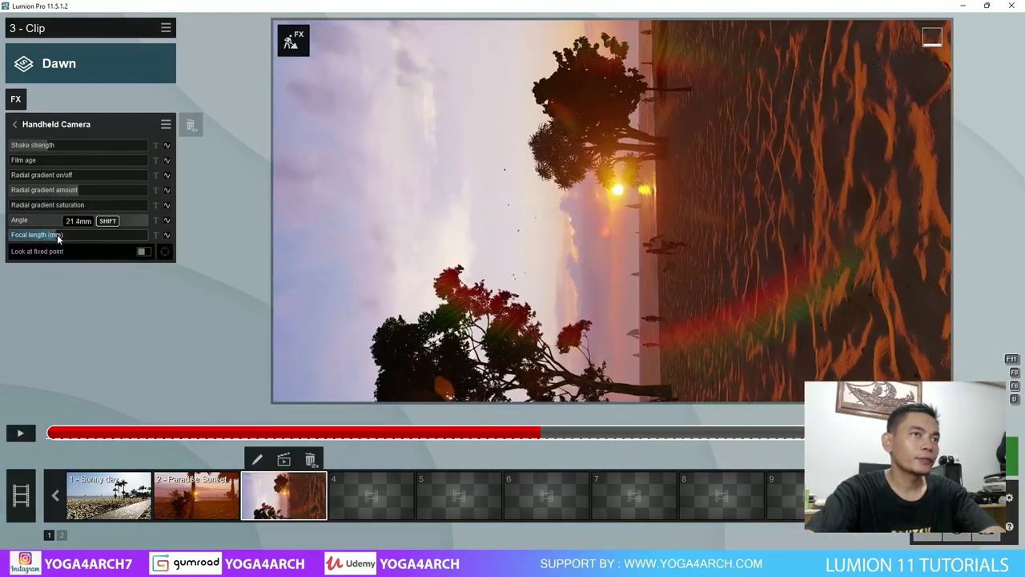
pyautogui.moveTo(58, 238); pyautogui.dragTo(65, 238)
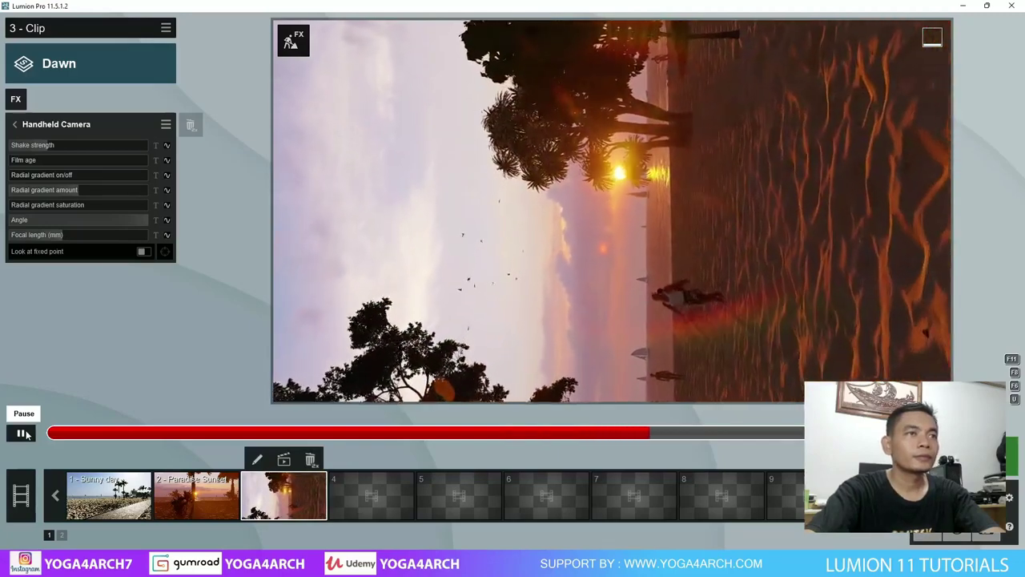
pyautogui.click(22, 433)
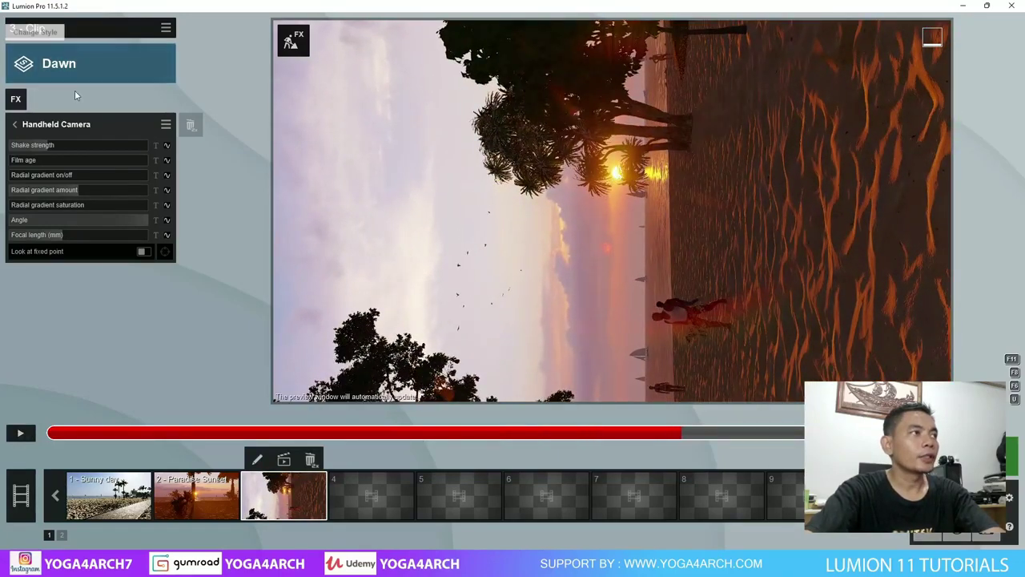
# Add the Animation > Mass Move effect to clip 3 and enter its path editing.
pyautogui.click(14, 100)
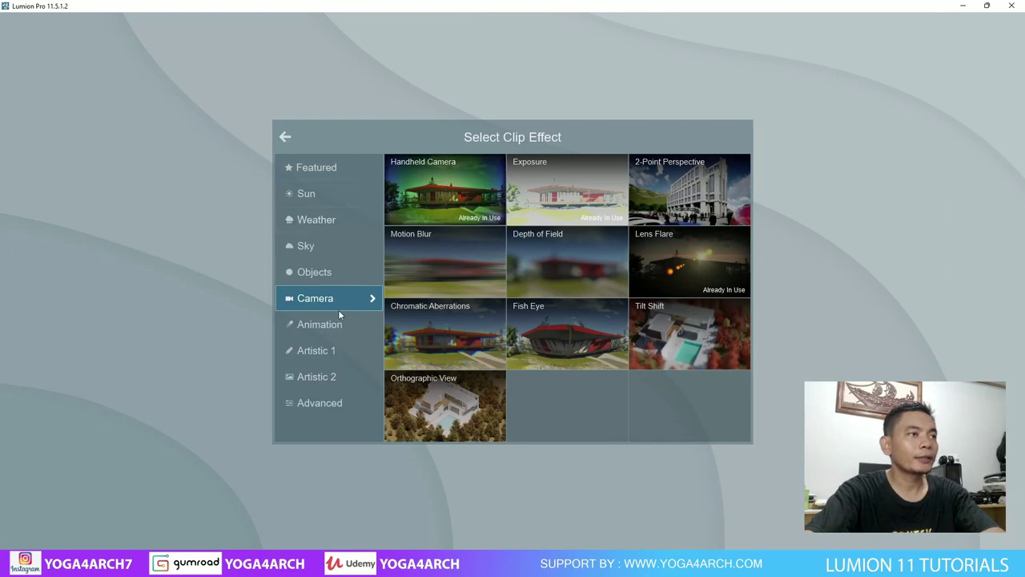
pyautogui.click(339, 327)
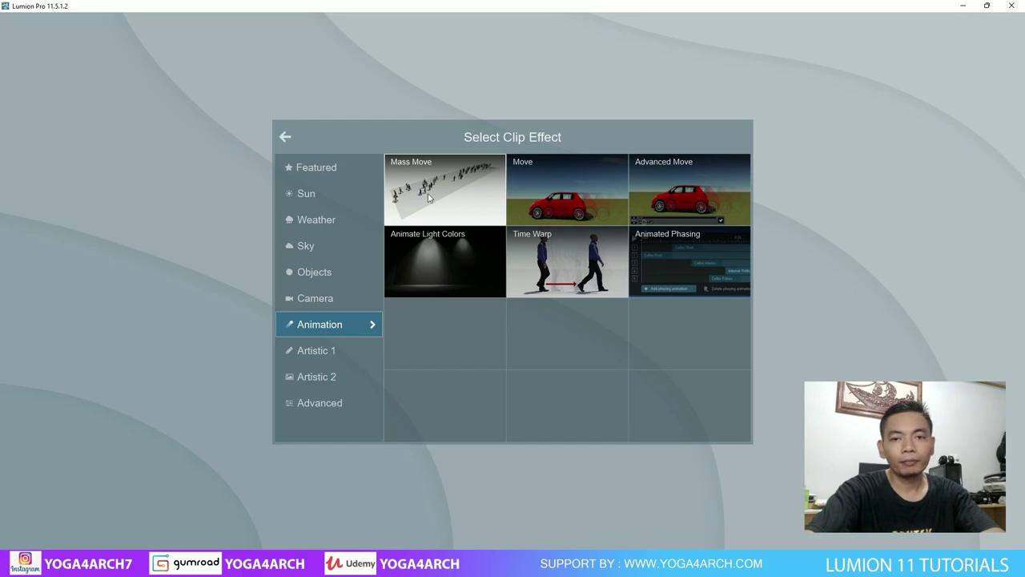
pyautogui.click(429, 198)
pyautogui.click(78, 147)
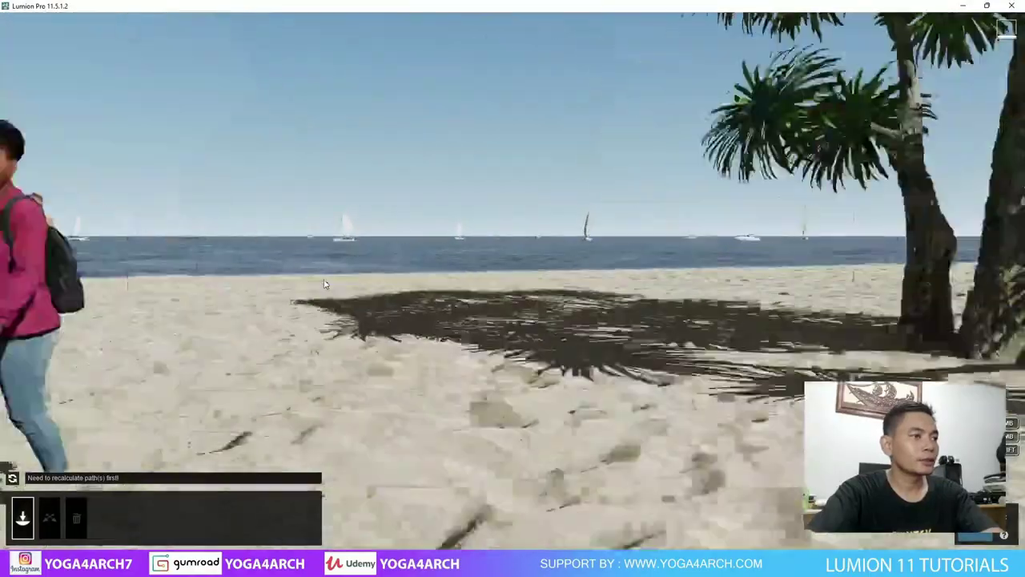
# Draw a curved walking path across the sand with four points.
pyautogui.moveTo(448, 160); pyautogui.dragTo(453, 234, button='right')
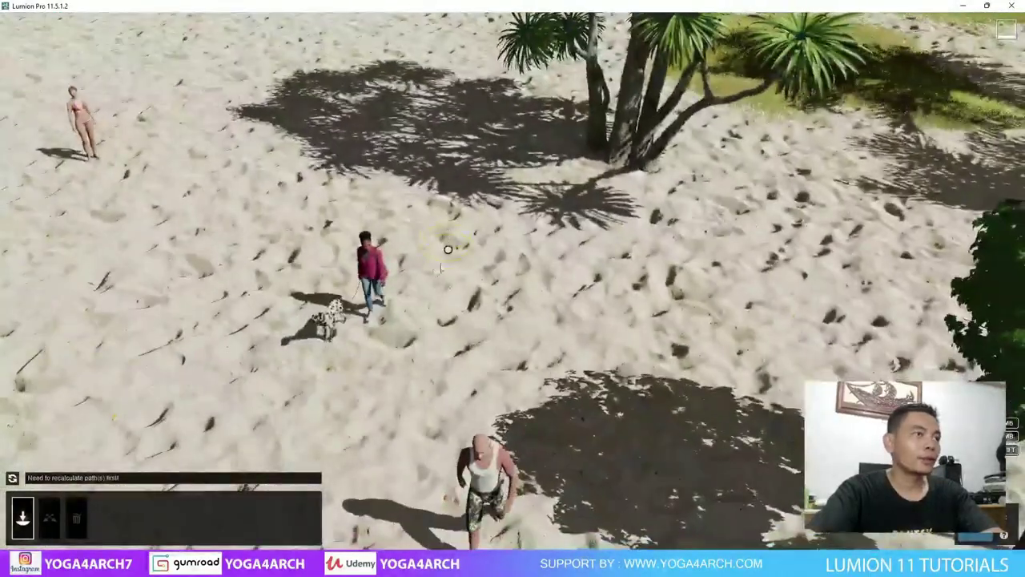
pyautogui.click(435, 275)
pyautogui.moveTo(310, 298); pyautogui.dragTo(767, 327, button='right')
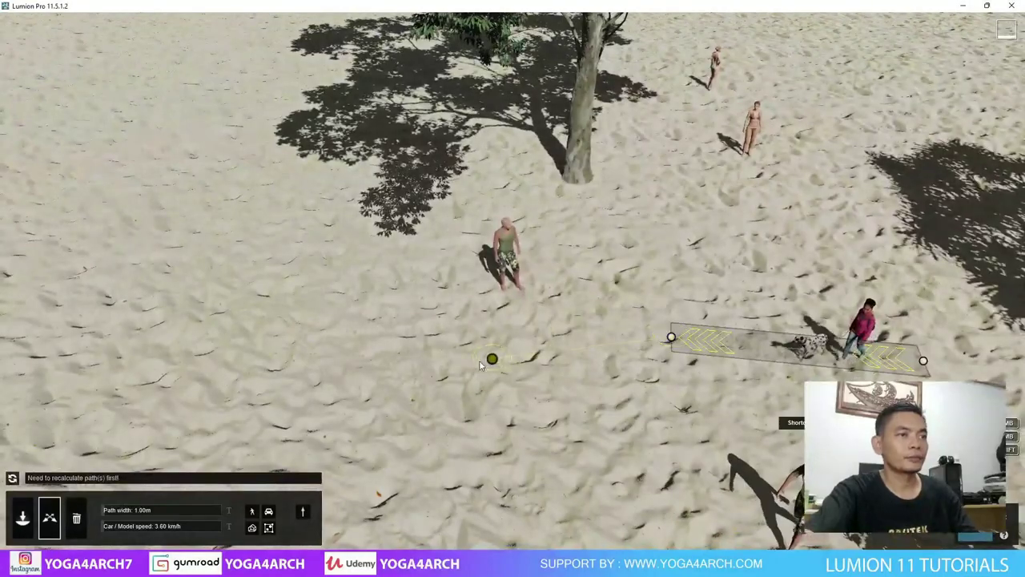
pyautogui.click(485, 360)
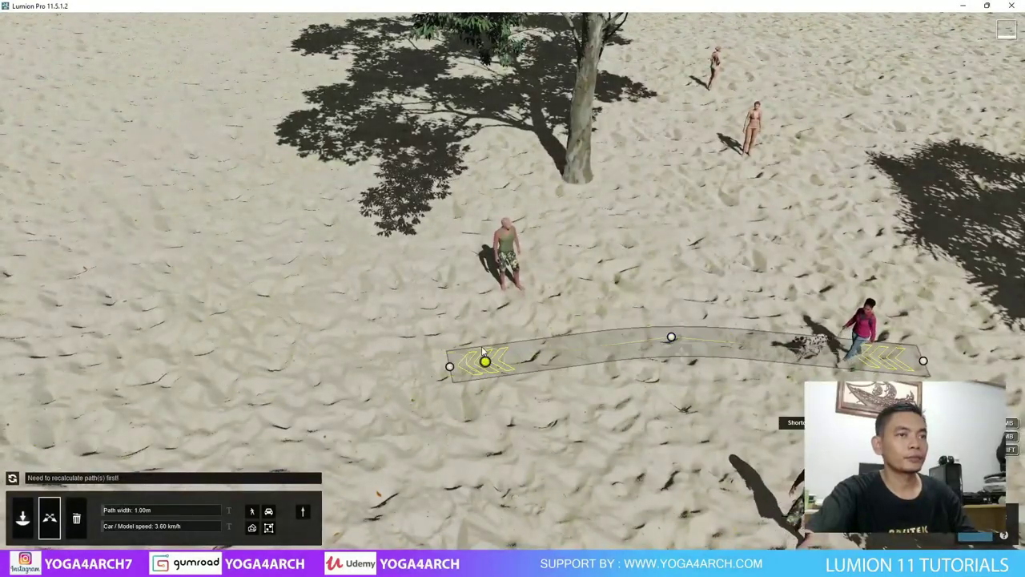
pyautogui.scroll(-3, 486, 361)
pyautogui.click(344, 419)
pyautogui.scroll(-3, 345, 419)
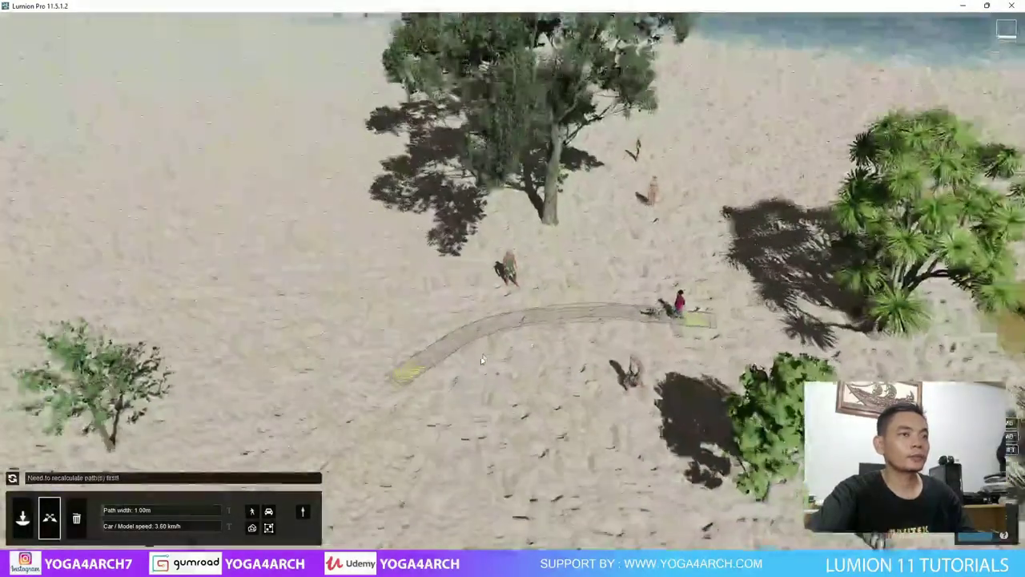
pyautogui.moveTo(344, 419); pyautogui.dragTo(447, 311, button='right')
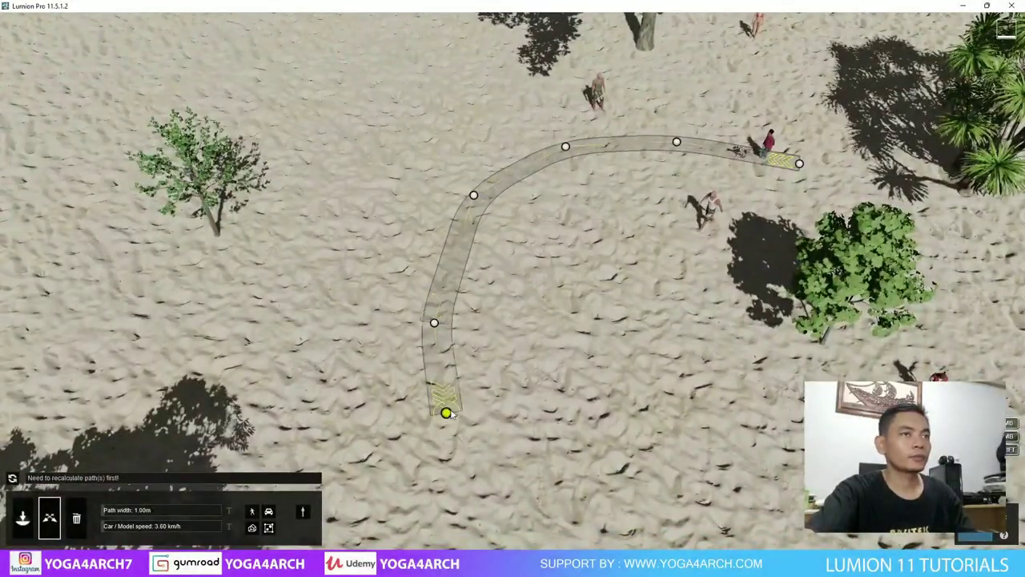
pyautogui.moveTo(540, 469); pyautogui.dragTo(594, 405, button='right')
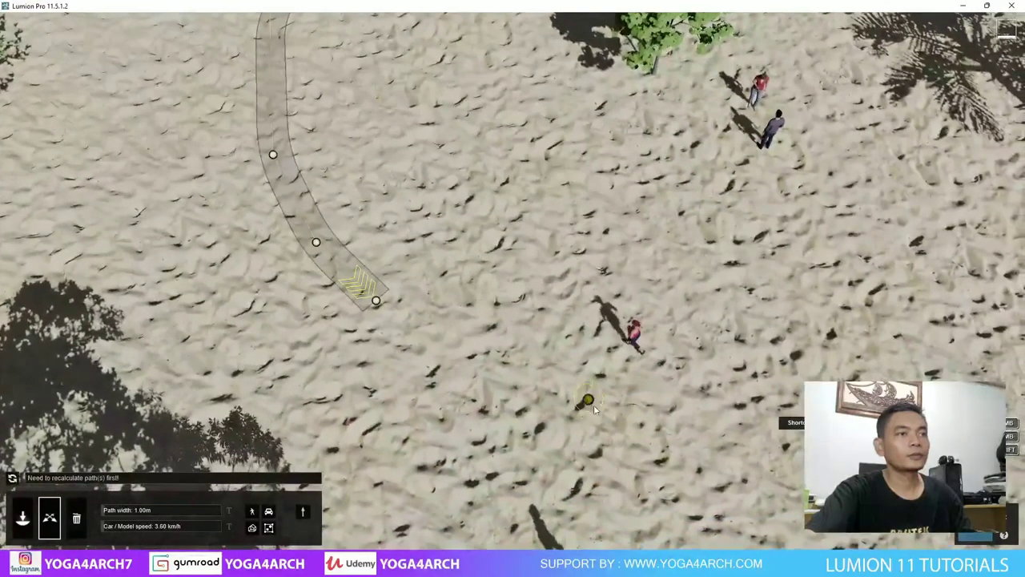
pyautogui.click(632, 435)
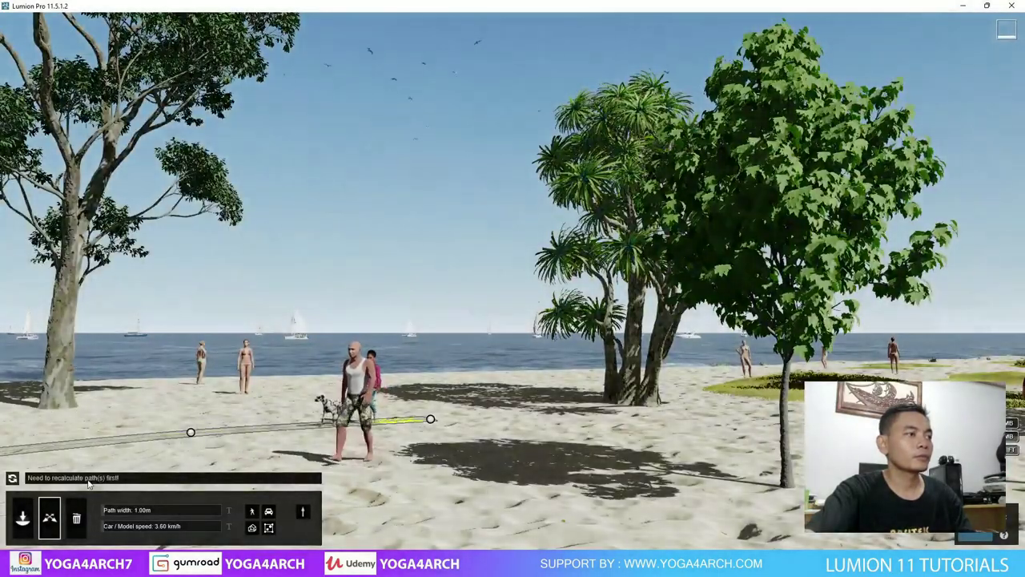
pyautogui.moveTo(347, 331); pyautogui.dragTo(166, 494, button='right')
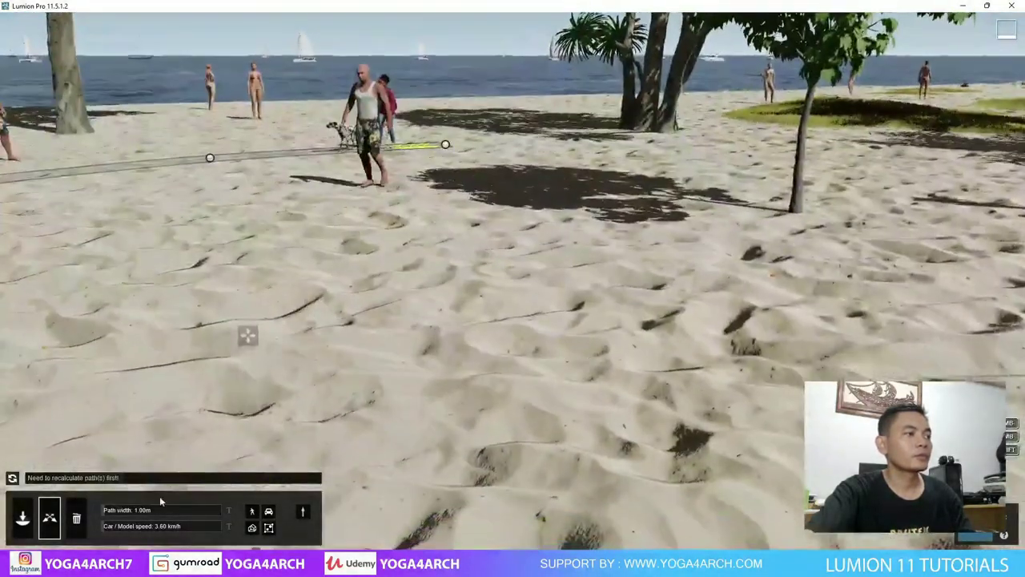
# Start a second walking path near the beach walkers.
pyautogui.click(76, 518)
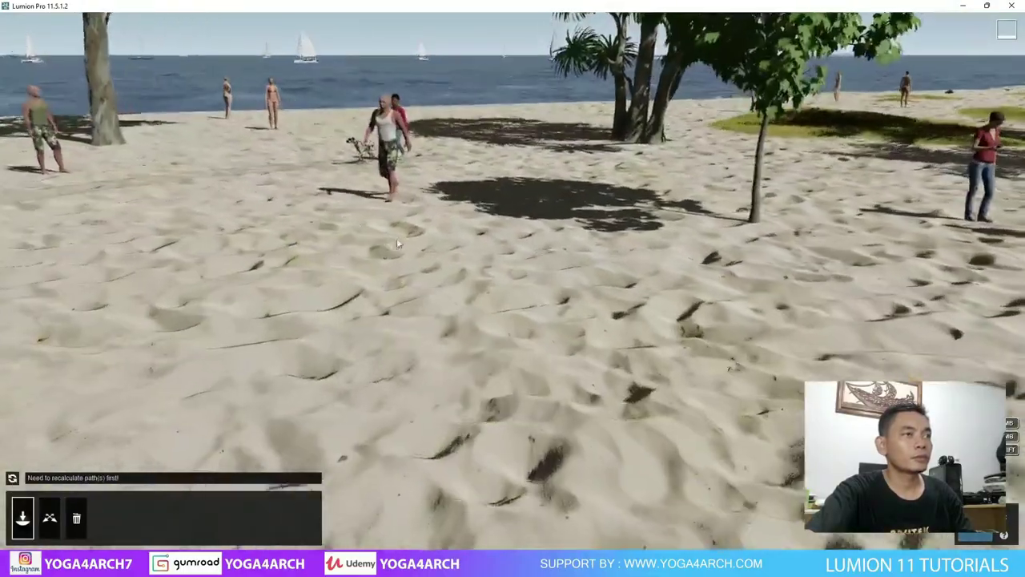
pyautogui.moveTo(313, 238); pyautogui.dragTo(312, 357, button='middle')
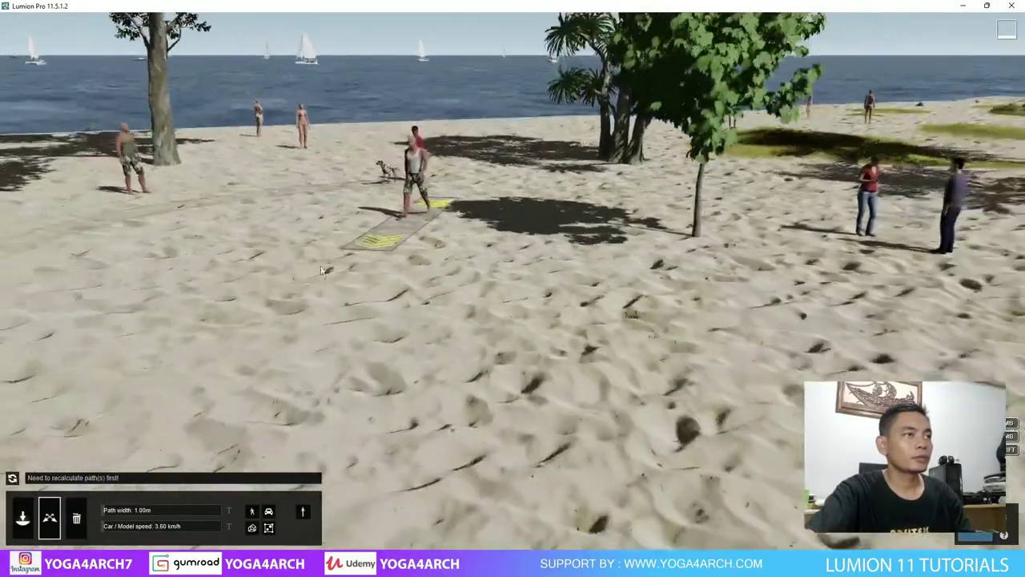
pyautogui.scroll(-5, 247, 358)
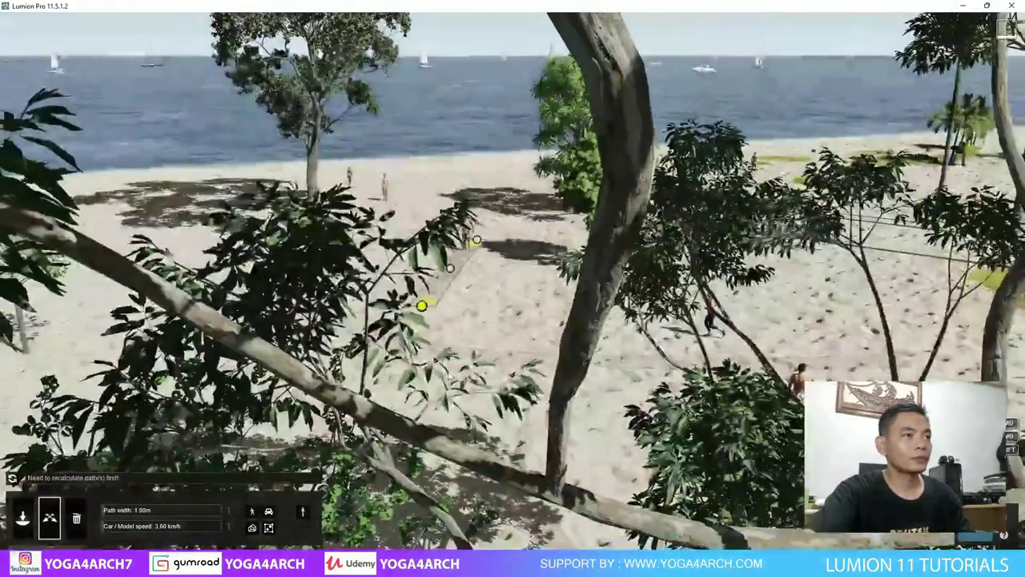
pyautogui.scroll(5, 246, 357)
pyautogui.moveTo(247, 357); pyautogui.dragTo(247, 433, button='right')
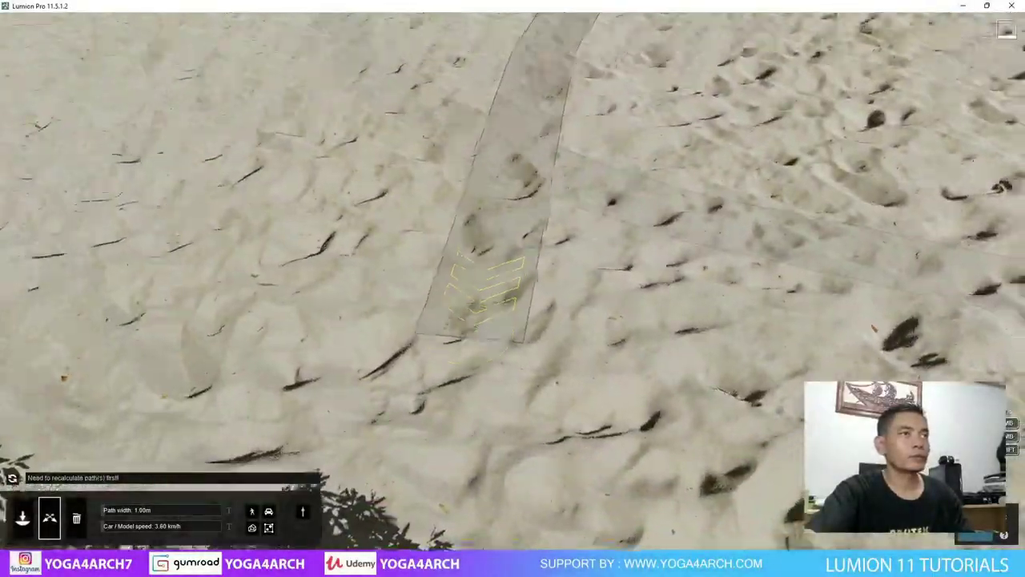
pyautogui.moveTo(247, 358)
pyautogui.mouseDown(button='right')
pyautogui.moveTo(247, 264)
pyautogui.moveTo(246, 449)
pyautogui.mouseUp(button='right')
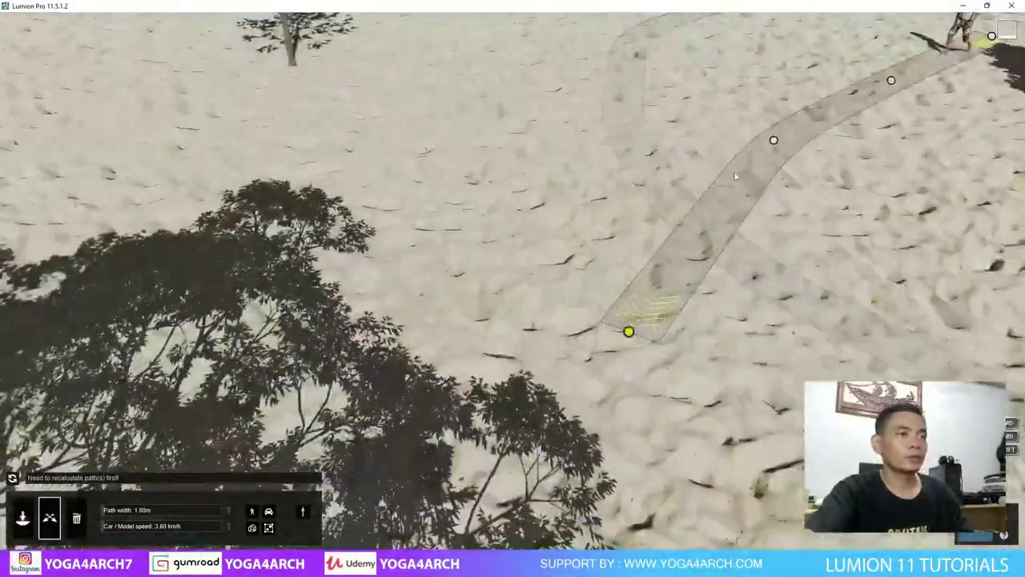
pyautogui.scroll(-5, 247, 357)
pyautogui.scroll(5, 669, 432)
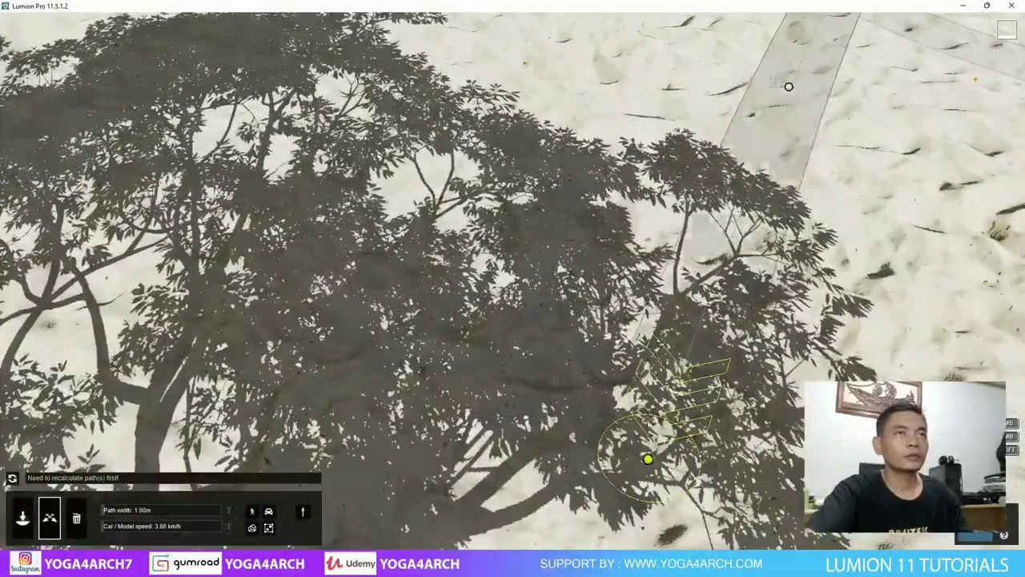
pyautogui.moveTo(529, 481)
pyautogui.mouseDown(button='right')
pyautogui.moveTo(529, 387)
pyautogui.moveTo(108, 430)
pyautogui.mouseUp(button='right')
pyautogui.scroll(-3, 529, 386)
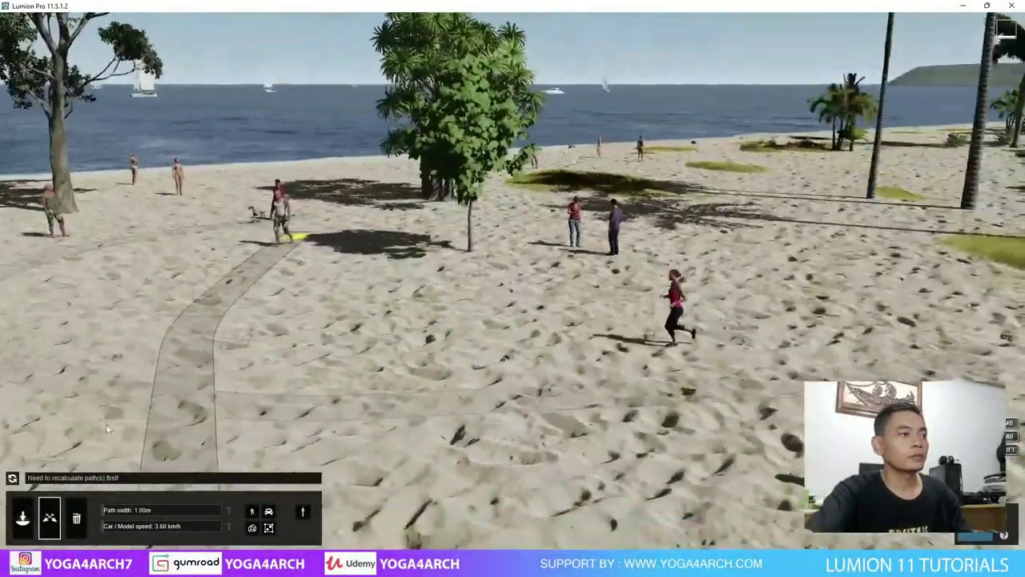
# Add two more walking paths over the sand and return to the sunset clip.
pyautogui.click(22, 515)
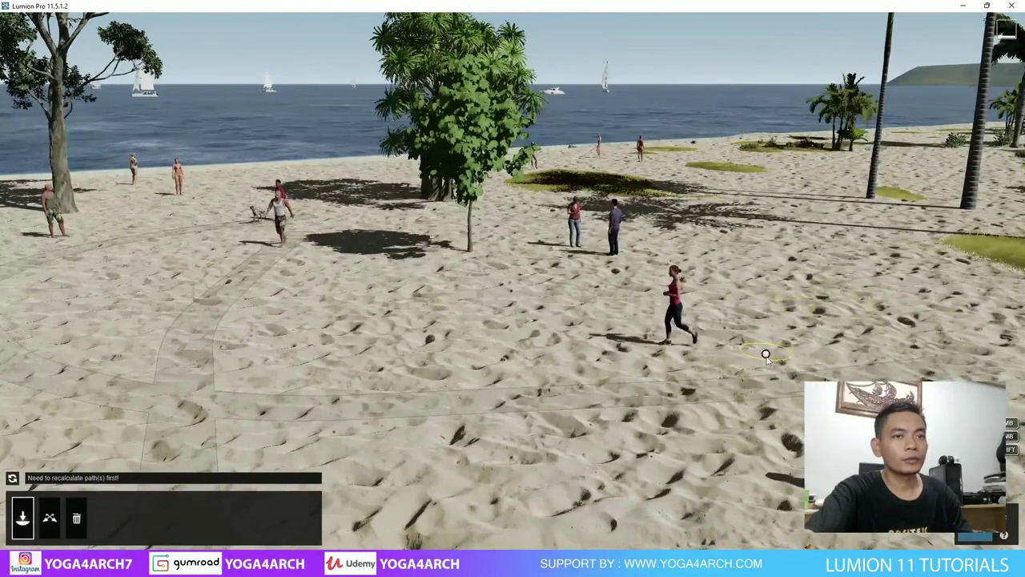
pyautogui.scroll(3, 767, 355)
pyautogui.moveTo(767, 355); pyautogui.dragTo(691, 401, button='right')
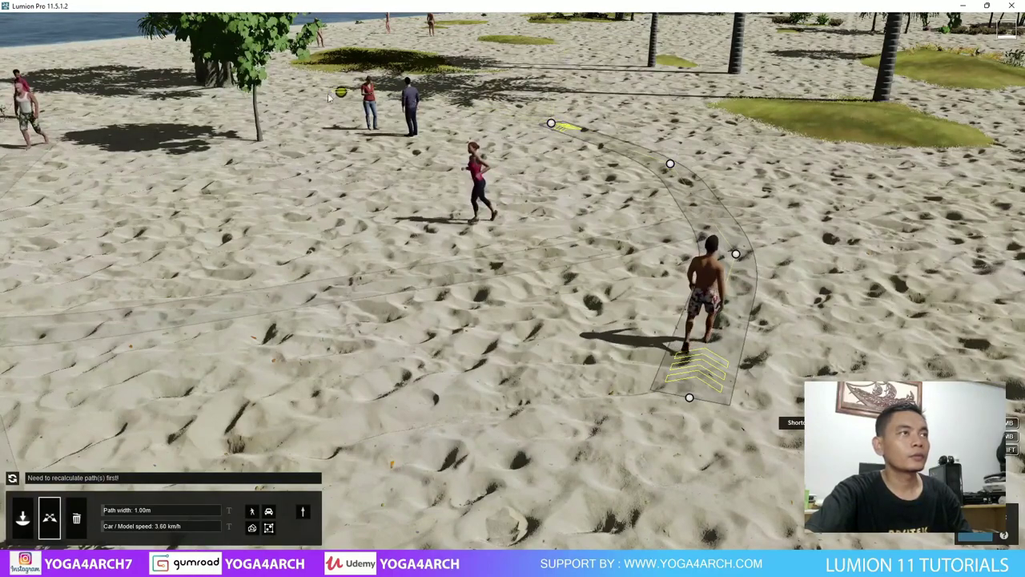
pyautogui.scroll(-3, 254, 86)
pyautogui.moveTo(254, 86); pyautogui.dragTo(385, 133, button='middle')
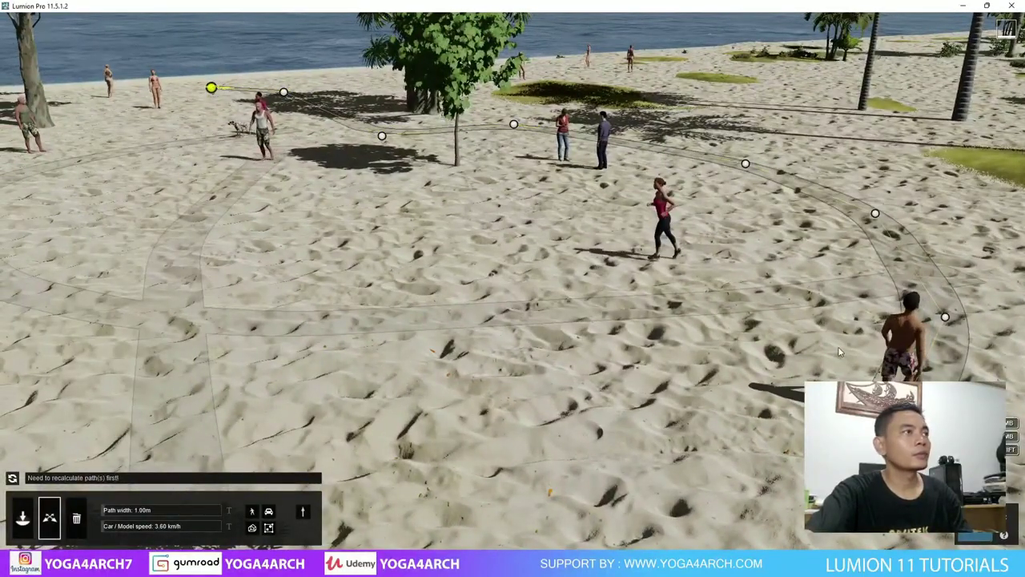
pyautogui.click(24, 518)
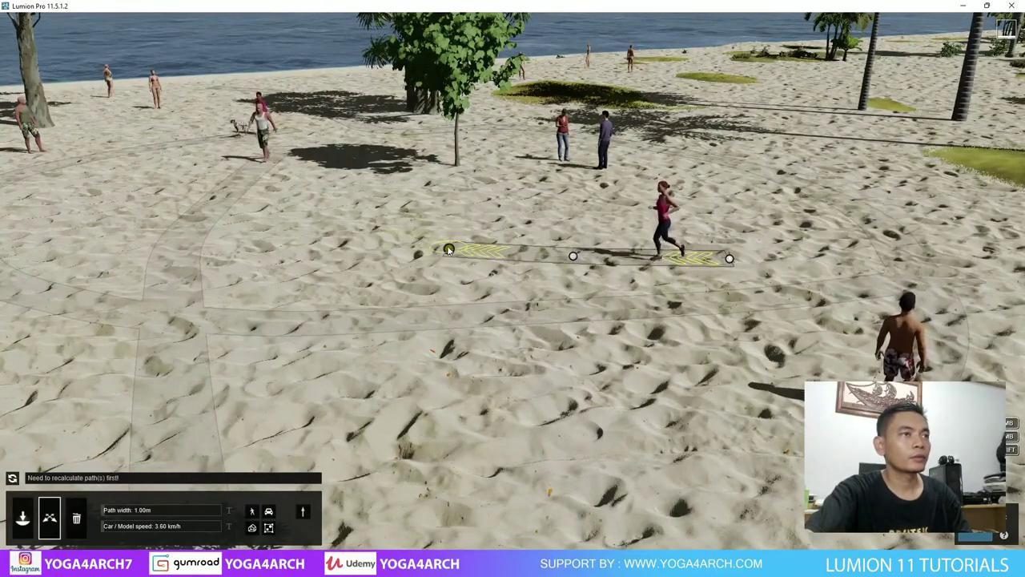
pyautogui.click(366, 198)
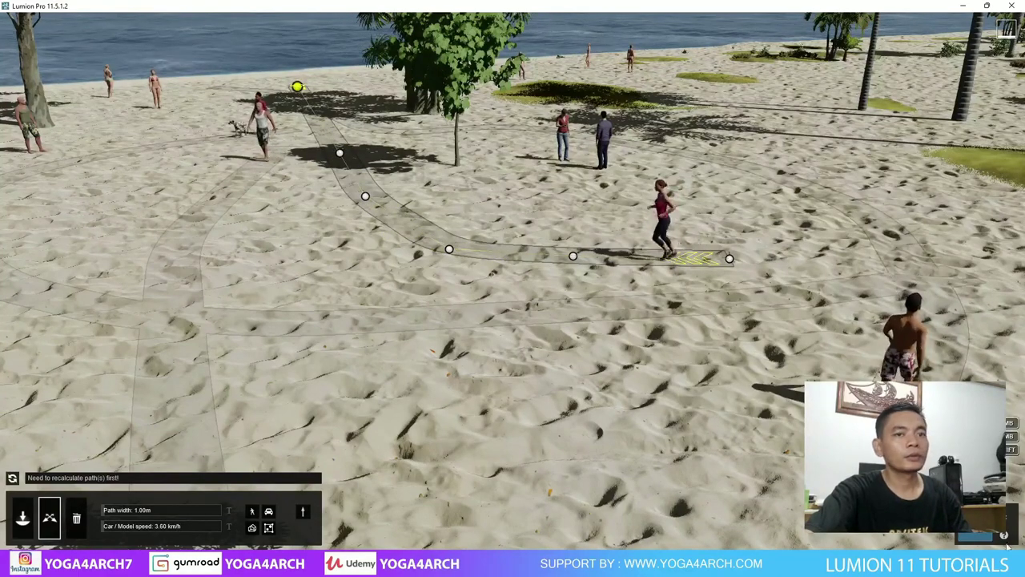
pyautogui.click(980, 533)
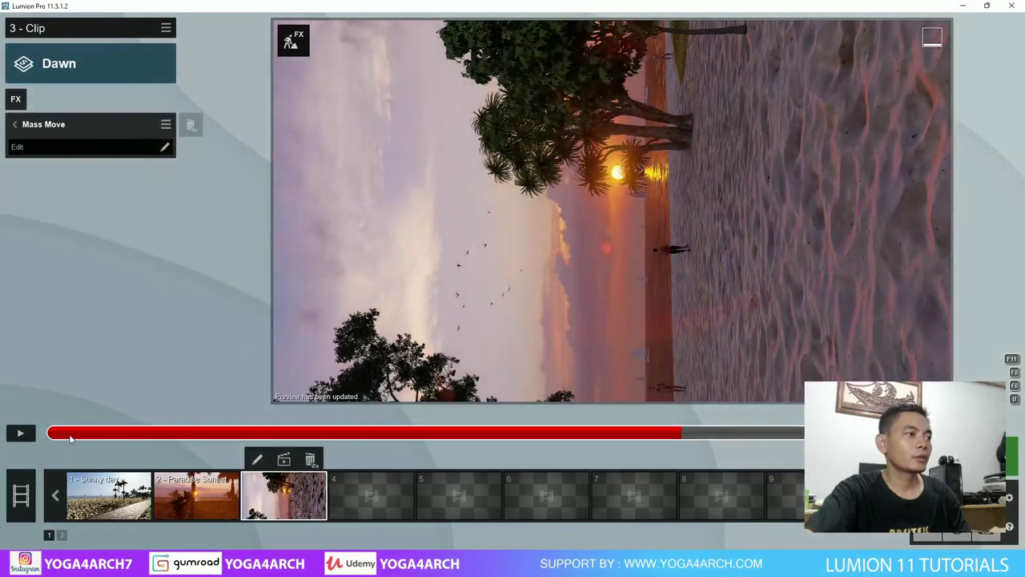
pyautogui.click(21, 434)
pyautogui.click(21, 433)
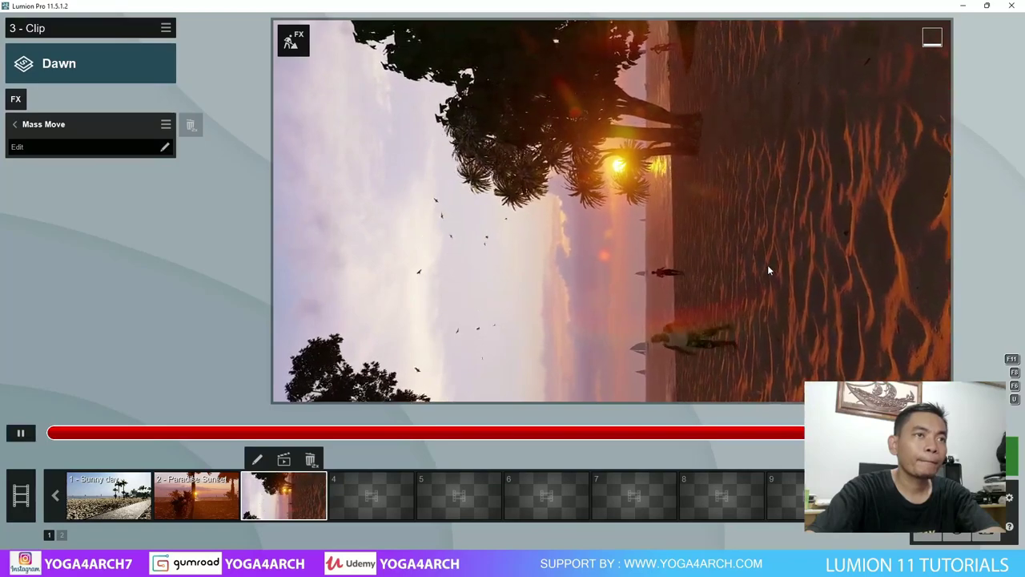
pyautogui.click(21, 433)
pyautogui.click(132, 150)
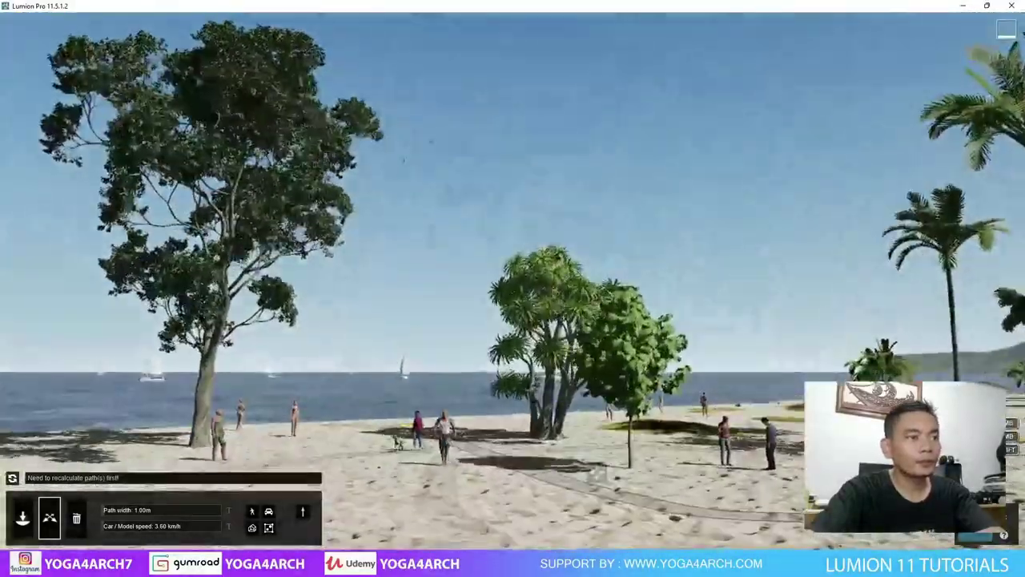
# Drag one walking path's end point to a new spot further across the sand.
pyautogui.moveTo(446, 161); pyautogui.dragTo(441, 277, button='right')
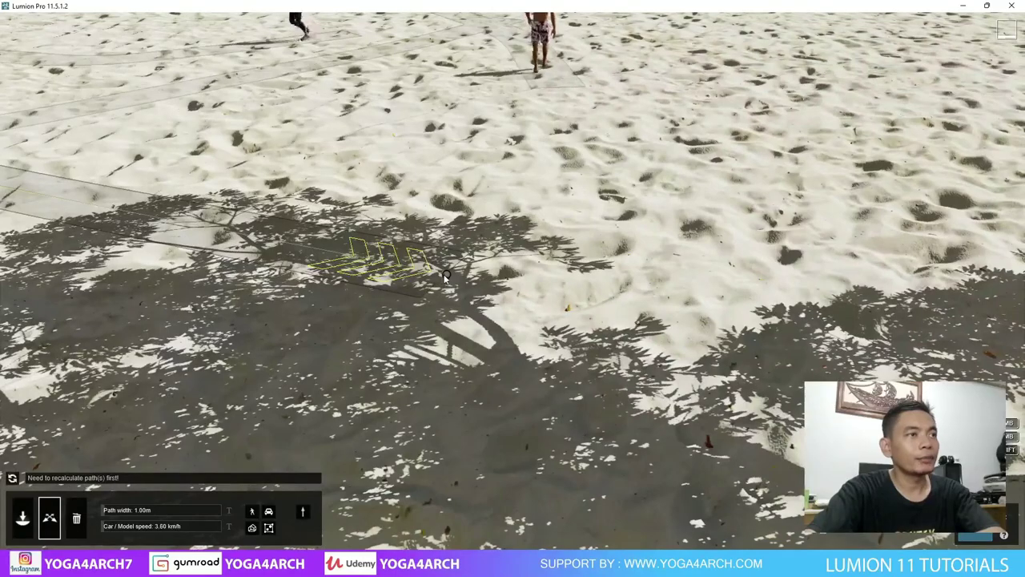
pyautogui.moveTo(447, 275); pyautogui.dragTo(959, 357)
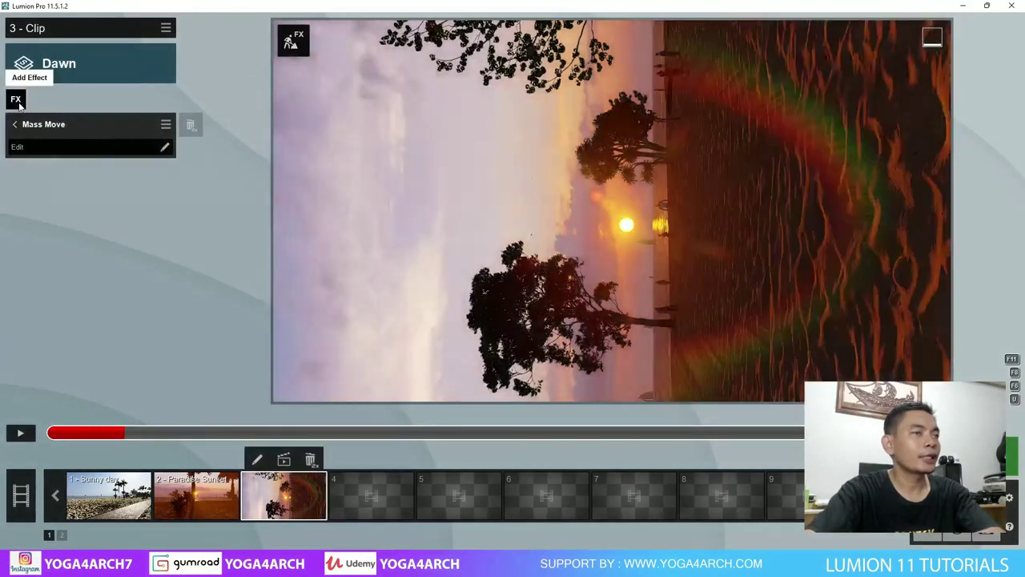
pyautogui.click(16, 97)
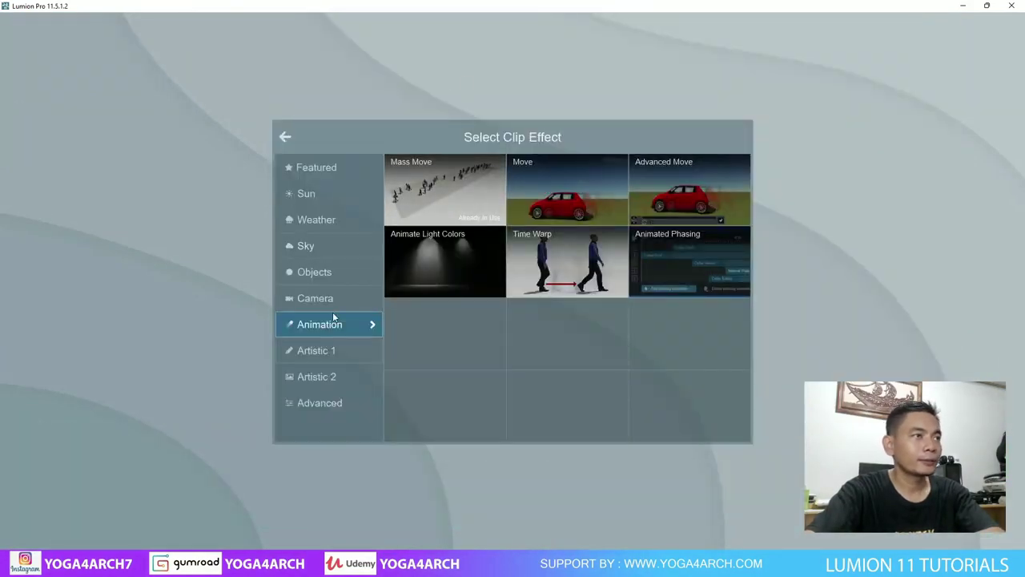
# Add a Wind effect with higher speed and about 131° direction, then play the Dawn clip.
pyautogui.click(313, 225)
pyautogui.click(548, 211)
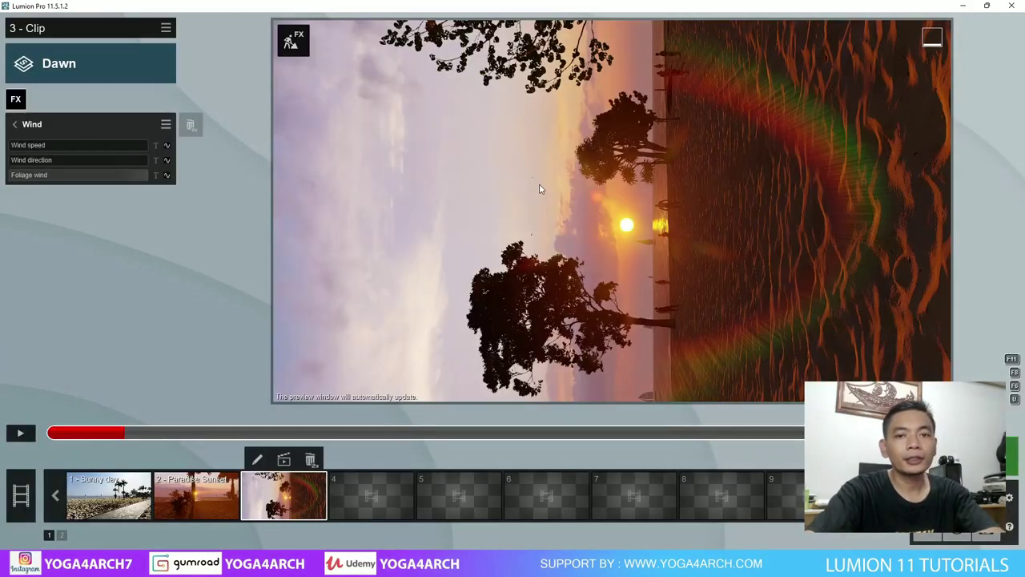
pyautogui.moveTo(49, 147); pyautogui.dragTo(0, 149)
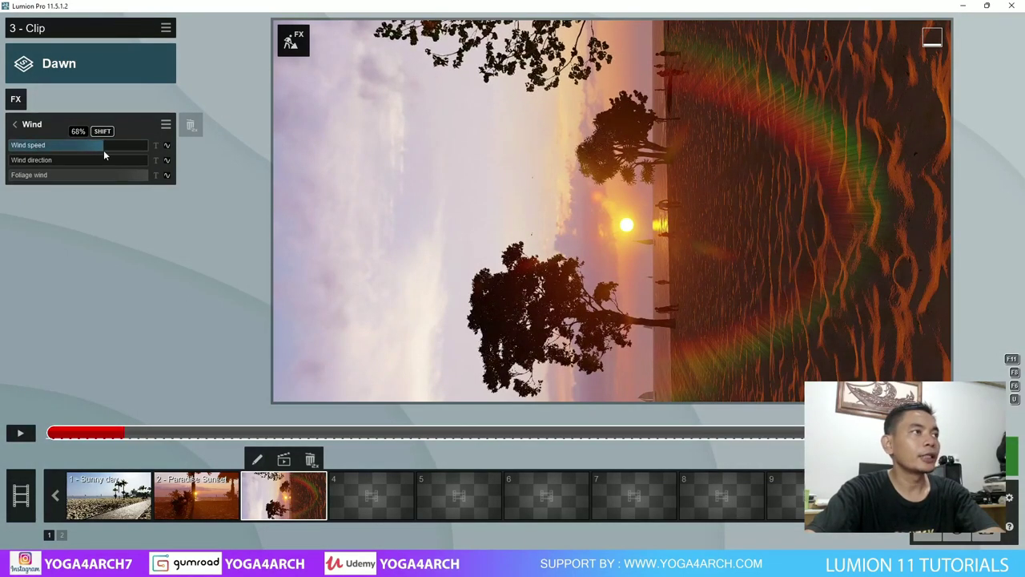
pyautogui.moveTo(23, 164); pyautogui.dragTo(60, 164)
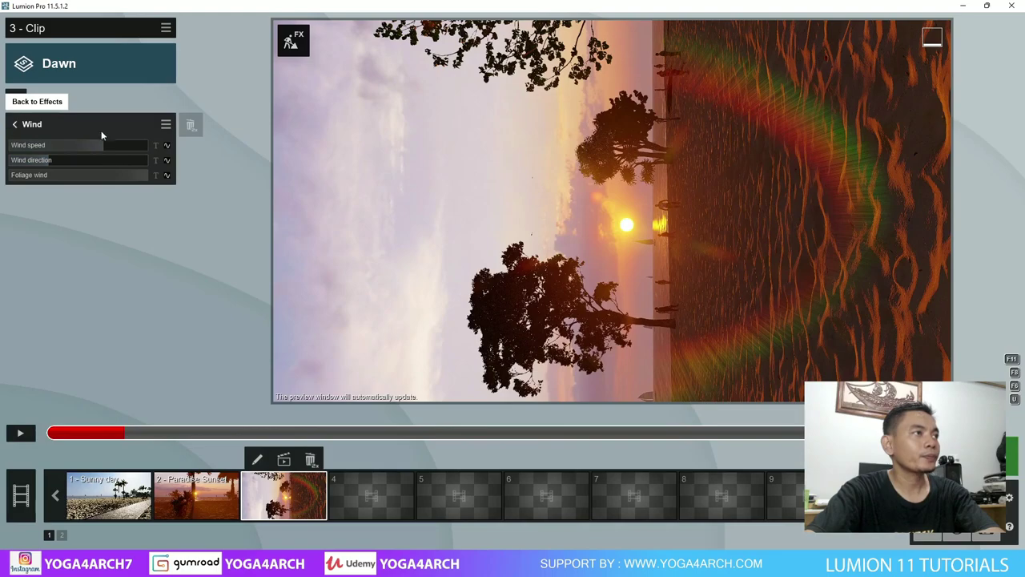
pyautogui.click(22, 433)
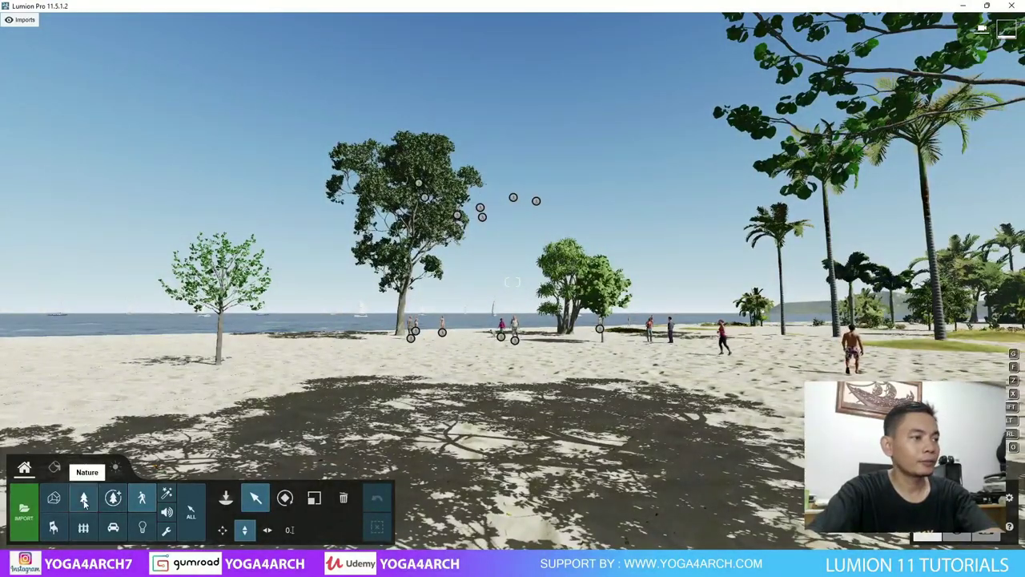
# Move the Alexandra Palm beside the large central tree and shift the ChineseFanPalm S further left.
pyautogui.click(833, 305)
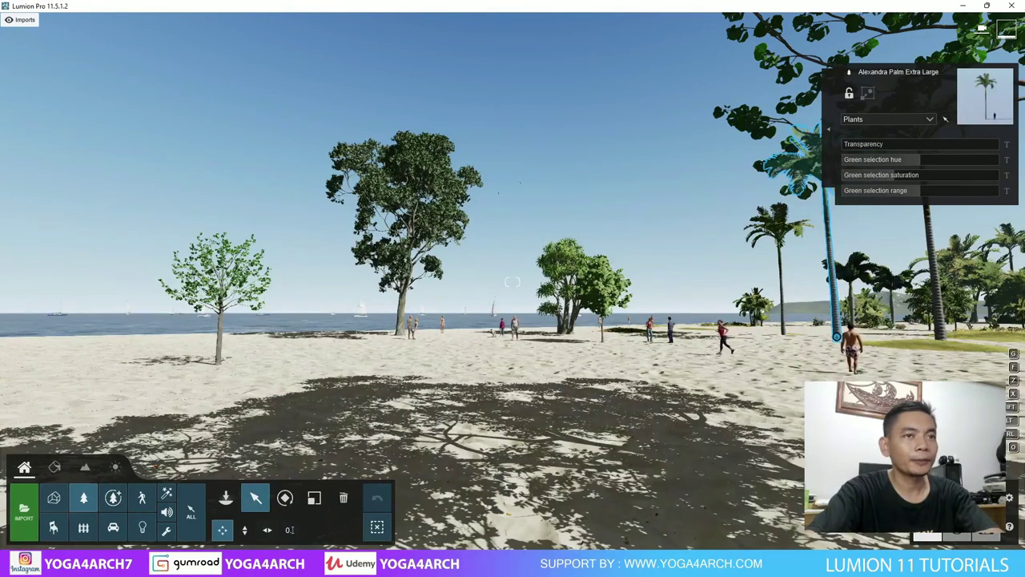
pyautogui.moveTo(835, 338); pyautogui.dragTo(327, 356)
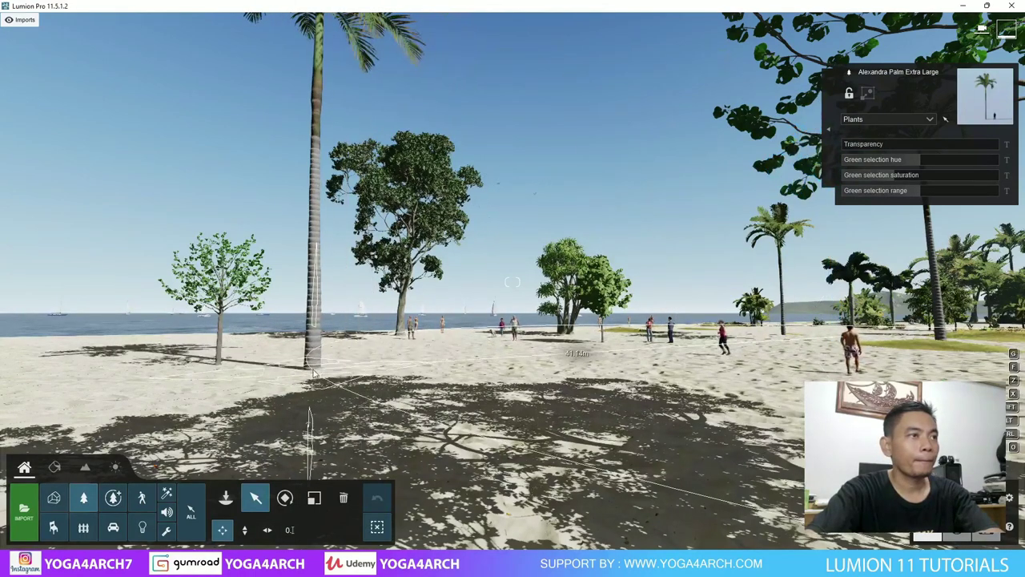
pyautogui.moveTo(327, 356); pyautogui.dragTo(349, 352)
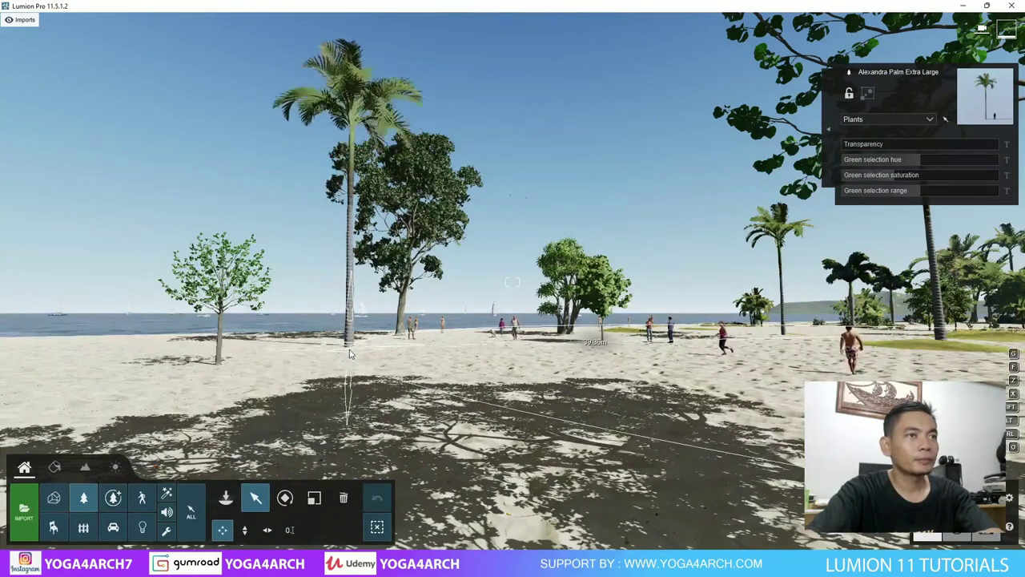
pyautogui.click(796, 337)
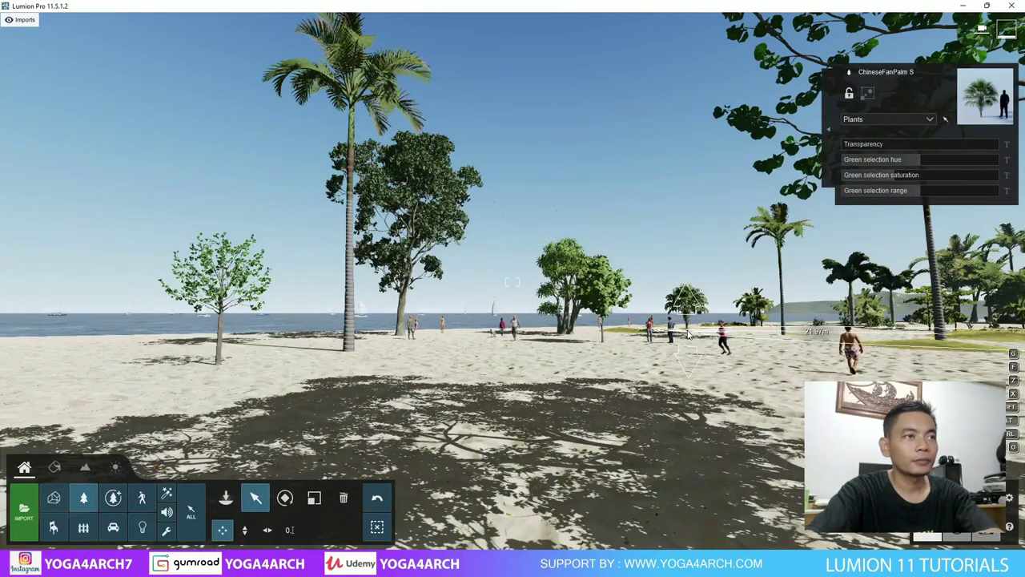
pyautogui.moveTo(450, 339); pyautogui.dragTo(369, 358)
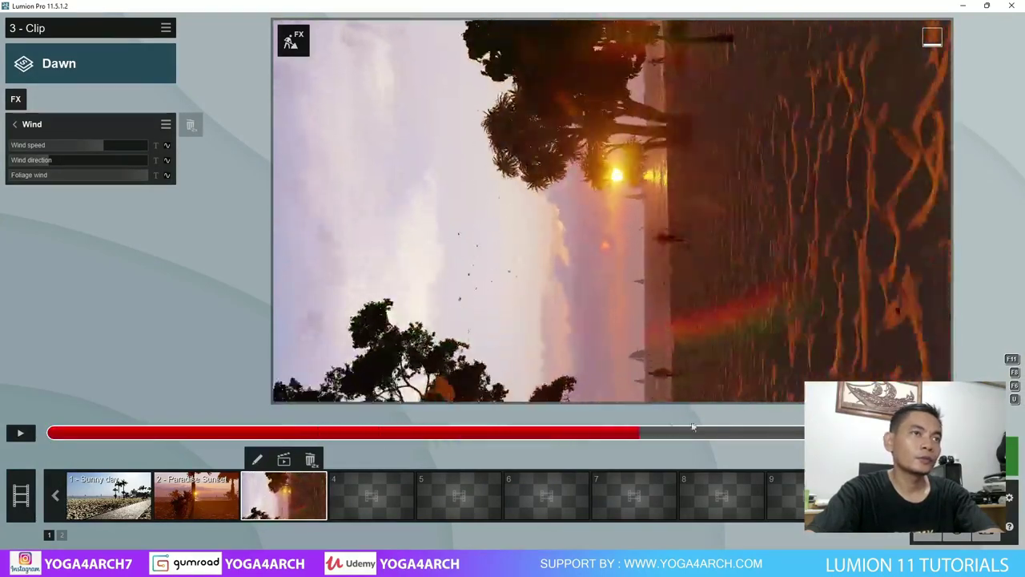
# Stop the preview and open Render Movie for the entire movie.
pyautogui.click(31, 431)
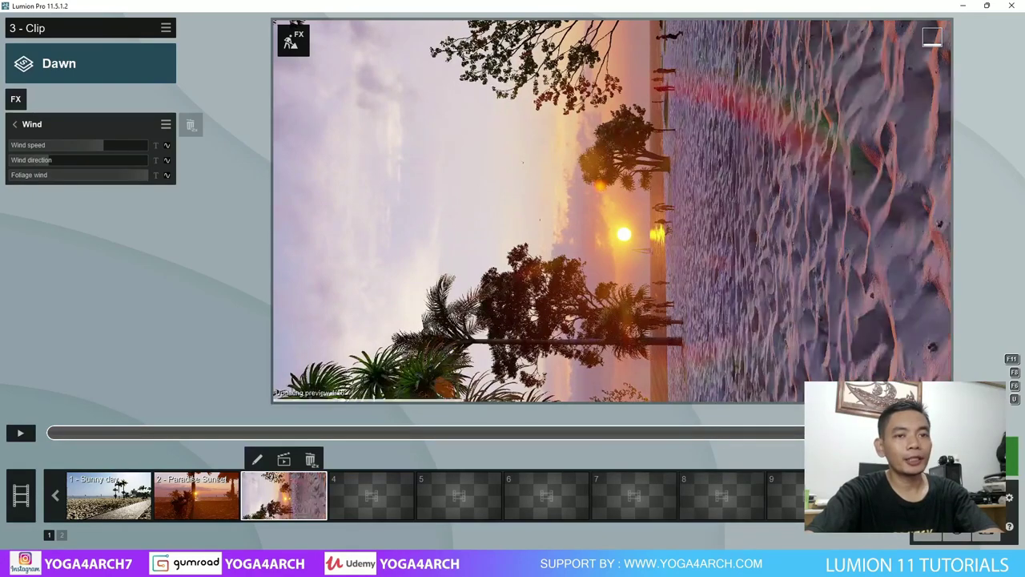
pyautogui.click(961, 480)
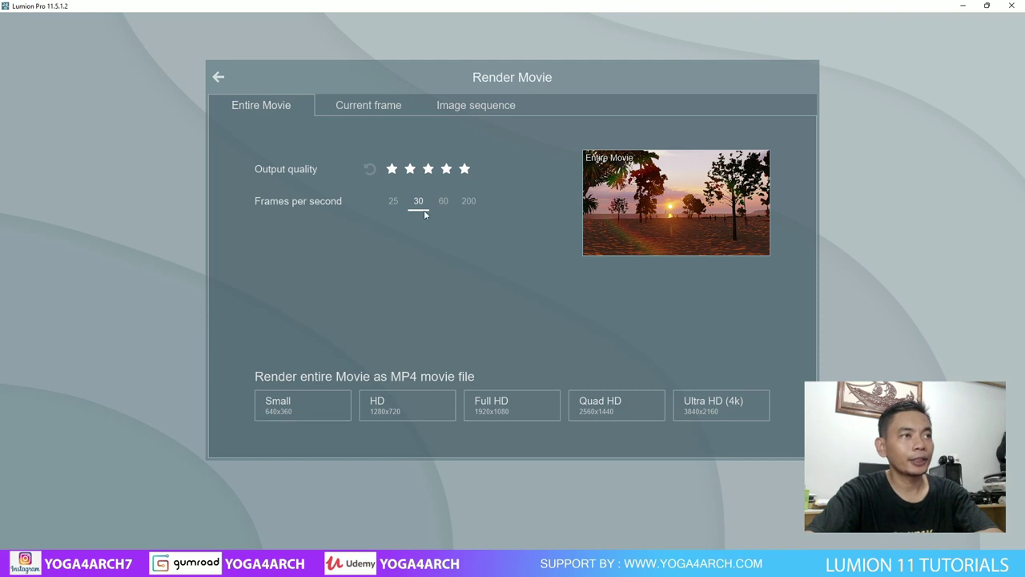
# Choose Full HD output and create a 'potrait animation' folder in TUTORIAL LUMION.
pyautogui.click(510, 410)
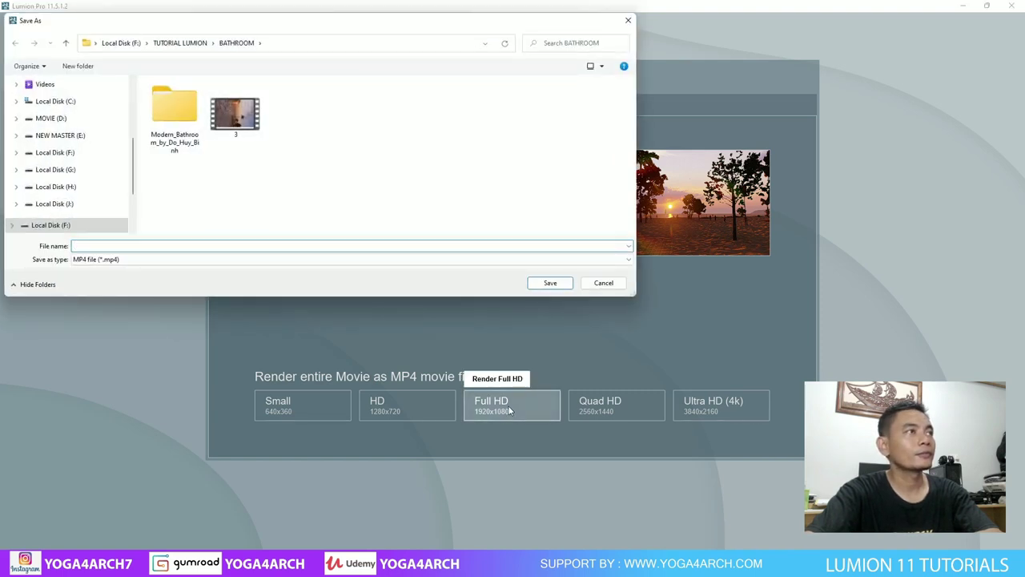
pyautogui.click(180, 43)
pyautogui.rightClick(473, 149)
pyautogui.moveTo(512, 247)
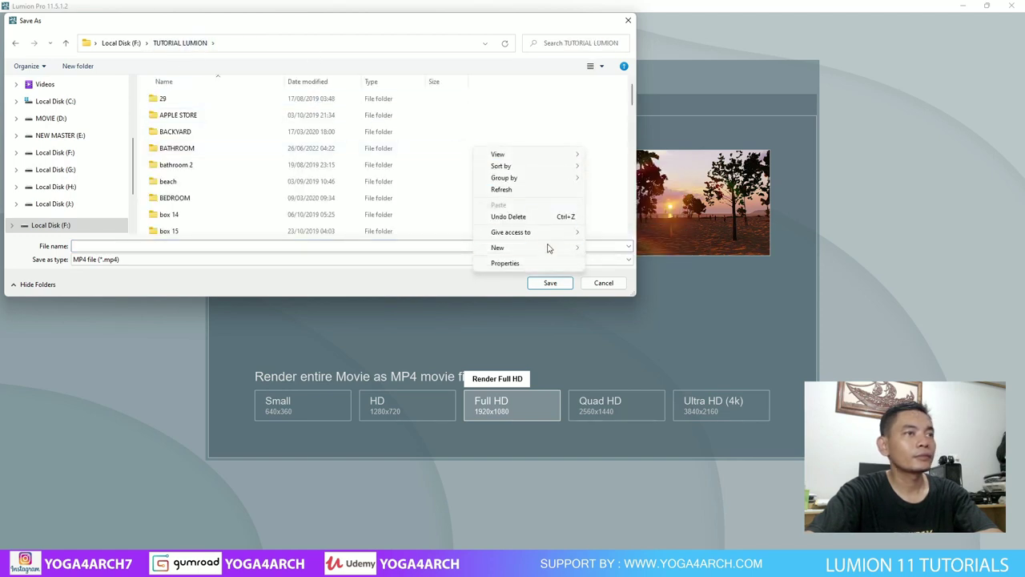
pyautogui.click(610, 250)
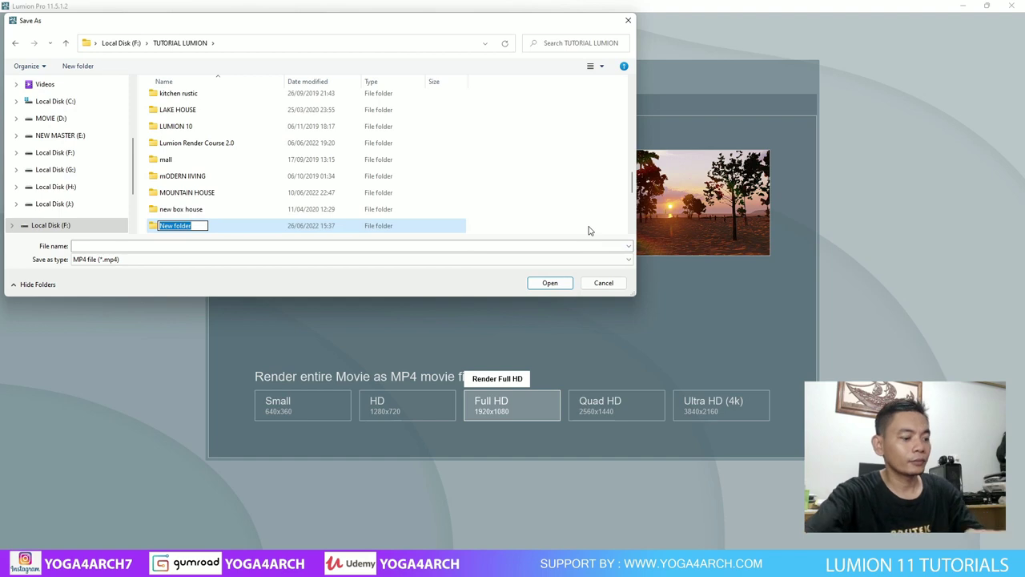
pyautogui.write('potrait')
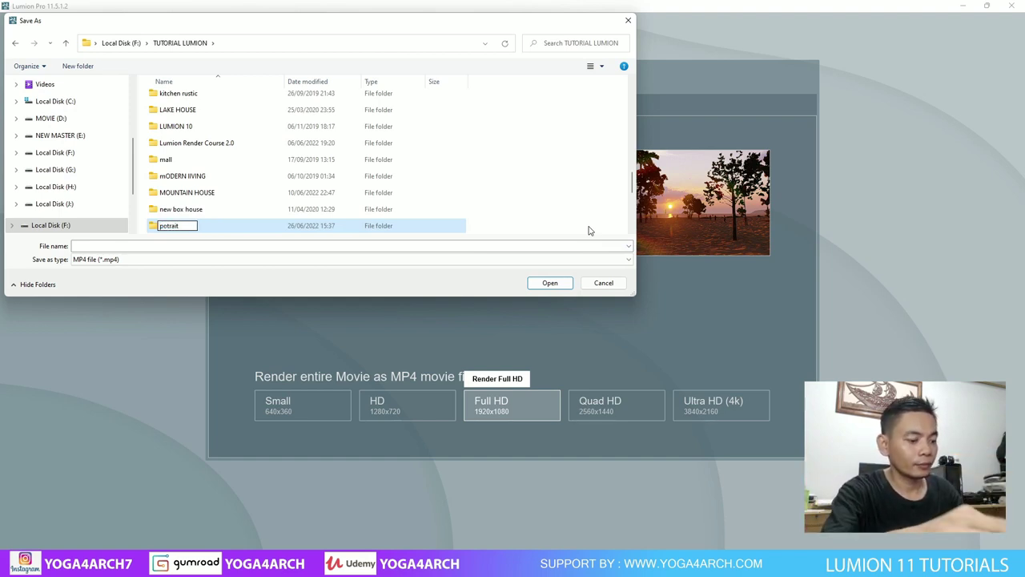
pyautogui.write(' animation')
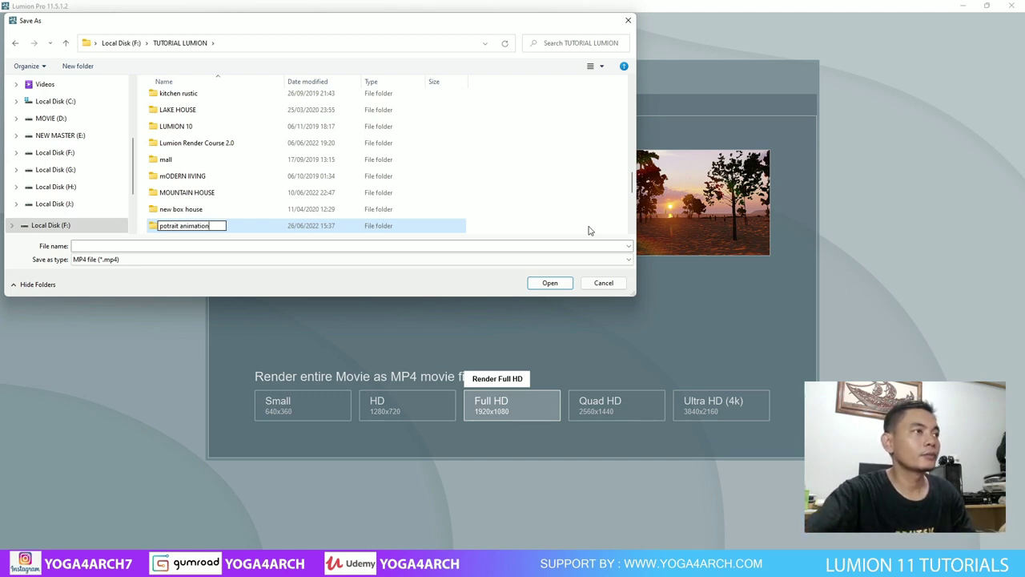
pyautogui.press('Return')
# Save the MP4 as '1' inside the potrait animation folder to start rendering.
pyautogui.doubleClick(235, 225)
pyautogui.click(248, 246)
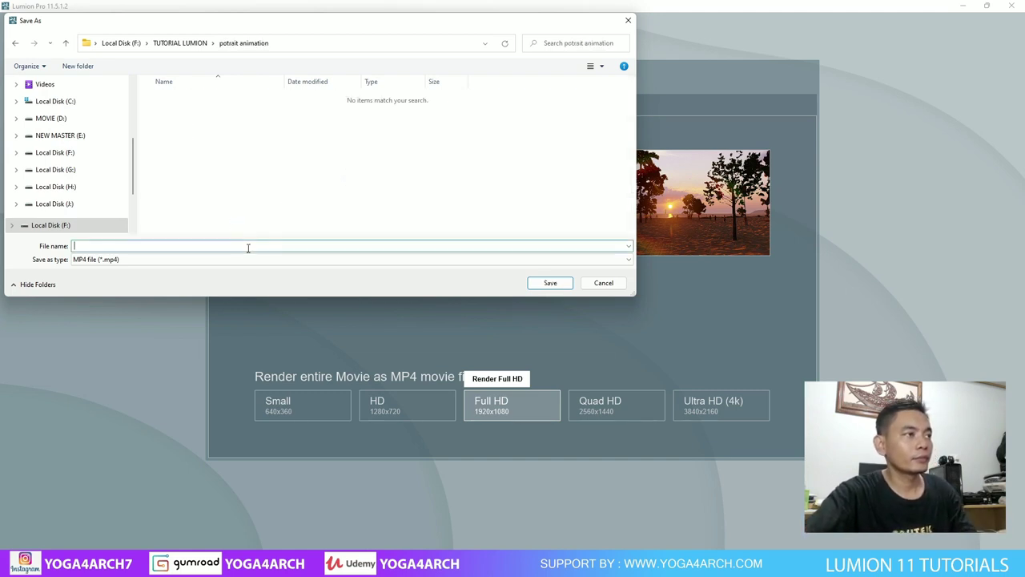
pyautogui.write('1')
pyautogui.press('Return')
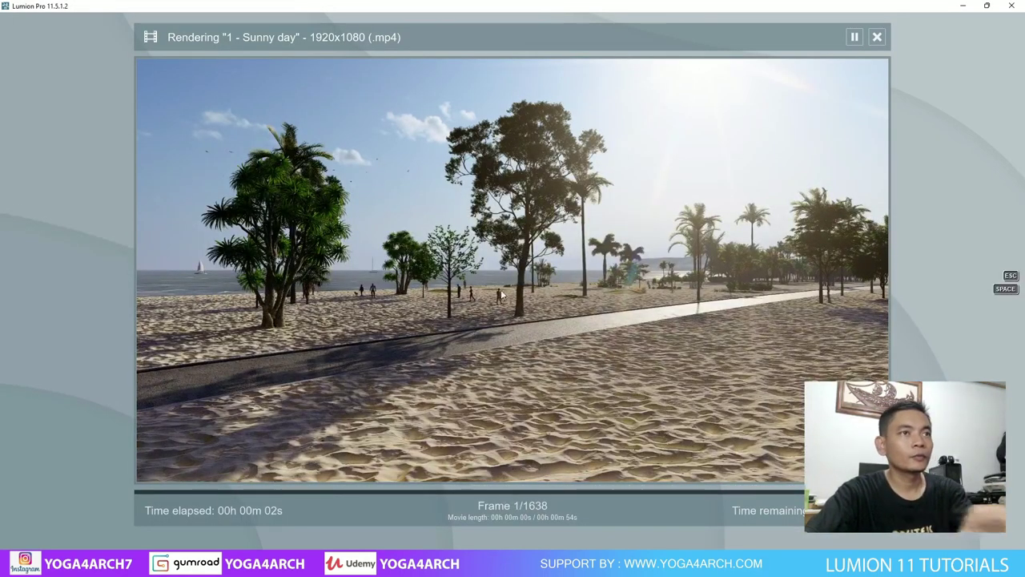
# Pause the full-movie render at frame 1 of 1638 and cancel it.
pyautogui.press('Escape')
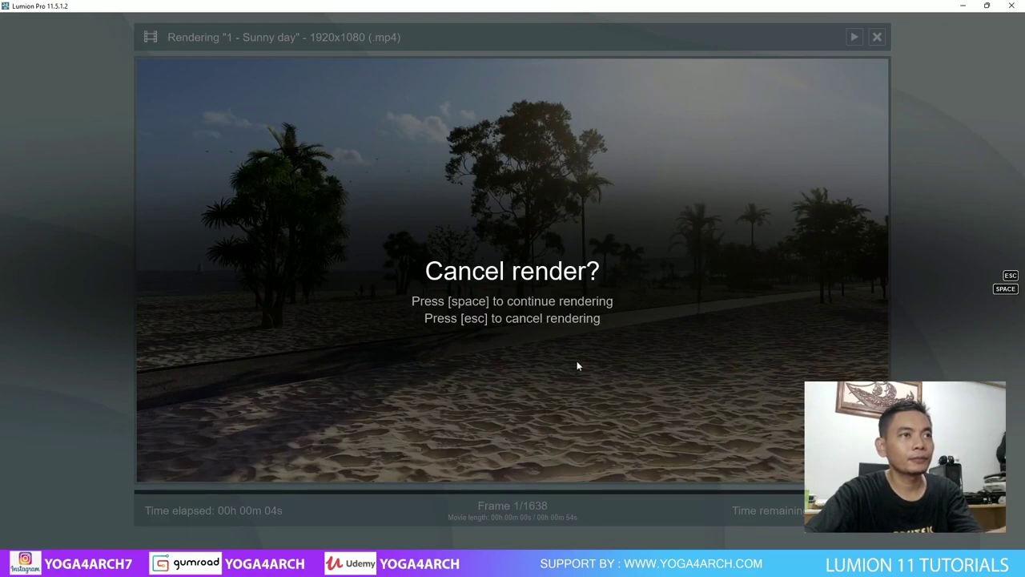
pyautogui.press('Escape')
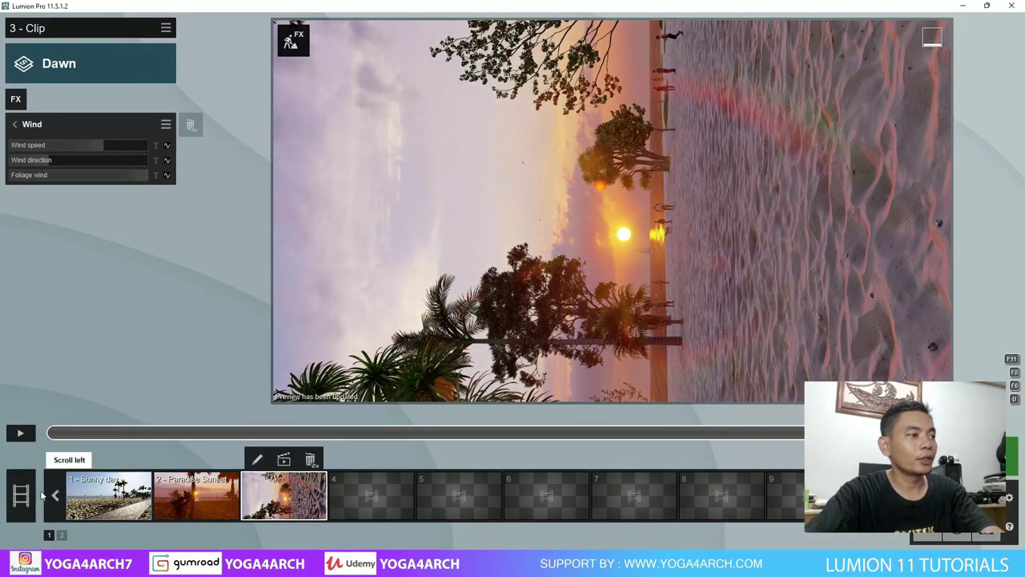
# Render the Dawn clip as a Full HD MP4 overwriting video 1, then play the result.
pyautogui.click(284, 460)
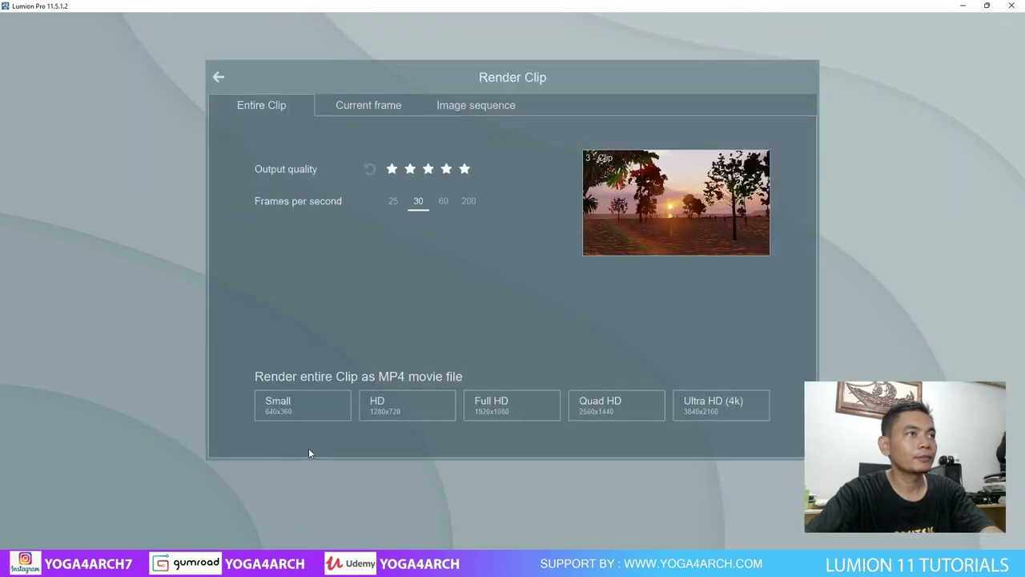
pyautogui.click(513, 405)
pyautogui.doubleClick(174, 114)
pyautogui.click(530, 318)
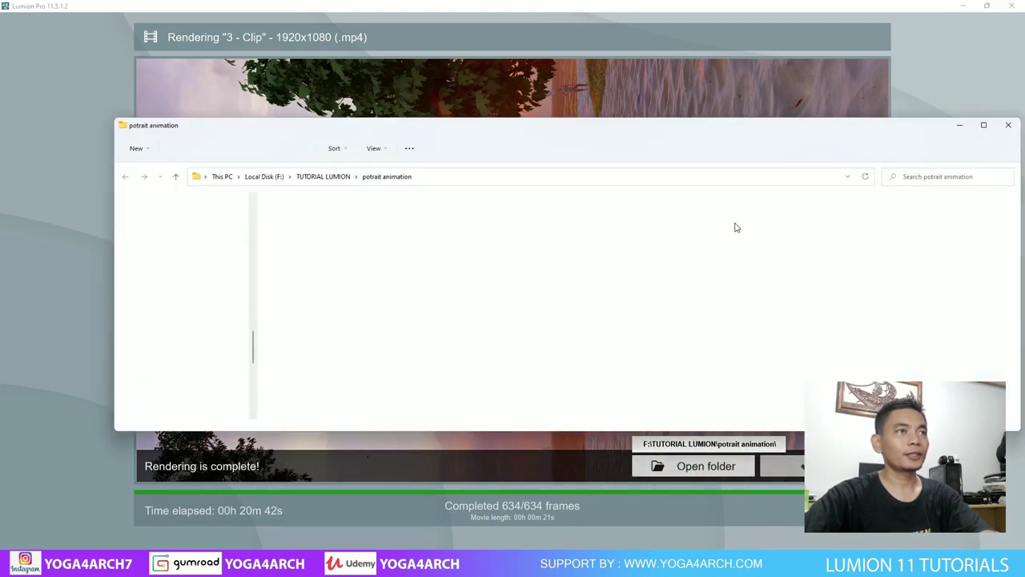
pyautogui.doubleClick(349, 238)
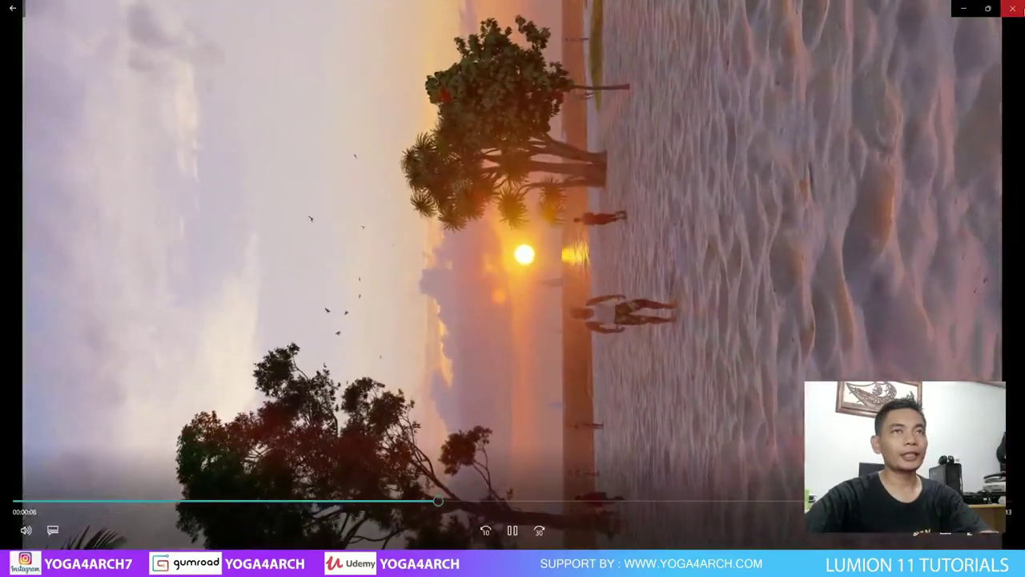
# Close Windows Media Player after watching the sunset beach clip.
pyautogui.click(1012, 7)
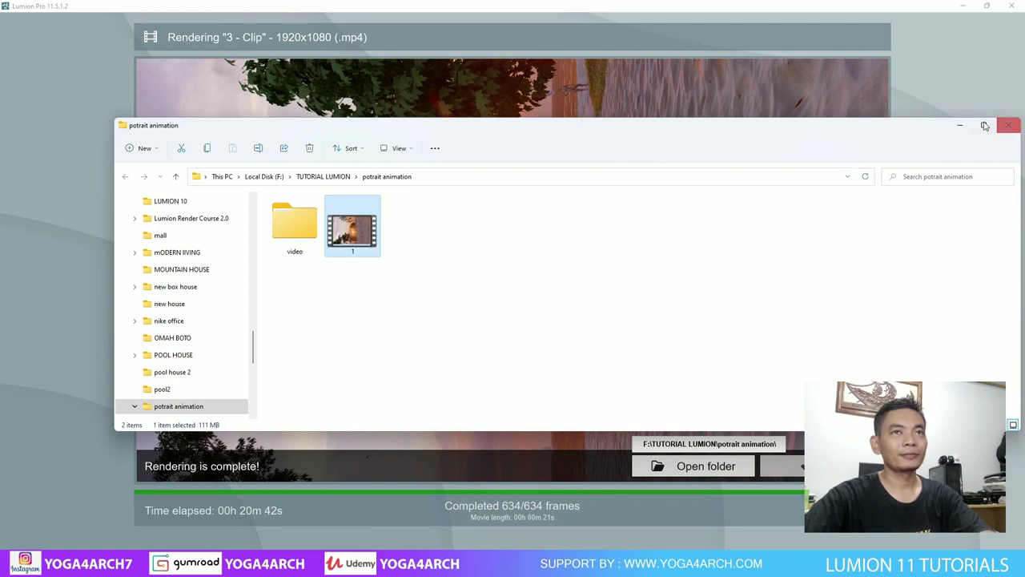
# Minimize the potrait animation folder to reveal Lumion's 634-frame render-complete screen.
pyautogui.click(958, 129)
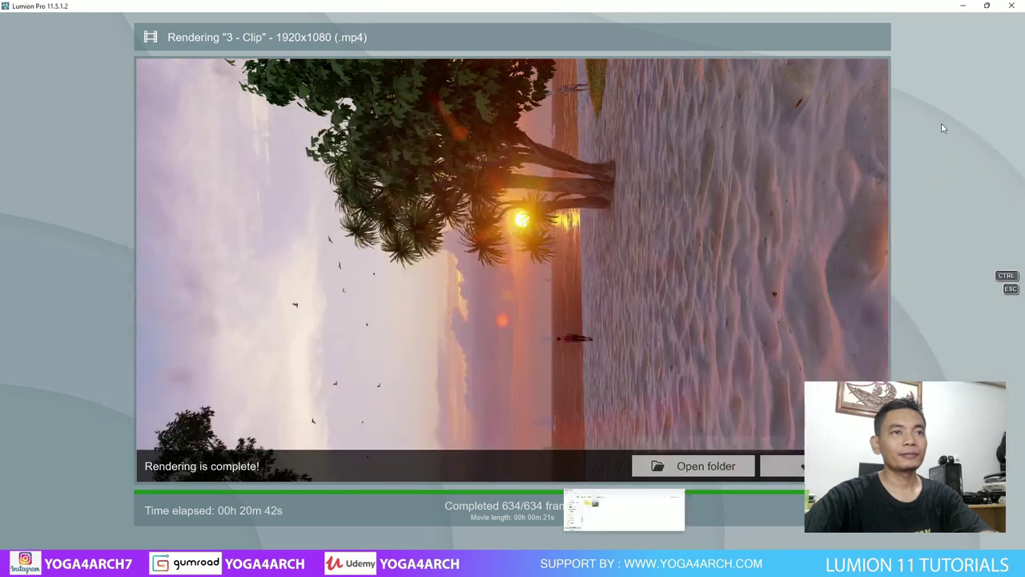